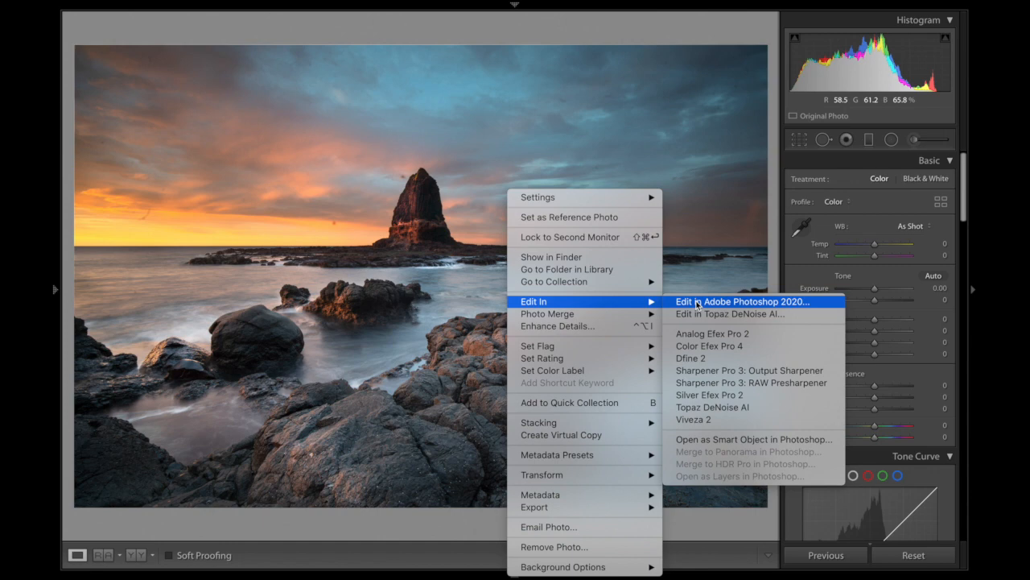
Inspect the sky above the horizon and around the rock stack up close for dust spots
{"action": "left_click", "coordinate": [697, 304]}
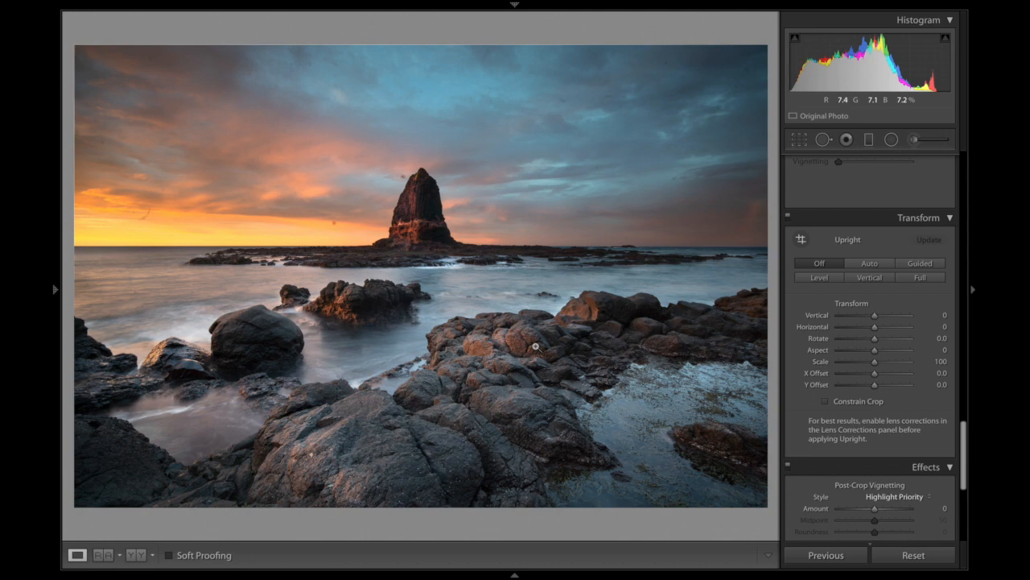
{"action": "left_click", "coordinate": [143, 219]}
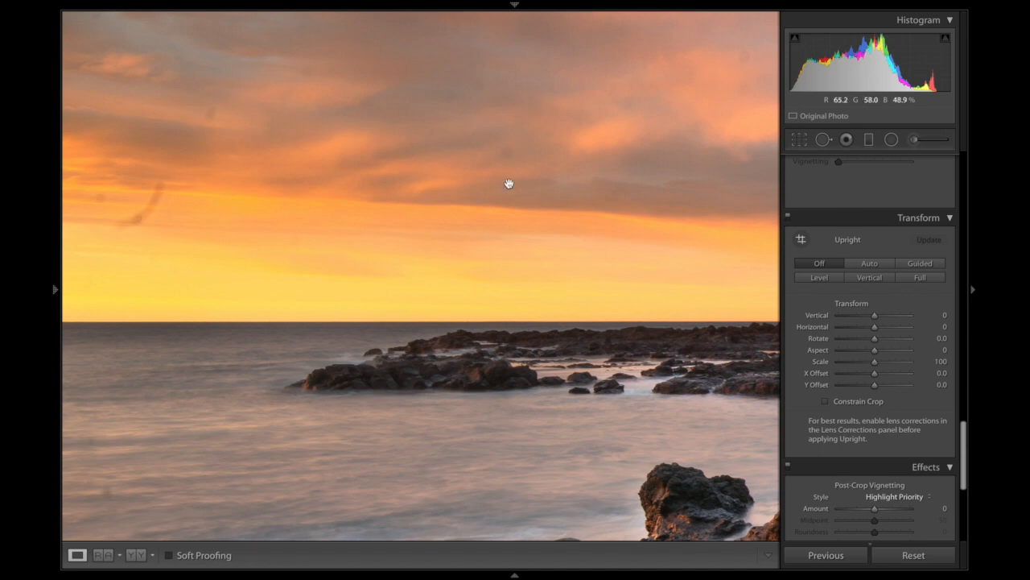
{"action": "scroll", "coordinate": [509, 185], "scroll_direction": "up", "scroll_amount": 5}
{"action": "scroll", "coordinate": [508, 184], "scroll_direction": "right", "scroll_amount": 3}
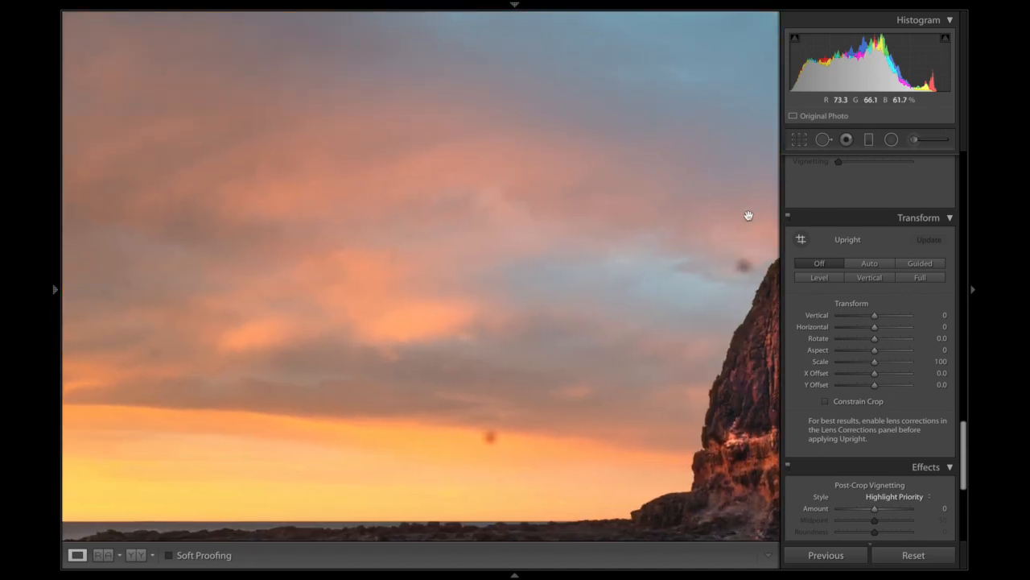
{"action": "left_click", "coordinate": [514, 390]}
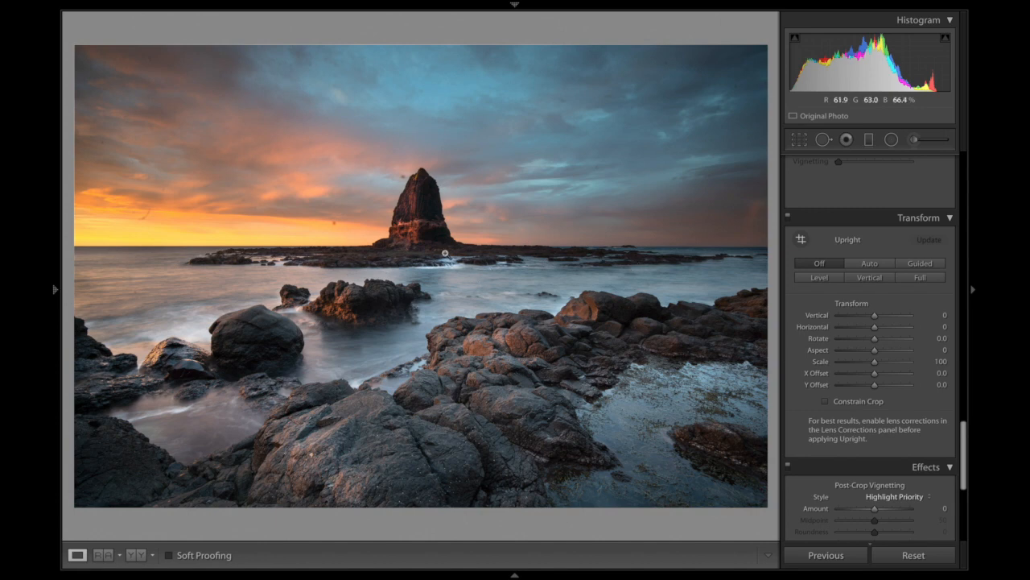
Activate Spot Removal and turn on Visualize Spots with a raised threshold to reveal the sensor dust
{"action": "left_click", "coordinate": [822, 140]}
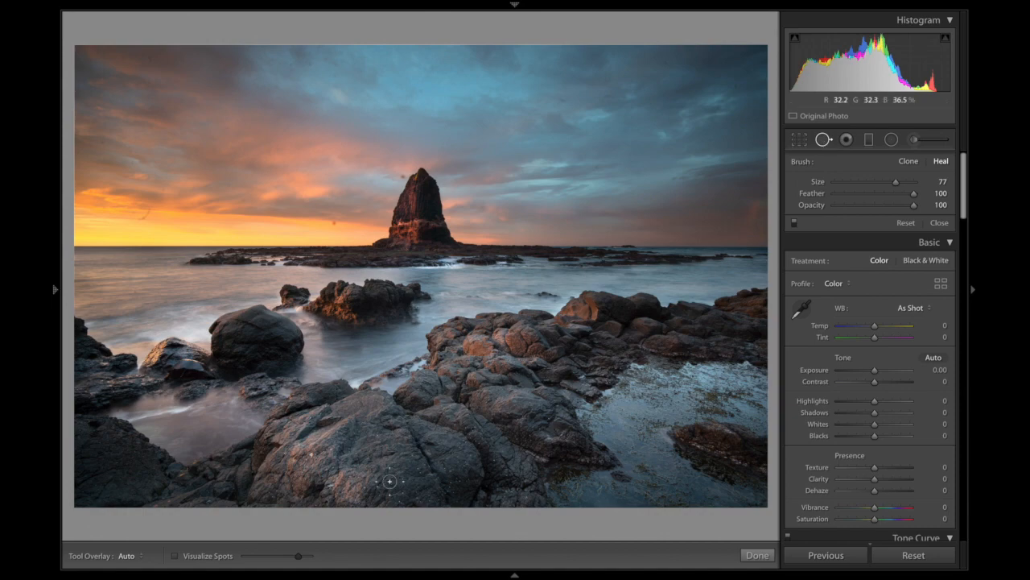
{"action": "left_click", "coordinate": [176, 556]}
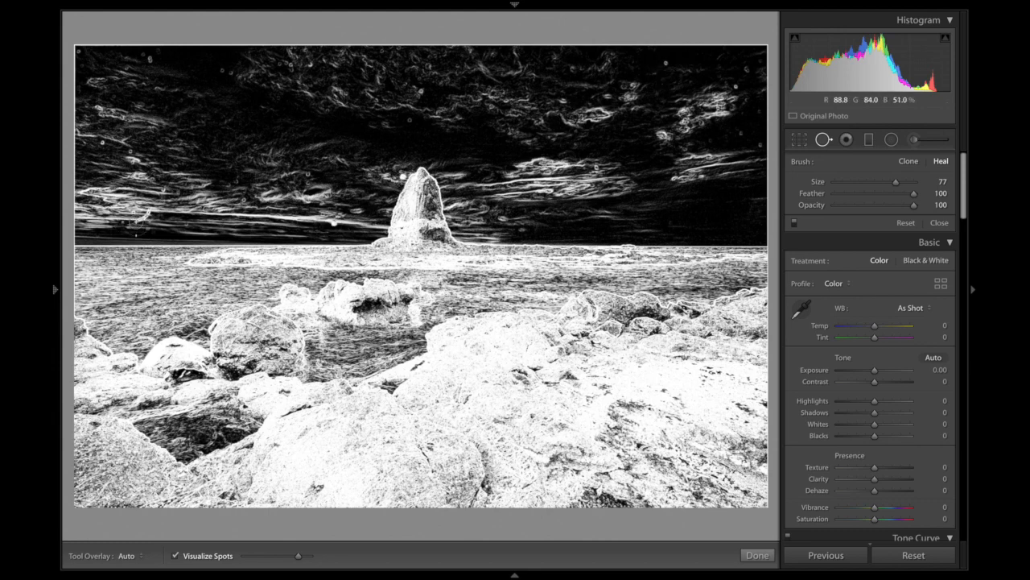
{"action": "mouse_move", "coordinate": [296, 561]}
{"action": "left_mouse_down"}
{"action": "mouse_move", "coordinate": [275, 561]}
{"action": "mouse_move", "coordinate": [309, 561]}
{"action": "left_mouse_up"}
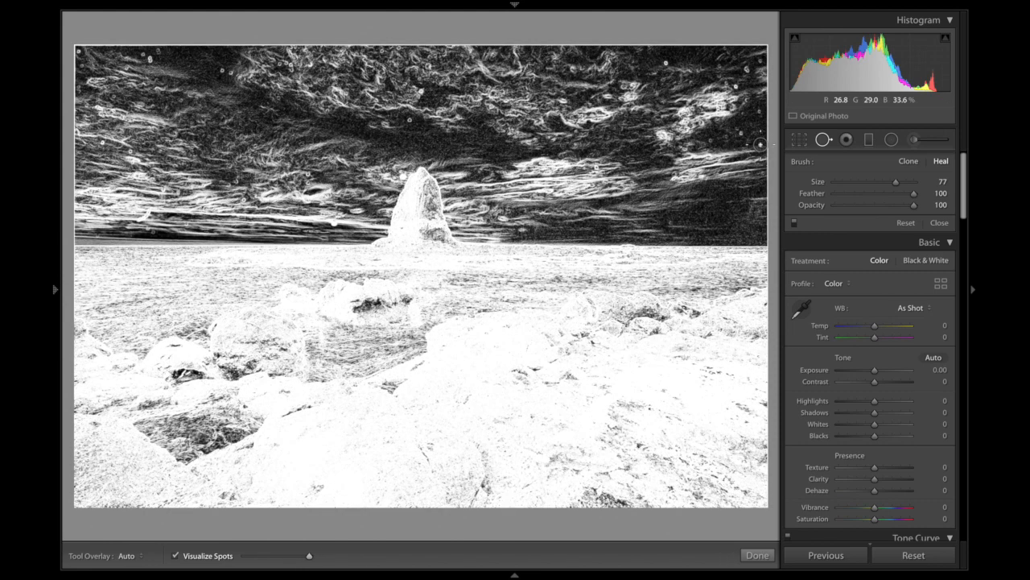
Heal two dust spots at the far right edge of the sky and turn off Visualize Spots
{"action": "left_click", "coordinate": [746, 139]}
{"action": "key", "text": "slash"}
{"action": "left_click", "coordinate": [758, 115]}
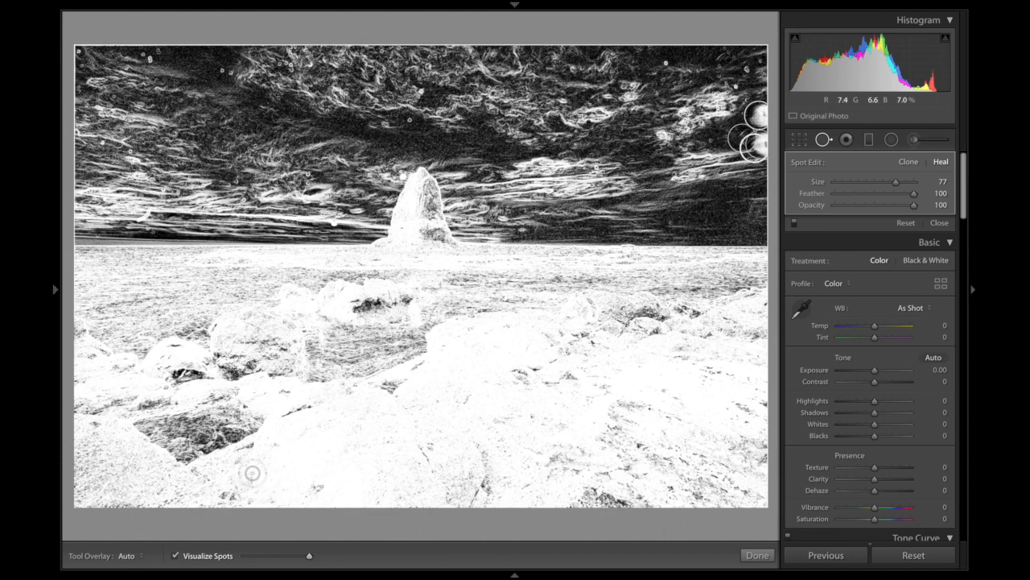
{"action": "left_click", "coordinate": [206, 555]}
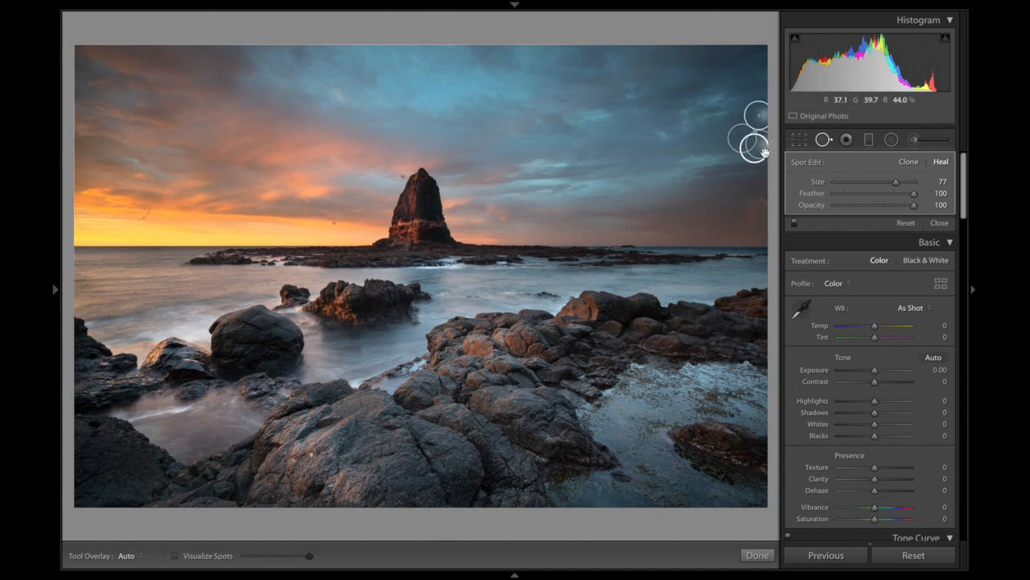
Switch the selected spot correction at the right edge of the sky to Clone
{"action": "left_click", "coordinate": [905, 164]}
{"action": "left_click", "coordinate": [739, 142]}
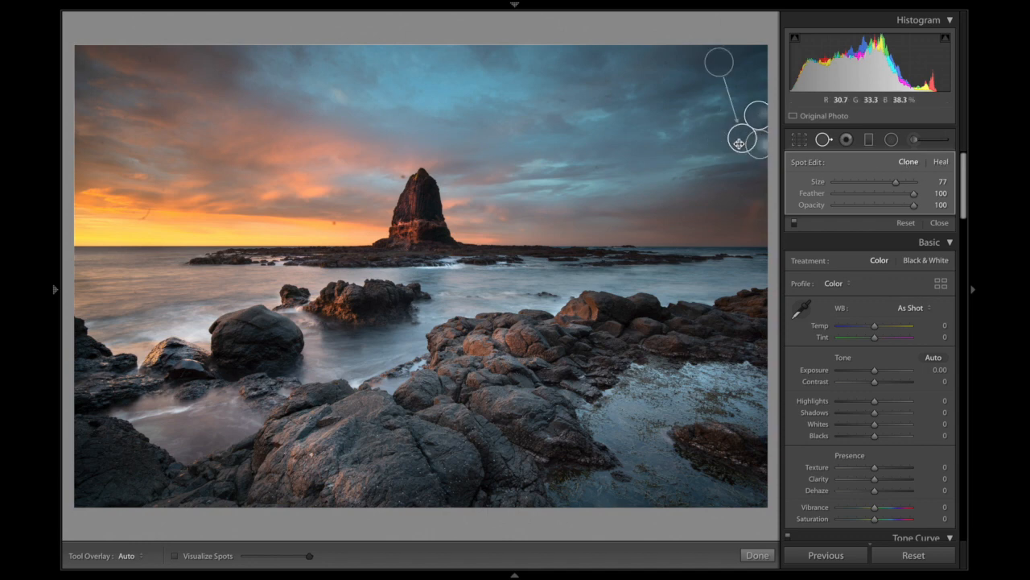
{"action": "left_click", "coordinate": [755, 148]}
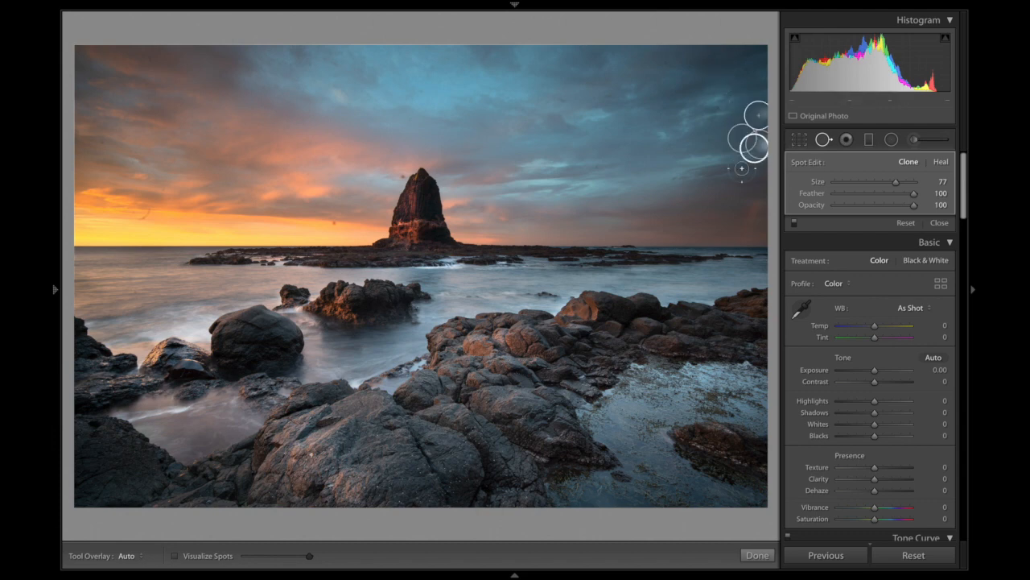
Clone out the dust spot beside the rock stack's peak, sampling from the clouds just above and left of it
{"action": "left_click", "coordinate": [398, 173]}
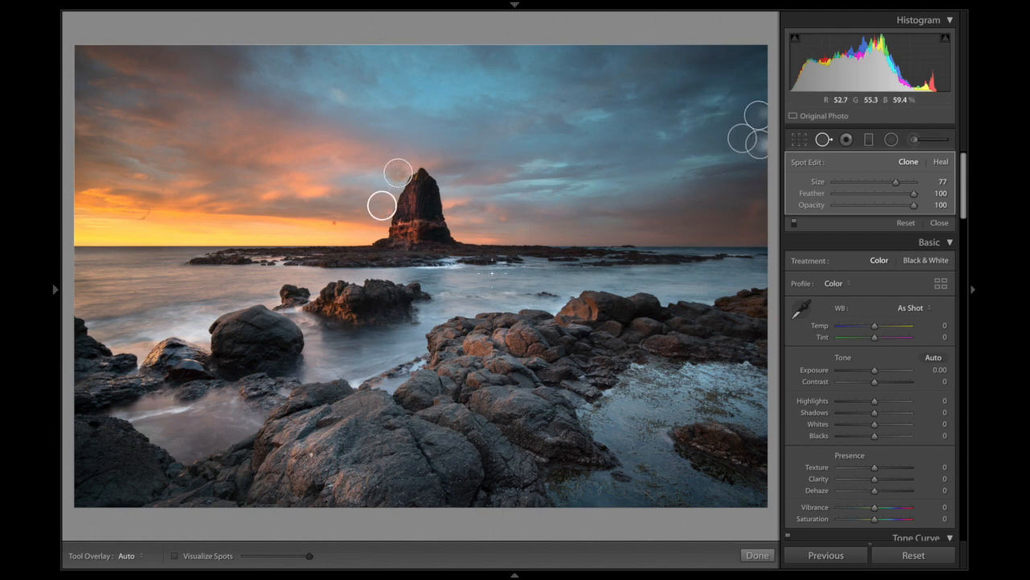
{"action": "mouse_move", "coordinate": [382, 205]}
{"action": "left_mouse_down"}
{"action": "mouse_move", "coordinate": [368, 177]}
{"action": "mouse_move", "coordinate": [376, 156]}
{"action": "left_mouse_up"}
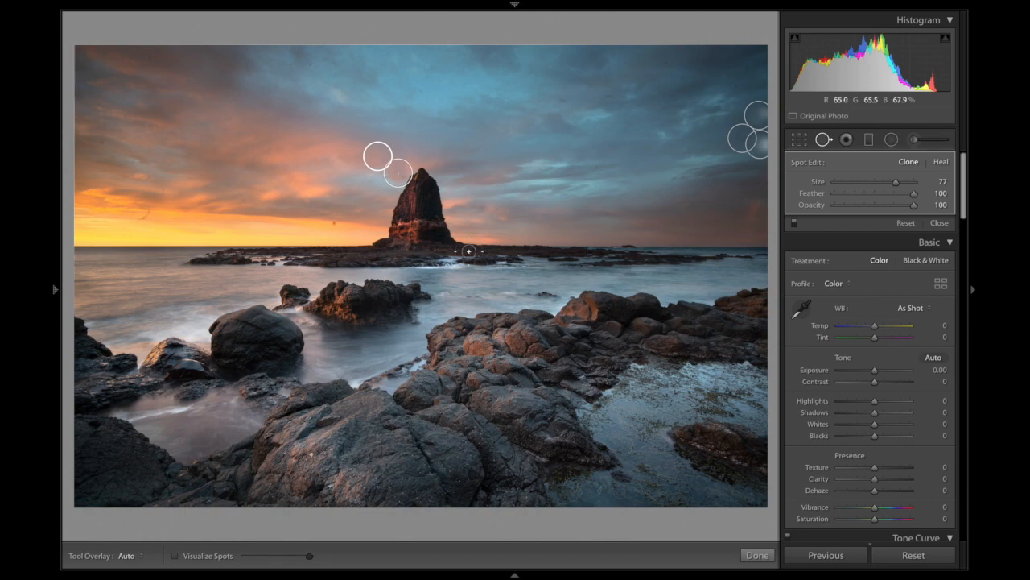
Open the photo in Adobe Photoshop 2020 as a copy with Lightroom adjustments
{"action": "right_click", "coordinate": [469, 251]}
{"action": "mouse_move", "coordinate": [524, 322]}
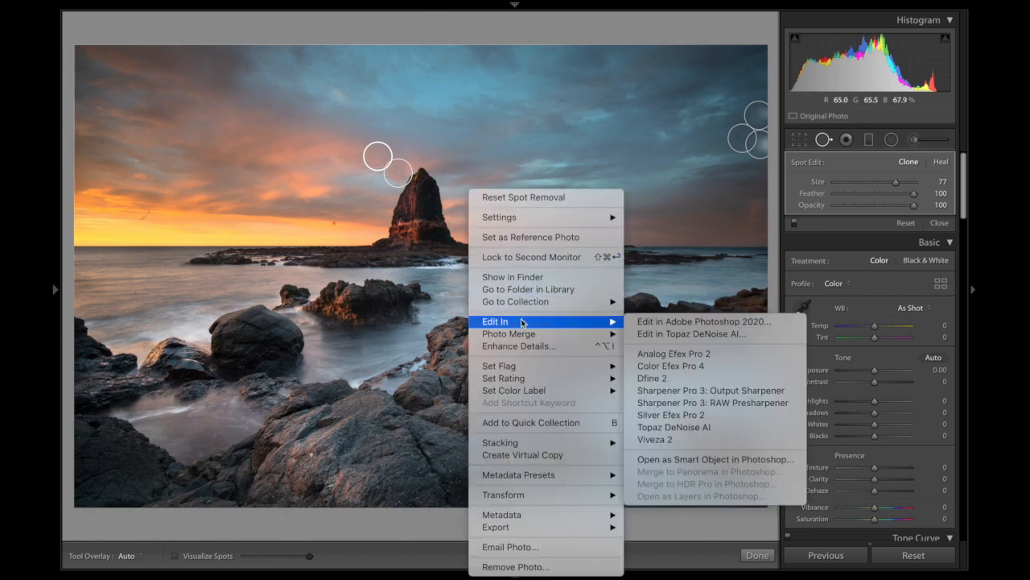
{"action": "left_click", "coordinate": [695, 322]}
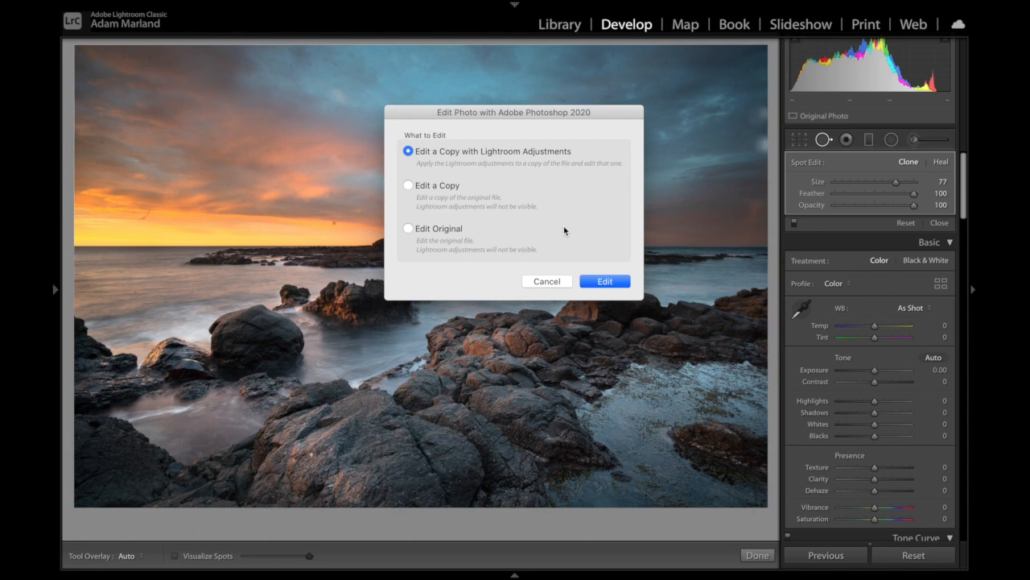
{"action": "left_click", "coordinate": [616, 282]}
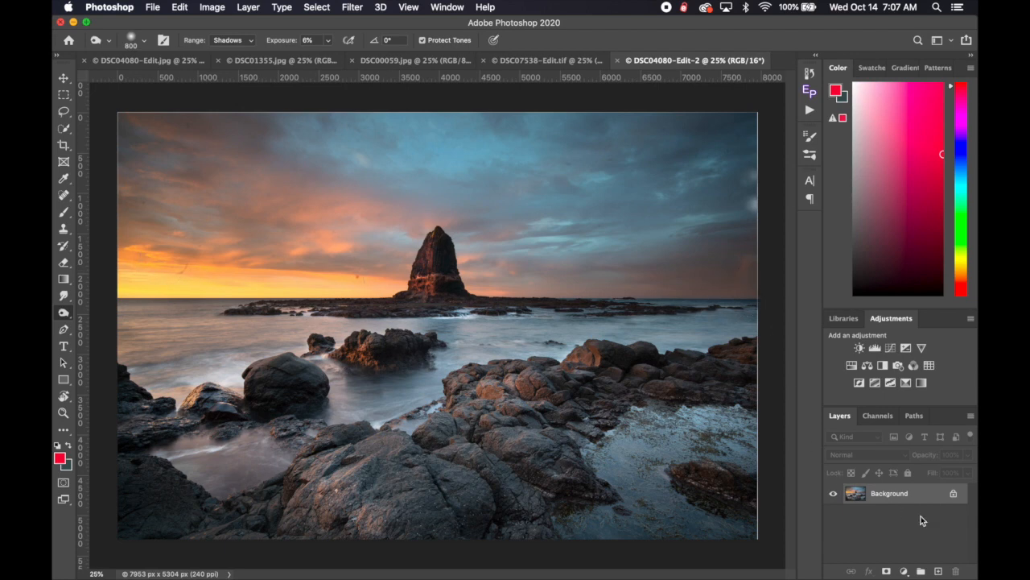
Try removing the rock stack on a duplicate layer with the Spot Healing Brush enlarged to 600, and delete that layer
{"action": "key", "text": "super+j"}
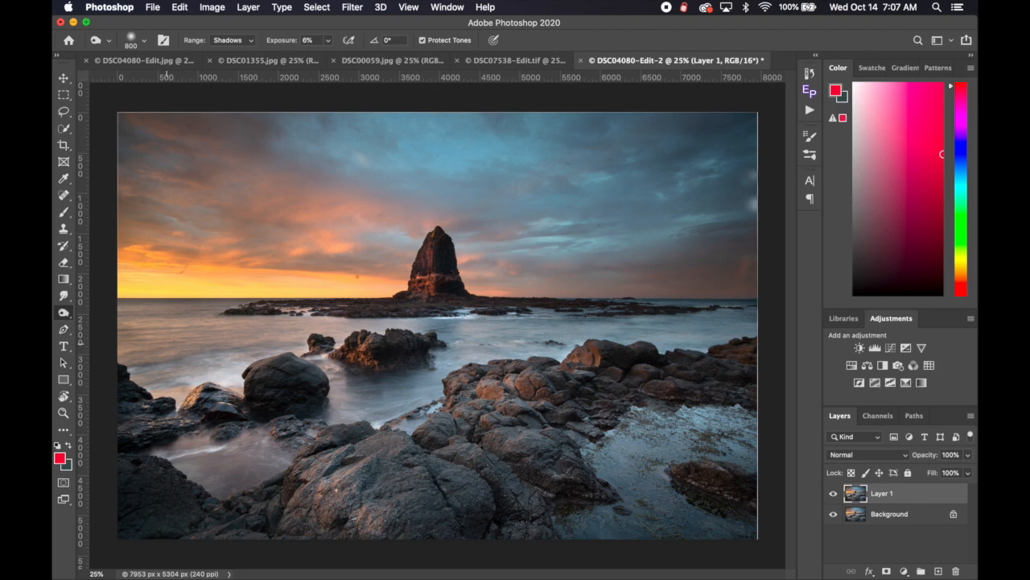
{"action": "left_click", "coordinate": [65, 196]}
{"action": "key", "text": "bracketright"}
{"action": "key", "text": "bracketright"}
{"action": "key", "text": "bracketright"}
{"action": "key", "text": "bracketright"}
{"action": "key", "text": "bracketright"}
{"action": "key", "text": "bracketright"}
{"action": "key", "text": "bracketright"}
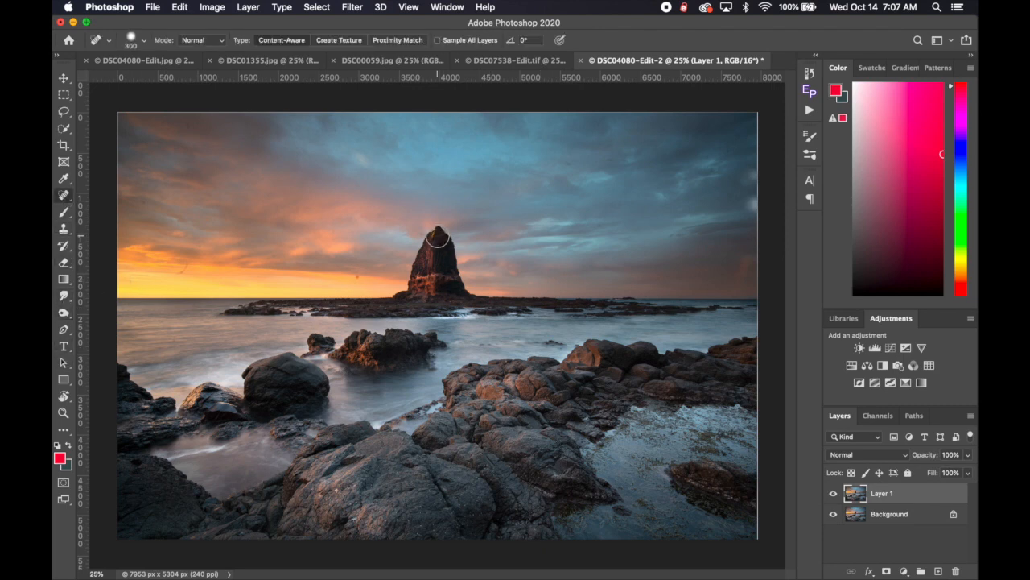
{"action": "left_click", "coordinate": [437, 229]}
{"action": "left_click_drag", "start_coordinate": [438, 234], "coordinate": [418, 292]}
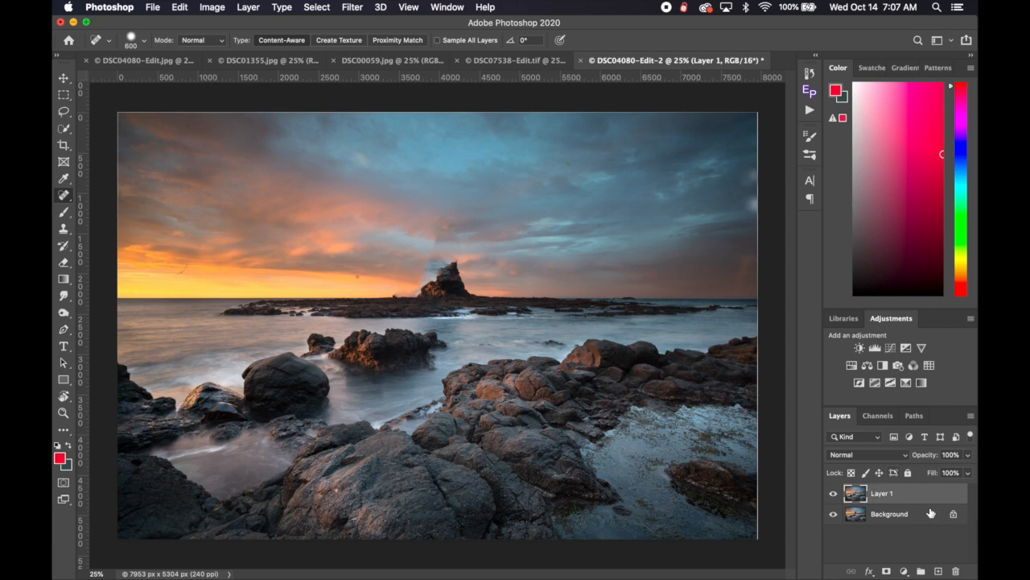
{"action": "key", "text": "Delete"}
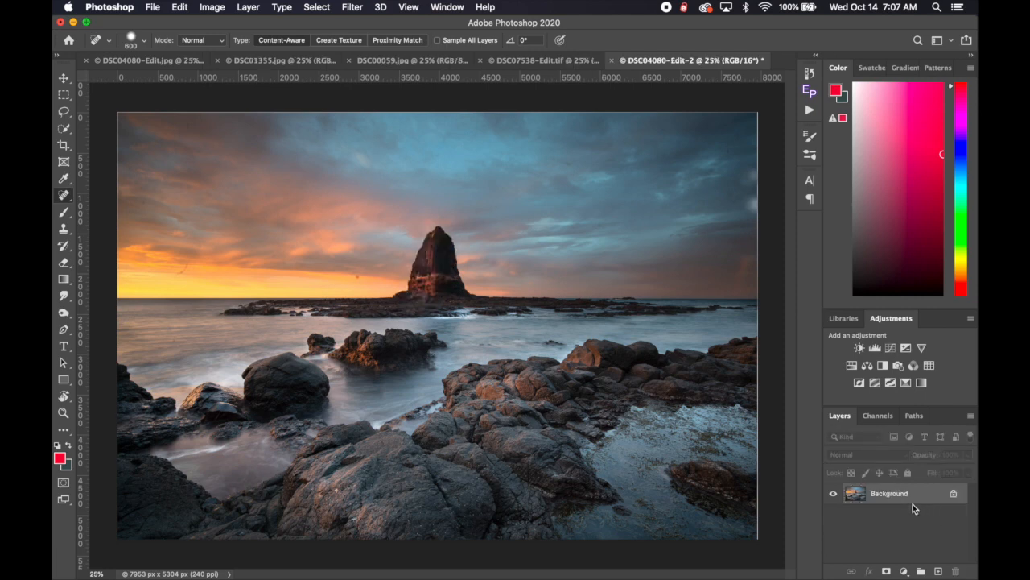
Duplicate the Background layer and heal the dark spot left of the rock stack with a 150-pixel Spot Healing Brush
{"action": "key", "text": "super+j"}
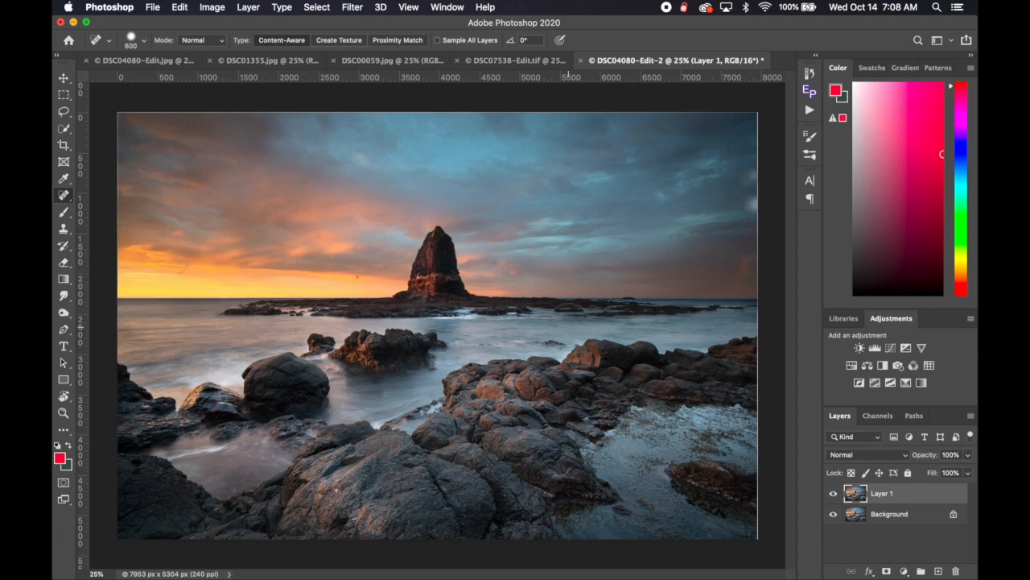
{"action": "key", "text": "bracketleft"}
{"action": "key", "text": "bracketleft"}
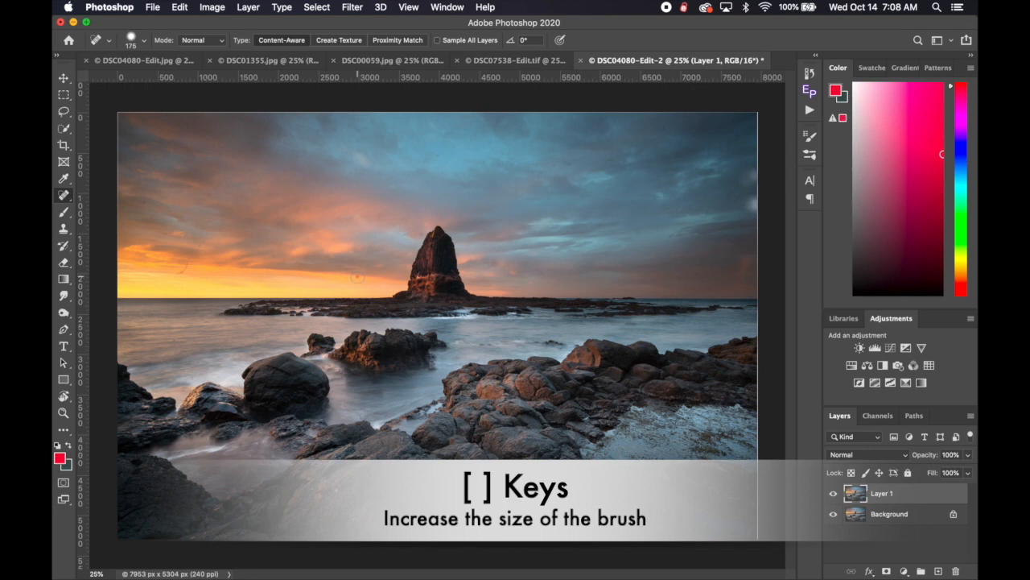
{"action": "key", "text": "bracketleft"}
{"action": "left_click", "coordinate": [356, 276]}
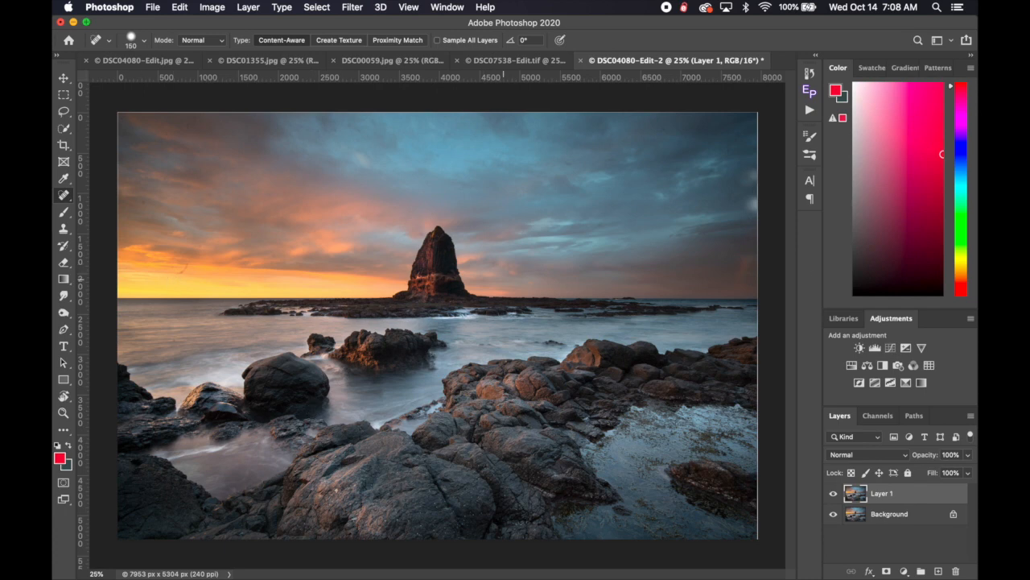
Add a Levels adjustment layer with midtones at 0.57 and the white point at 191 to exaggerate the remaining spots
{"action": "left_click", "coordinate": [877, 348]}
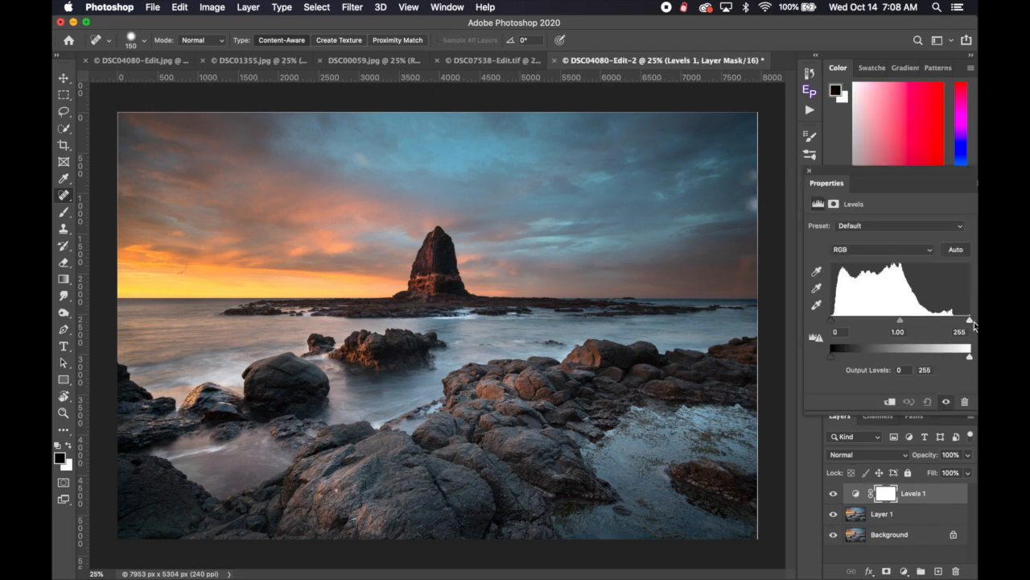
{"action": "left_click_drag", "start_coordinate": [970, 321], "coordinate": [949, 321]}
{"action": "left_click_drag", "start_coordinate": [890, 321], "coordinate": [935, 322]}
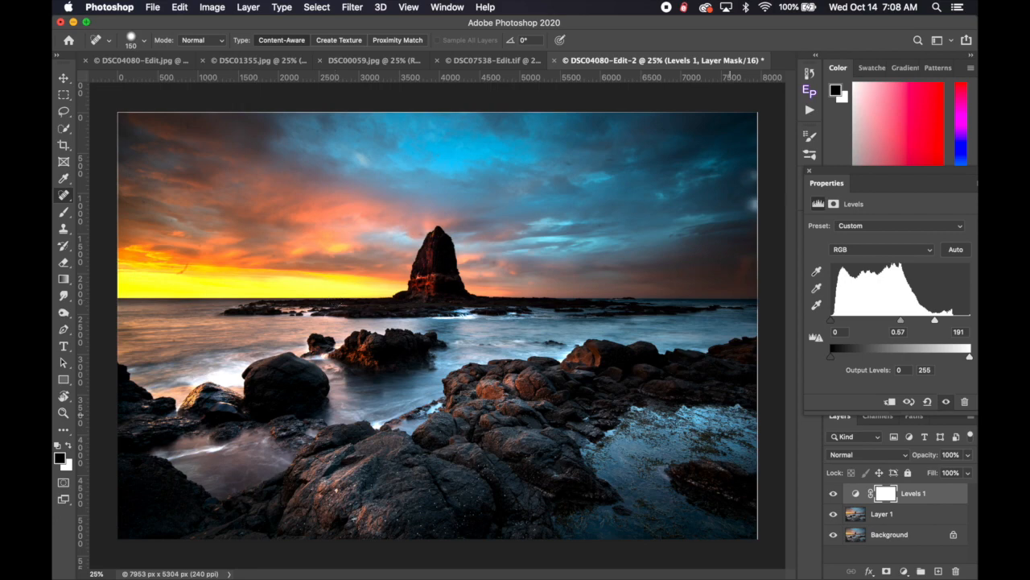
Select Layer 1 and heal the dark diagonal streak in the yellow sky with a 125-pixel Spot Healing Brush
{"action": "left_click", "coordinate": [894, 515]}
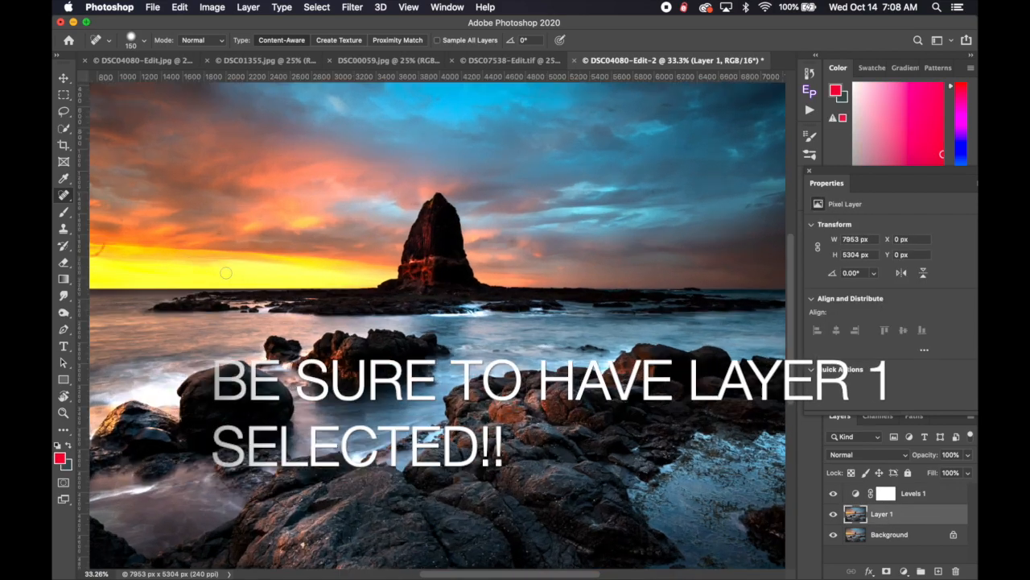
{"action": "scroll", "coordinate": [227, 274], "scroll_direction": "up", "scroll_amount": 5}
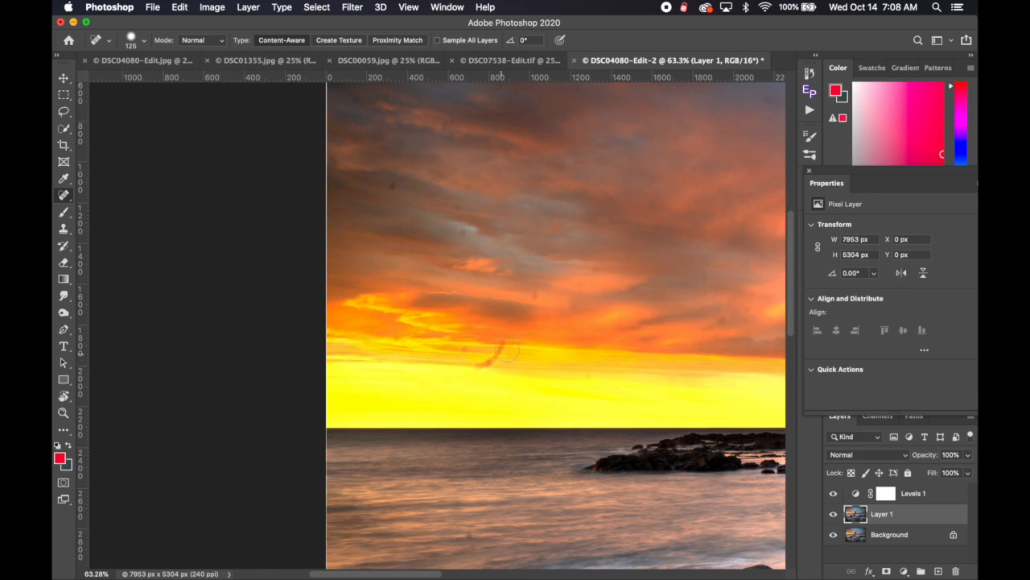
{"action": "left_click_drag", "start_coordinate": [473, 367], "coordinate": [490, 352]}
{"action": "left_click_drag", "start_coordinate": [501, 339], "coordinate": [501, 339]}
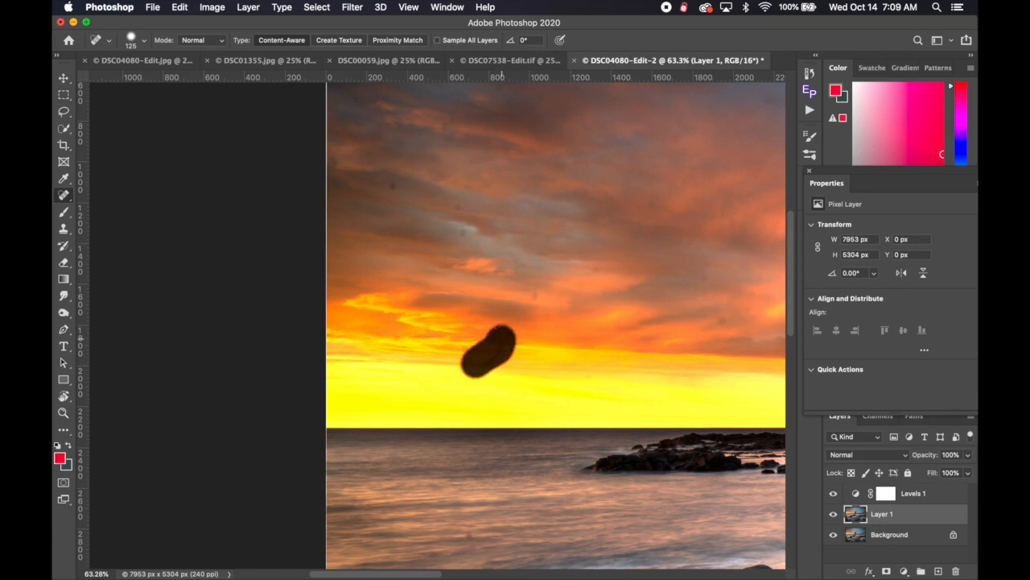
Heal the remaining small dust spots in the orange and grey clouds on the left side of the sky
{"action": "left_click_drag", "start_coordinate": [536, 294], "coordinate": [536, 294]}
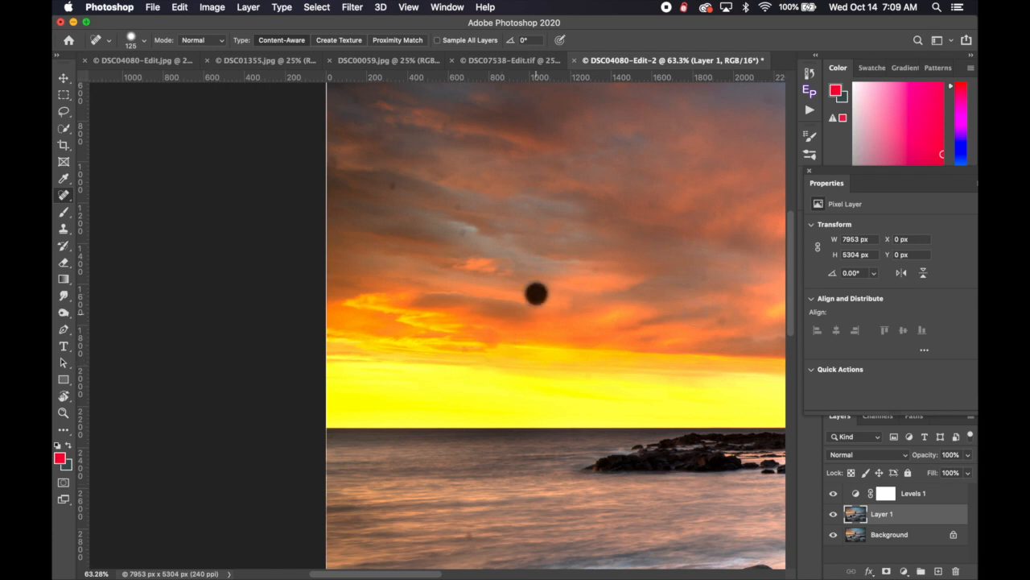
{"action": "left_click", "coordinate": [717, 320]}
{"action": "left_click", "coordinate": [387, 186]}
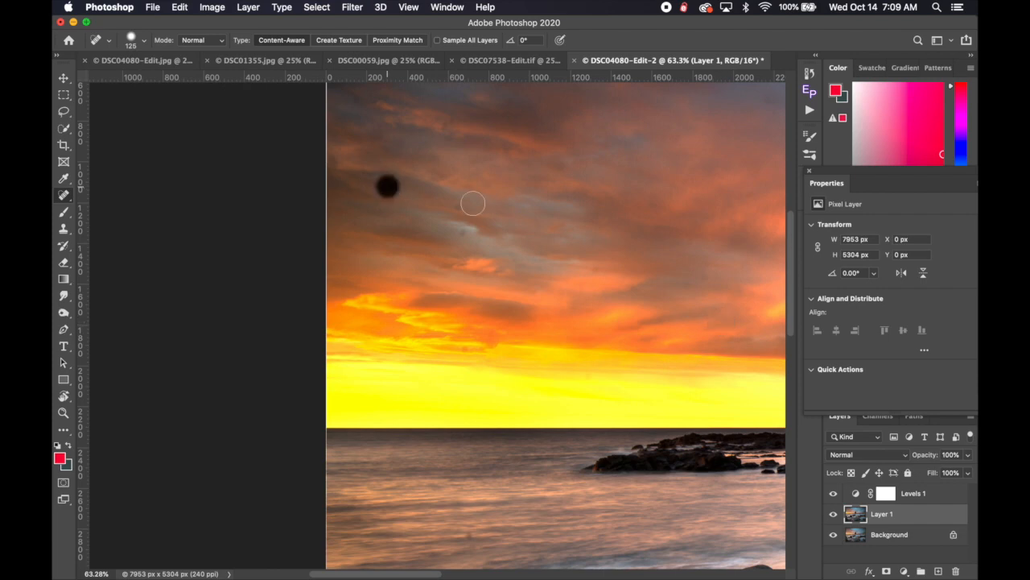
{"action": "left_click", "coordinate": [455, 213]}
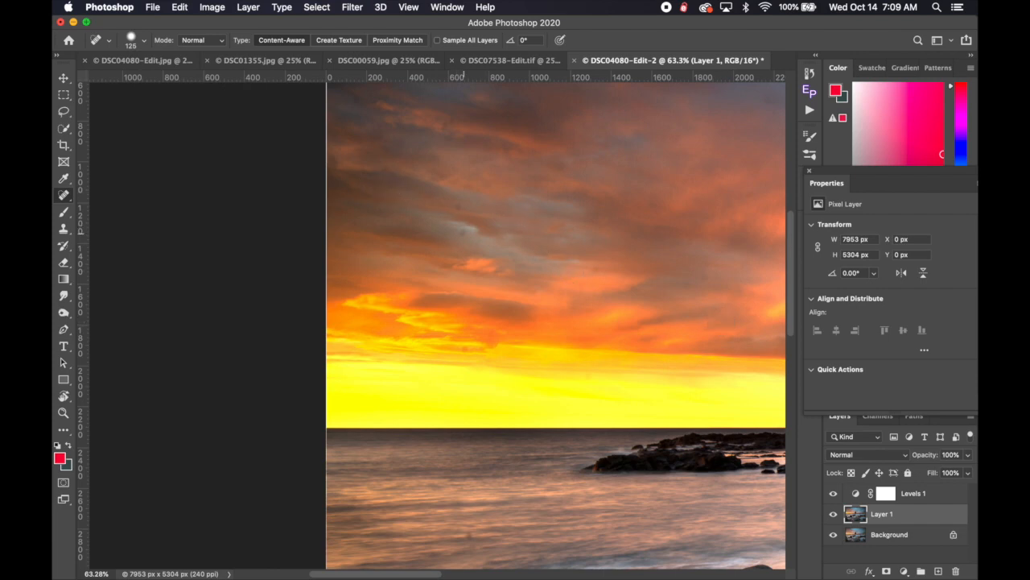
{"action": "left_click", "coordinate": [460, 234]}
{"action": "left_click", "coordinate": [456, 204]}
Delete the Levels 1 adjustment layer
{"action": "key", "text": "super+minus"}
{"action": "key", "text": "super+minus"}
{"action": "key", "text": "super+minus"}
{"action": "key", "text": "super+minus"}
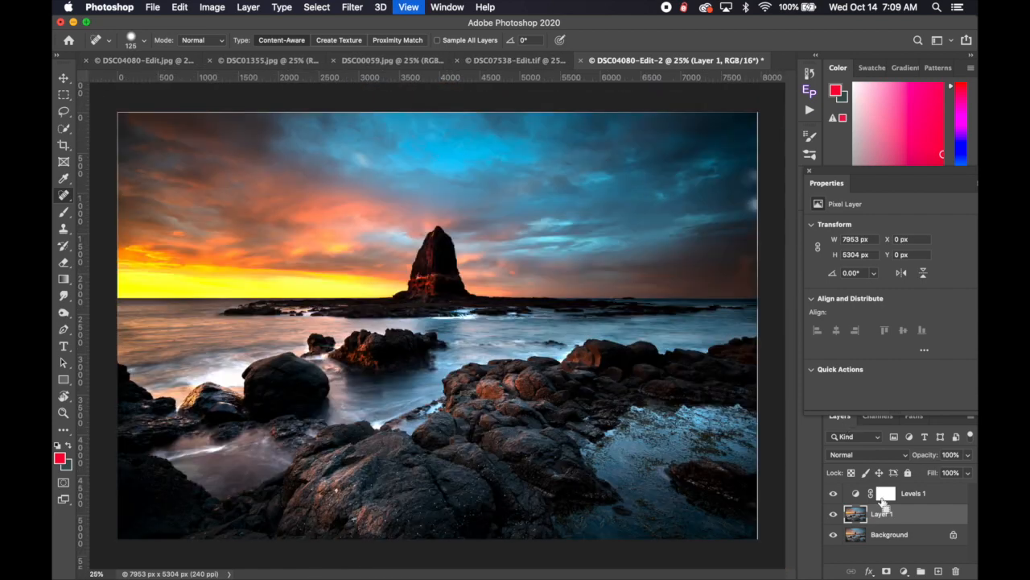
{"action": "key", "text": "super+plus"}
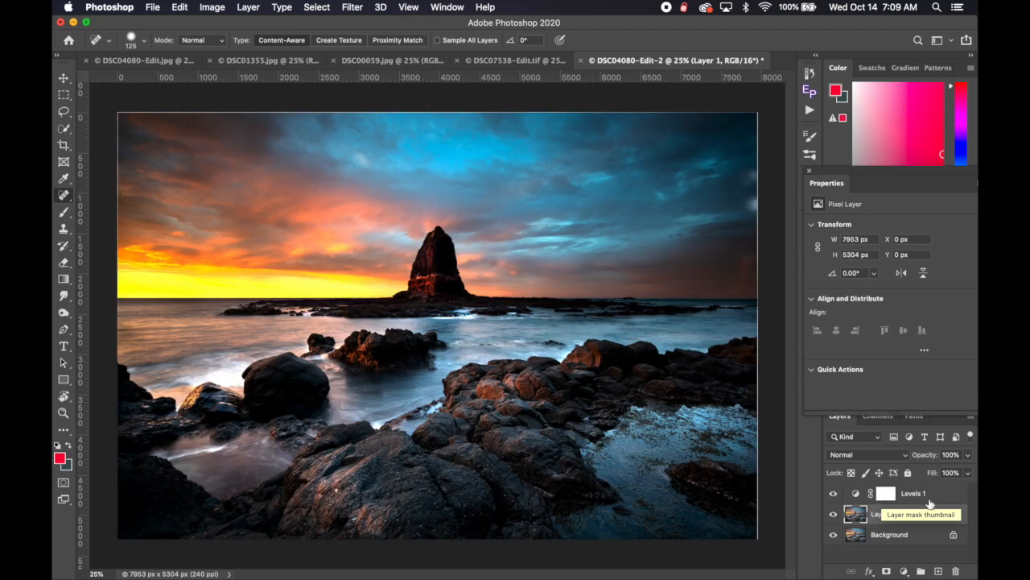
{"action": "left_click", "coordinate": [923, 499]}
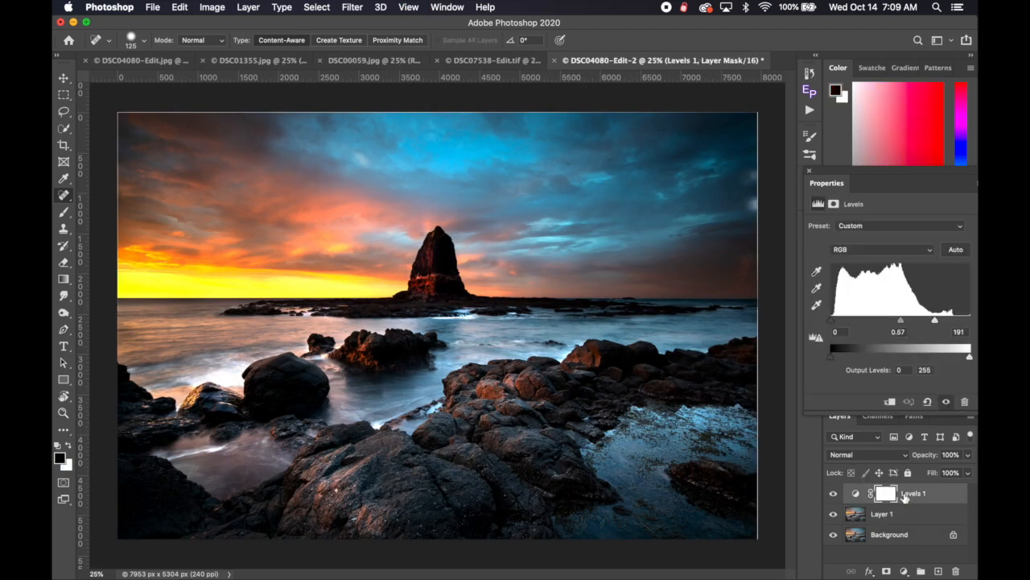
{"action": "key", "text": "Delete"}
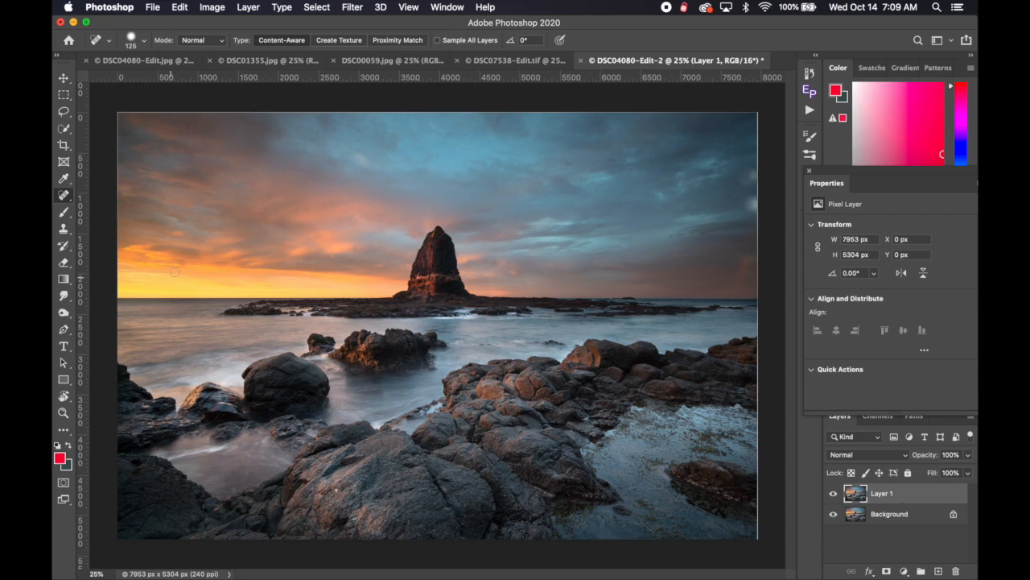
Flatten the image into a single Background layer and save the healed photo back to Lightroom
{"action": "right_click", "coordinate": [884, 497]}
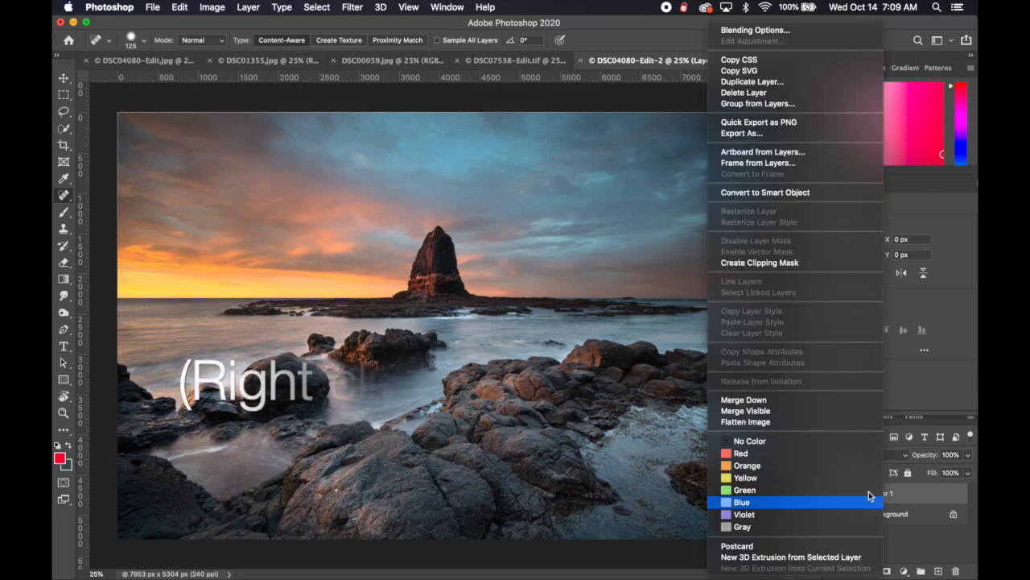
{"action": "left_click", "coordinate": [779, 420]}
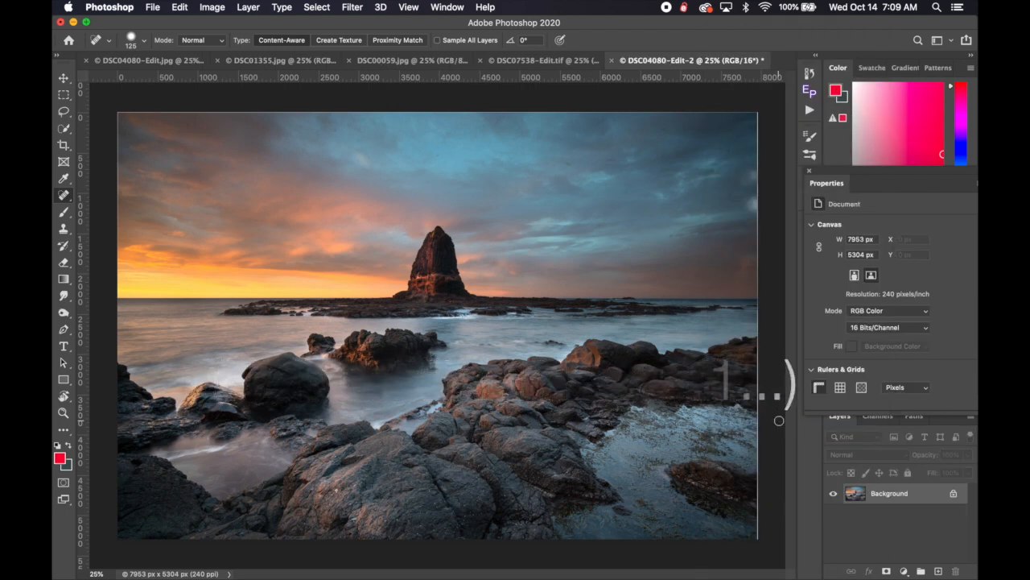
{"action": "left_click", "coordinate": [152, 6]}
{"action": "left_click", "coordinate": [167, 146]}
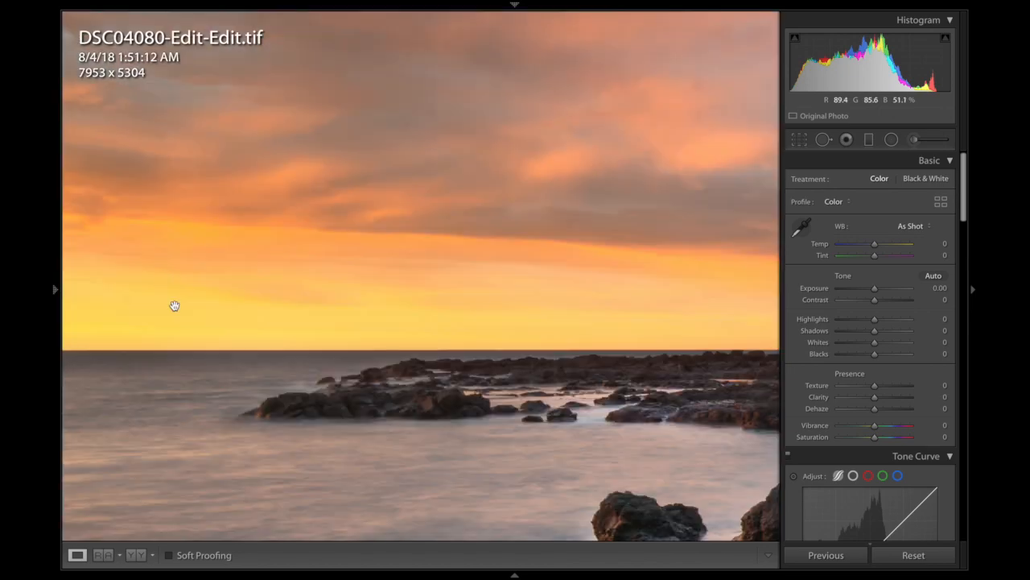
{"action": "left_click", "coordinate": [321, 251]}
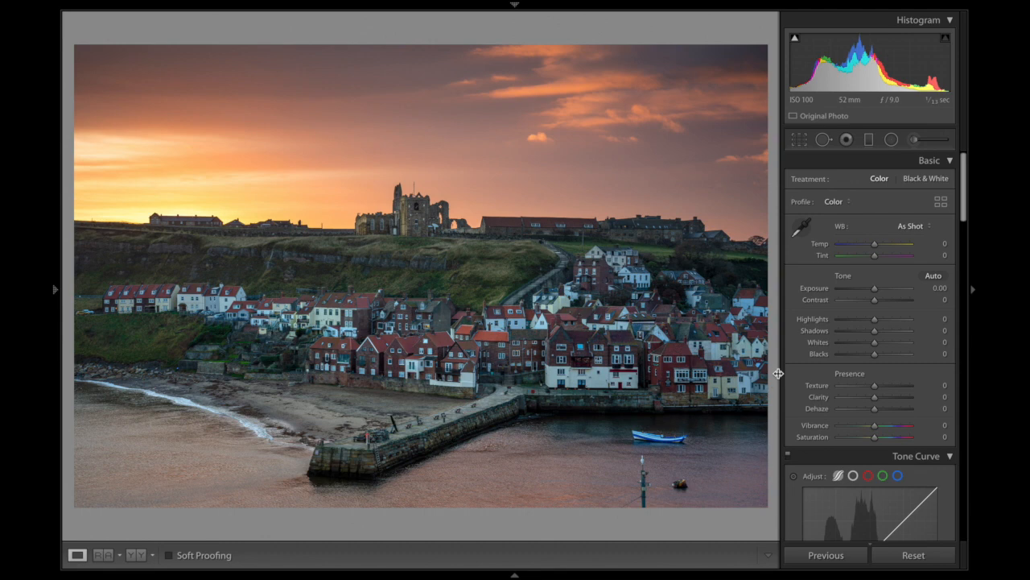
Paint over the pole in the harbour water with Spot Removal in Heal mode at size 79, sourcing from clear water beyond the buoy
{"action": "left_click", "coordinate": [822, 141]}
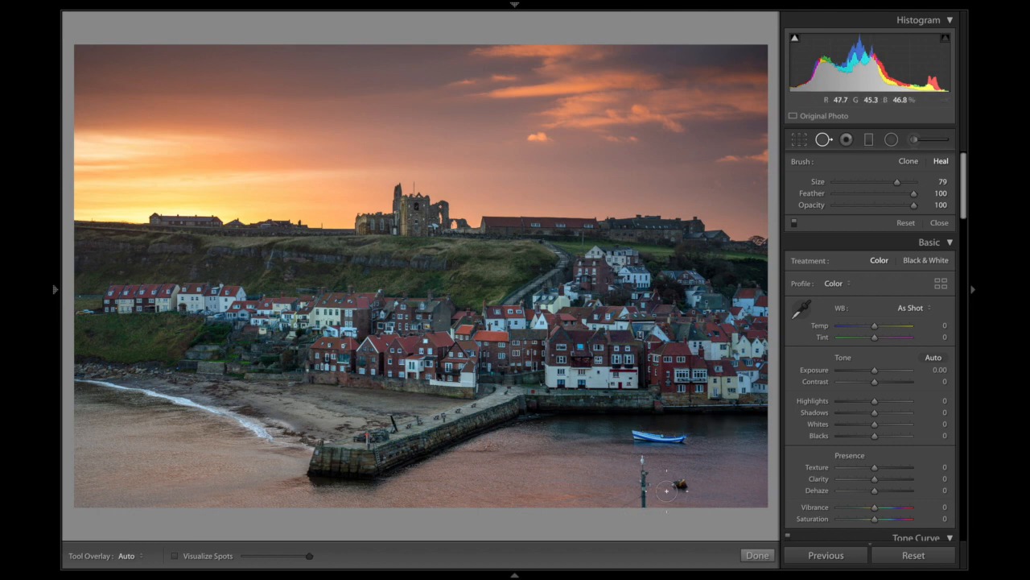
{"action": "left_click_drag", "start_coordinate": [643, 457], "coordinate": [644, 528]}
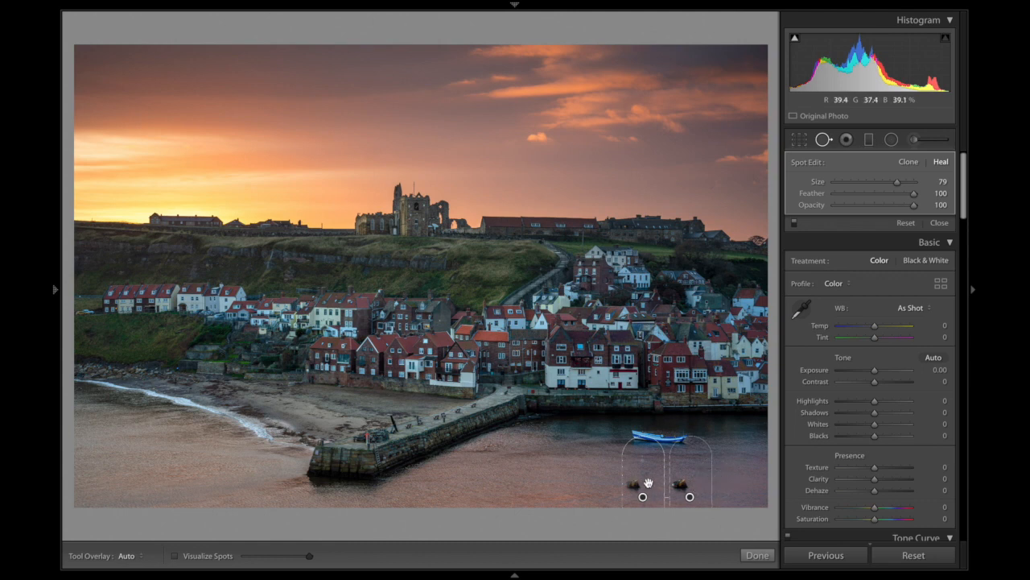
{"action": "mouse_move", "coordinate": [647, 483]}
{"action": "left_mouse_down"}
{"action": "mouse_move", "coordinate": [606, 481]}
{"action": "mouse_move", "coordinate": [735, 471]}
{"action": "left_mouse_up"}
{"action": "left_click_drag", "start_coordinate": [635, 479], "coordinate": [629, 478]}
Compare the Clone and Heal modes on the pole's spot edit and settle on Clone
{"action": "left_click", "coordinate": [911, 163]}
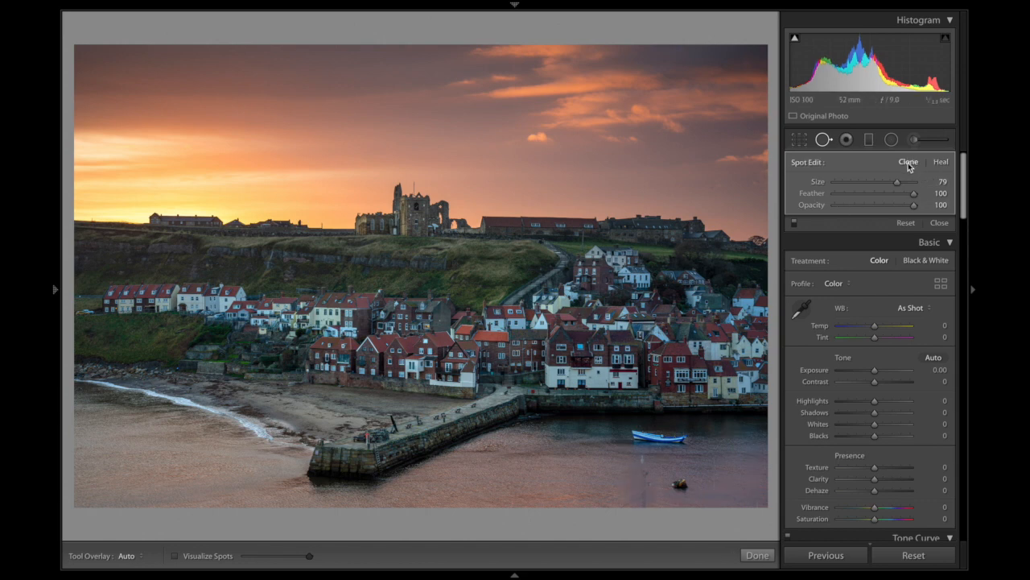
{"action": "left_click", "coordinate": [947, 162]}
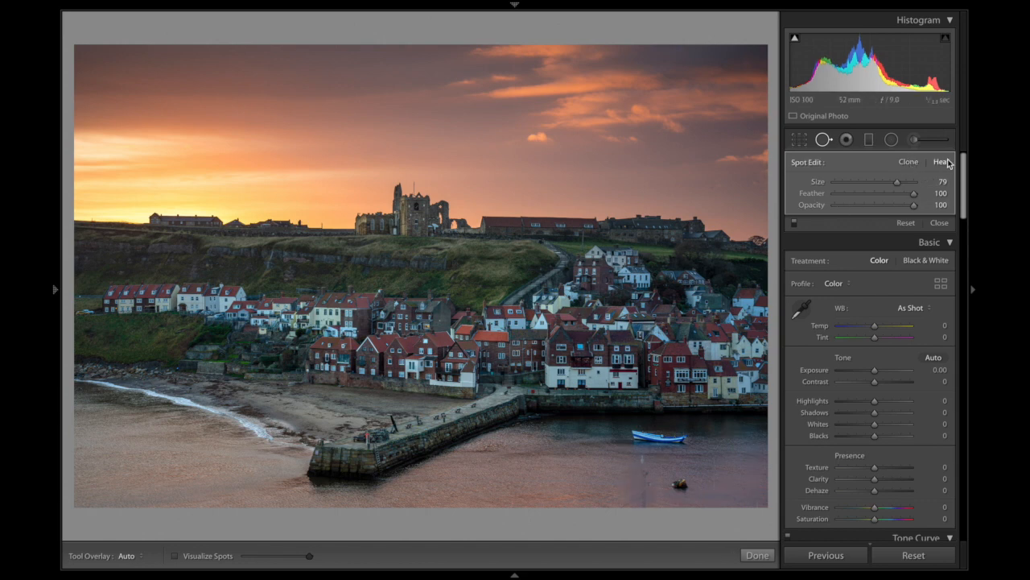
{"action": "left_click", "coordinate": [905, 164]}
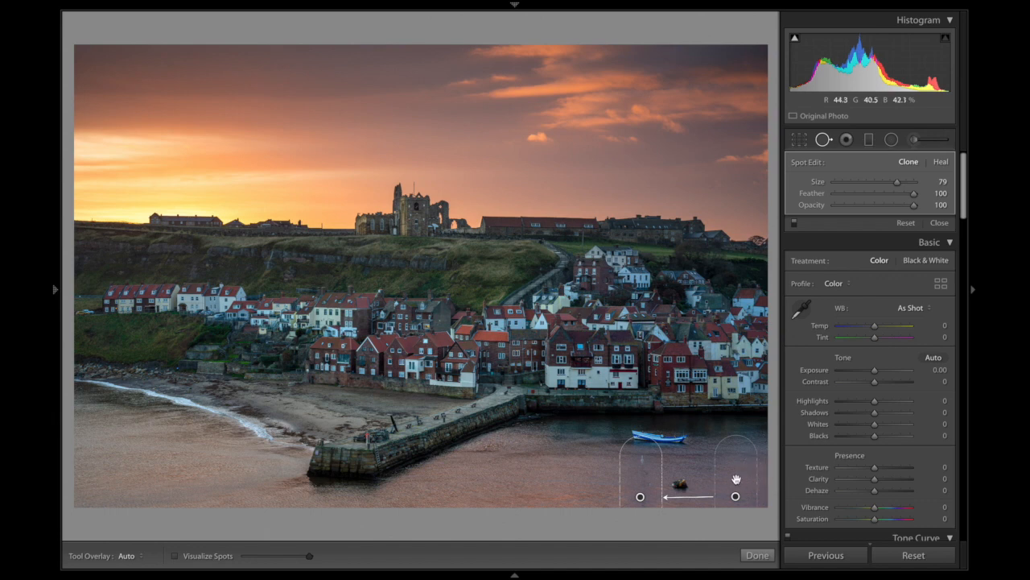
Close Spot Removal, reset the harbour photo's edits and open the photo in Photoshop
{"action": "right_click", "coordinate": [590, 286]}
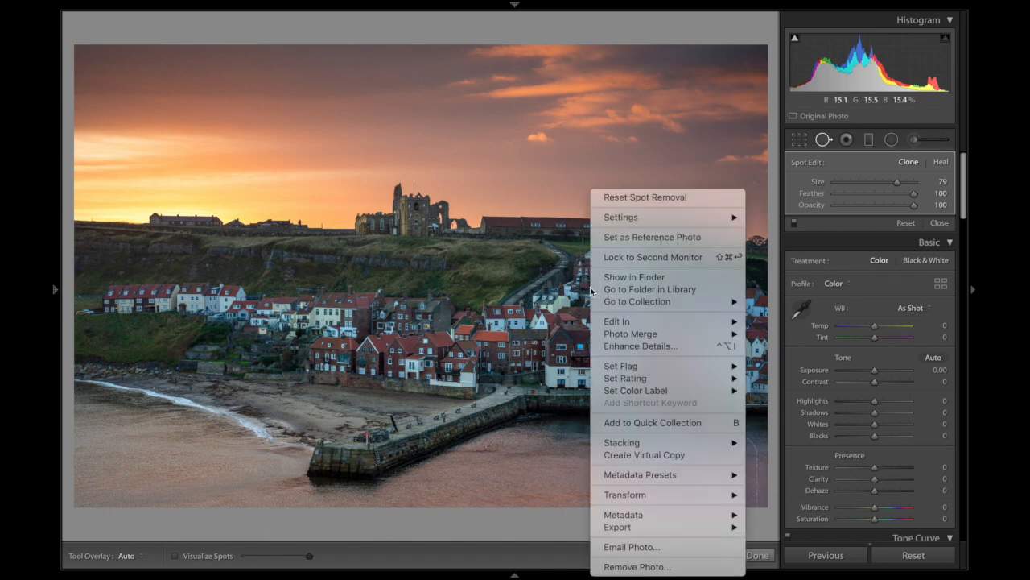
{"action": "left_click", "coordinate": [761, 555]}
{"action": "left_click", "coordinate": [891, 555]}
{"action": "right_click", "coordinate": [572, 402]}
{"action": "mouse_move", "coordinate": [624, 304]}
{"action": "left_click", "coordinate": [831, 304]}
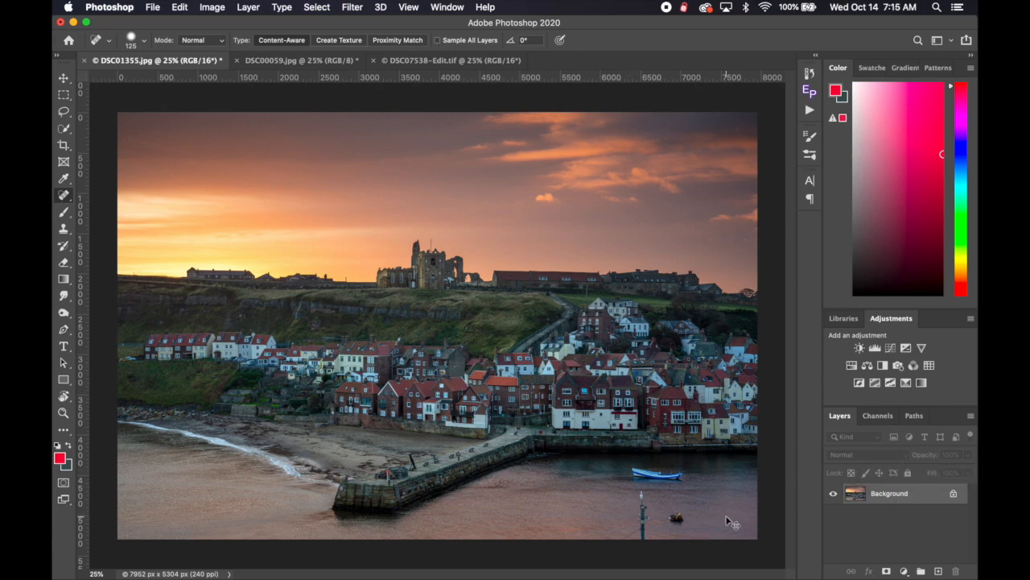
Remove the pole and its slanting cable from the harbour water with a 125-pixel Content-Aware Spot Healing Brush
{"action": "key", "text": "super+1"}
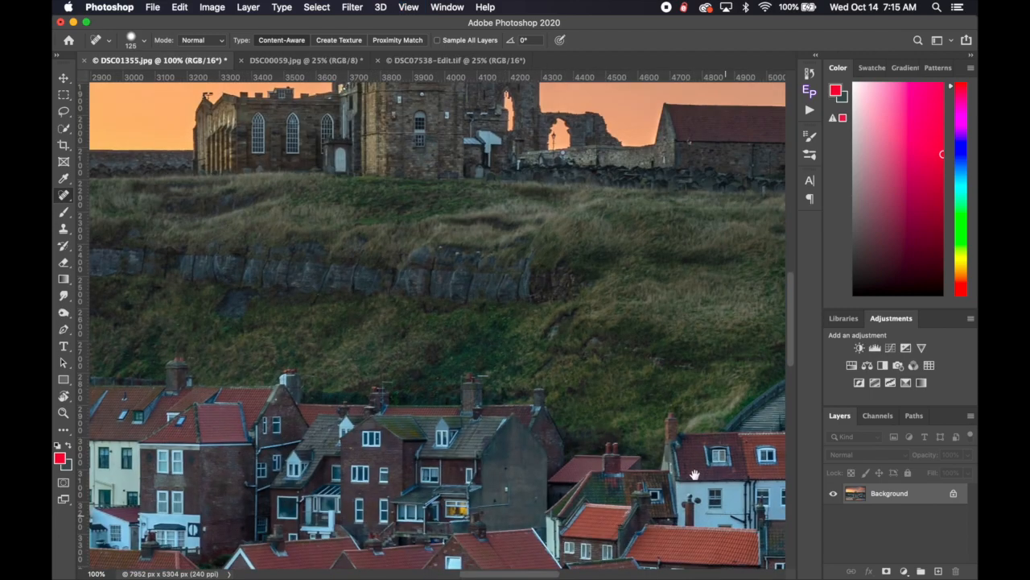
{"action": "left_click_drag", "start_coordinate": [695, 474], "coordinate": [458, 168]}
{"action": "left_click_drag", "start_coordinate": [716, 499], "coordinate": [394, 343]}
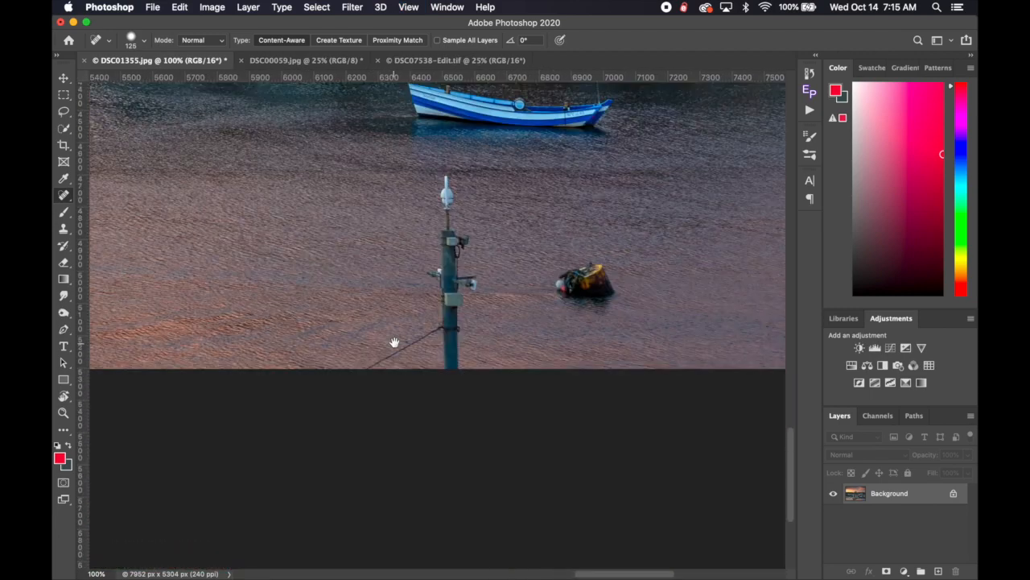
{"action": "mouse_move", "coordinate": [448, 187]}
{"action": "left_mouse_down"}
{"action": "mouse_move", "coordinate": [453, 311]}
{"action": "mouse_move", "coordinate": [440, 255]}
{"action": "mouse_move", "coordinate": [461, 270]}
{"action": "mouse_move", "coordinate": [452, 386]}
{"action": "left_mouse_up"}
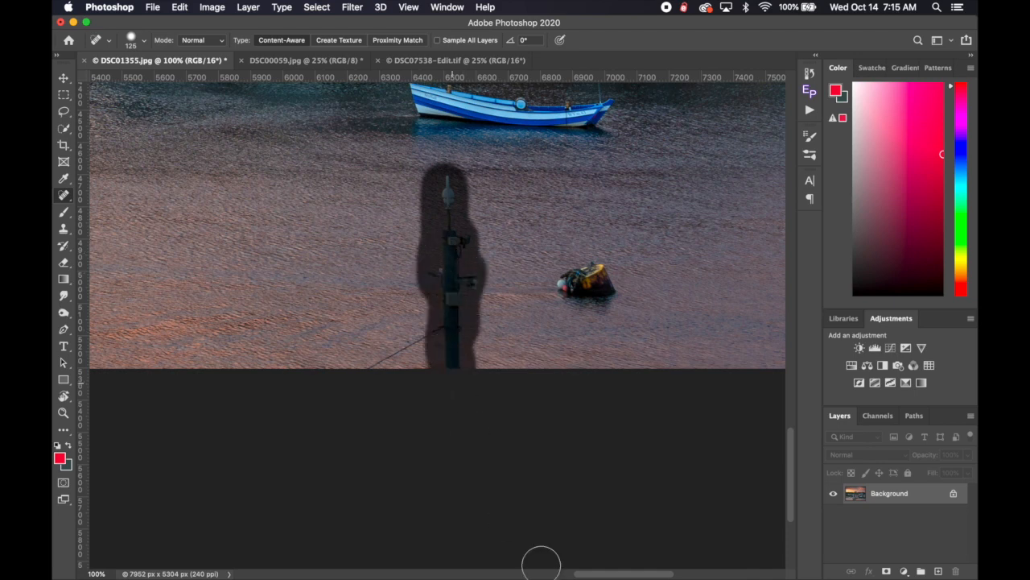
{"action": "left_click_drag", "start_coordinate": [431, 336], "coordinate": [378, 393]}
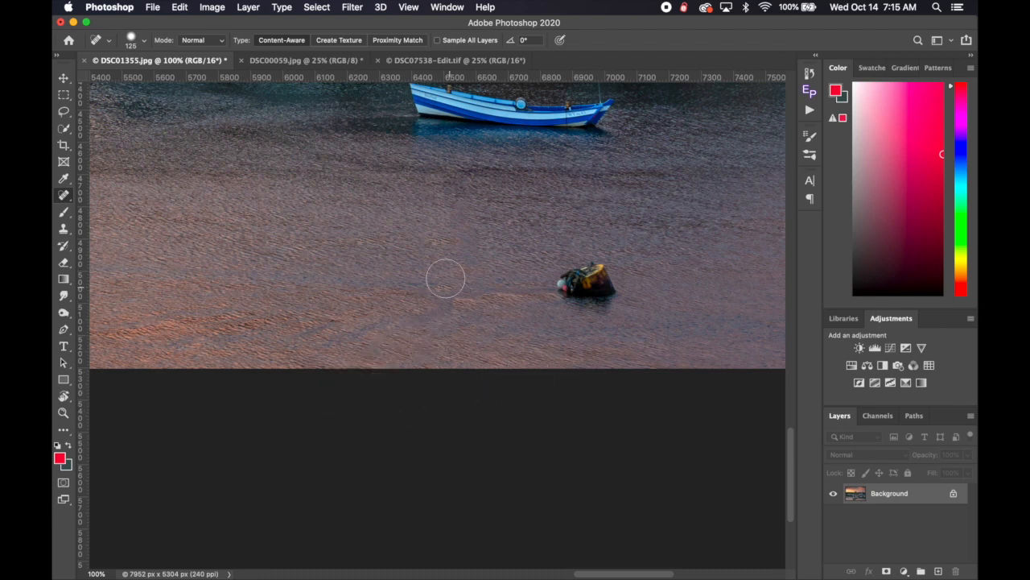
Heal the leftover smudges and repeated patterns in the water where the pole stood, left of the buoy
{"action": "left_click_drag", "start_coordinate": [437, 295], "coordinate": [478, 297]}
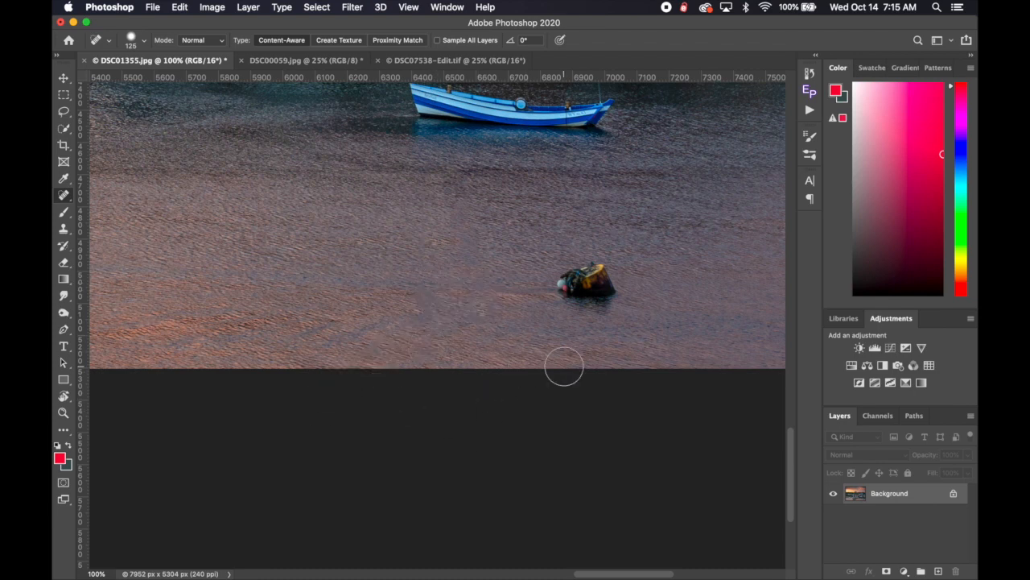
{"action": "mouse_move", "coordinate": [483, 240]}
{"action": "left_mouse_down"}
{"action": "mouse_move", "coordinate": [459, 220]}
{"action": "mouse_move", "coordinate": [469, 218]}
{"action": "mouse_move", "coordinate": [478, 256]}
{"action": "mouse_move", "coordinate": [495, 267]}
{"action": "left_mouse_up"}
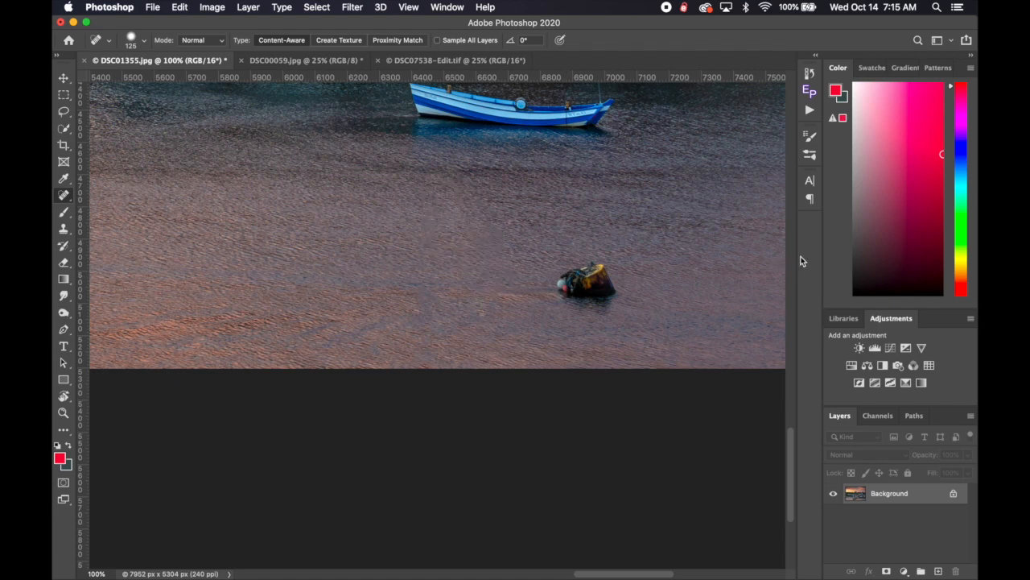
{"action": "key", "text": "super+minus"}
{"action": "key", "text": "super+minus"}
{"action": "key", "text": "super+minus"}
{"action": "key", "text": "super+minus"}
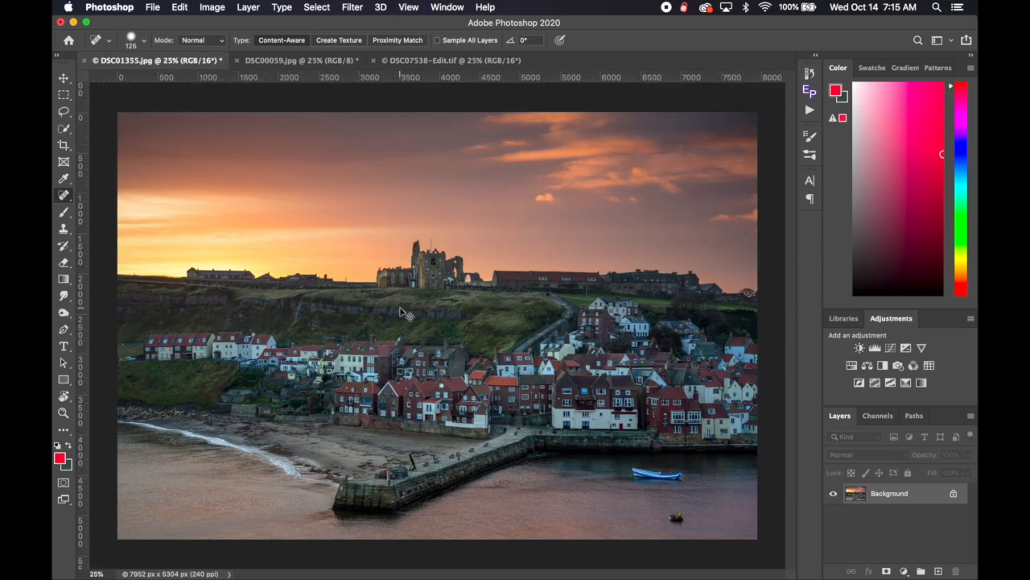
Remove the pointed spire left of the church's clock tower with the Spot Healing Brush and heal its leftover stub against the sky
{"action": "key", "text": "super+plus"}
{"action": "key", "text": "super+plus"}
{"action": "key", "text": "super+plus"}
{"action": "key", "text": "super+plus"}
{"action": "key", "text": "super+plus"}
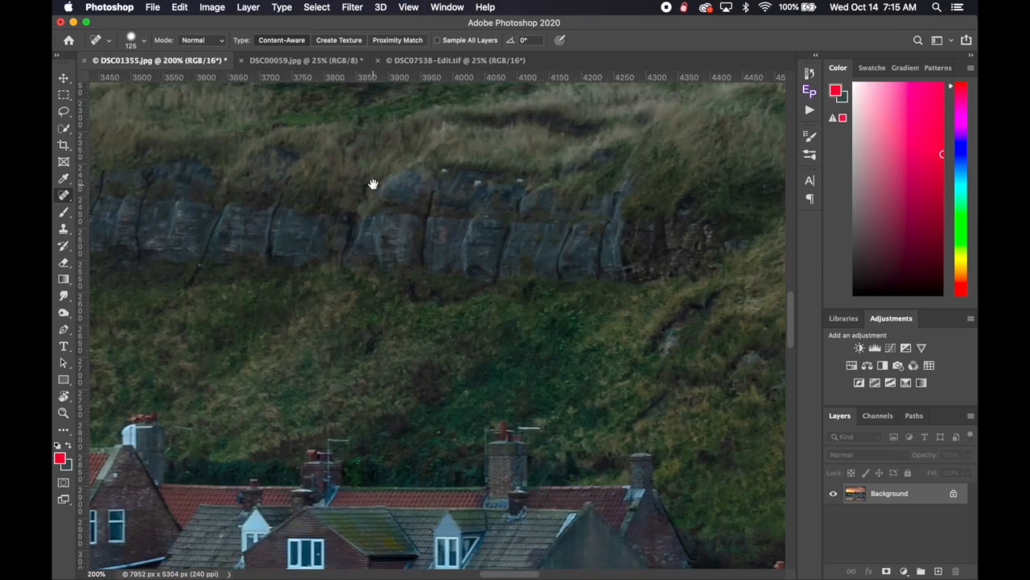
{"action": "left_click_drag", "start_coordinate": [372, 184], "coordinate": [471, 540]}
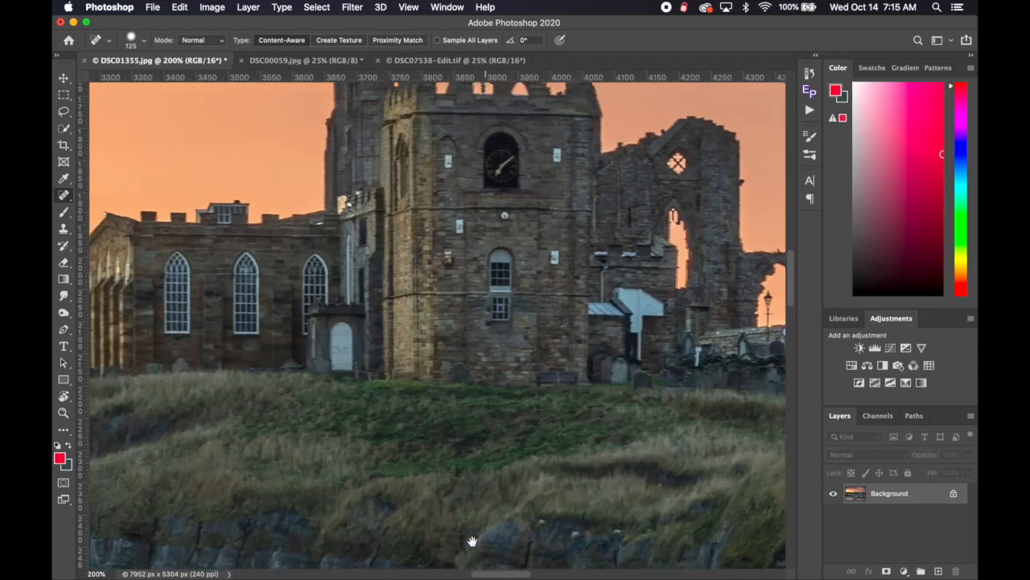
{"action": "left_click_drag", "start_coordinate": [432, 277], "coordinate": [504, 490]}
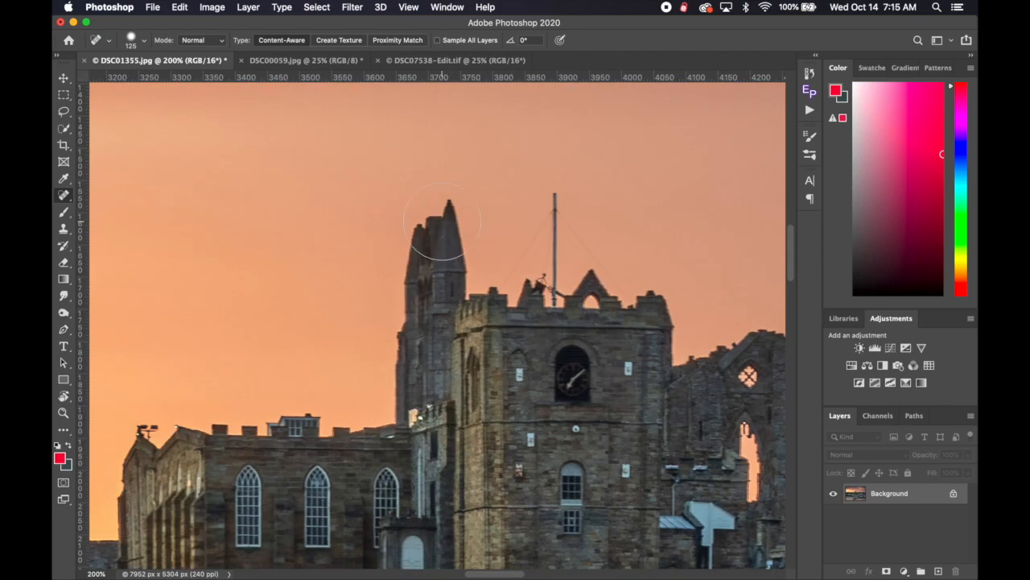
{"action": "left_click_drag", "start_coordinate": [448, 193], "coordinate": [403, 284]}
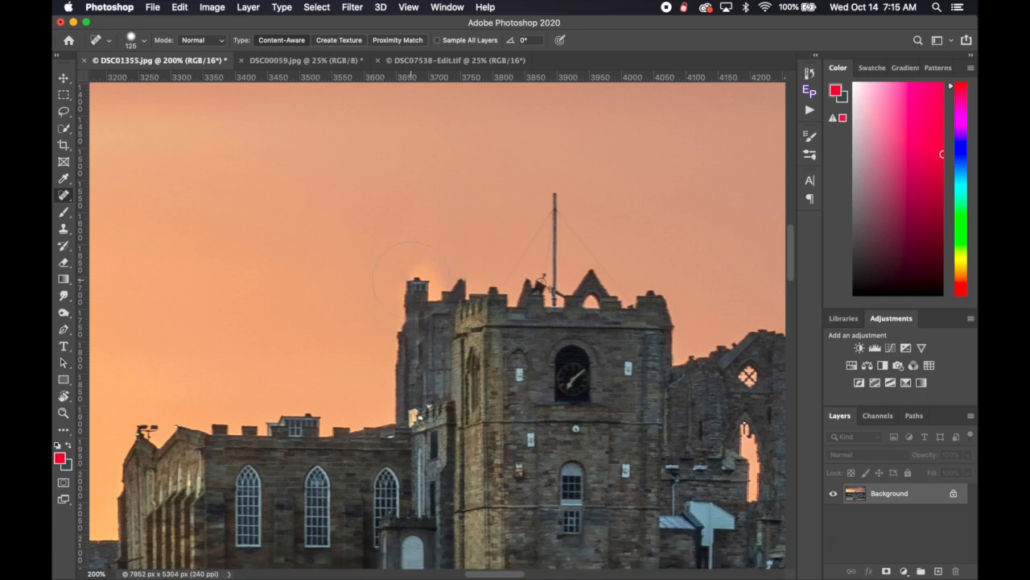
{"action": "left_click", "coordinate": [410, 278]}
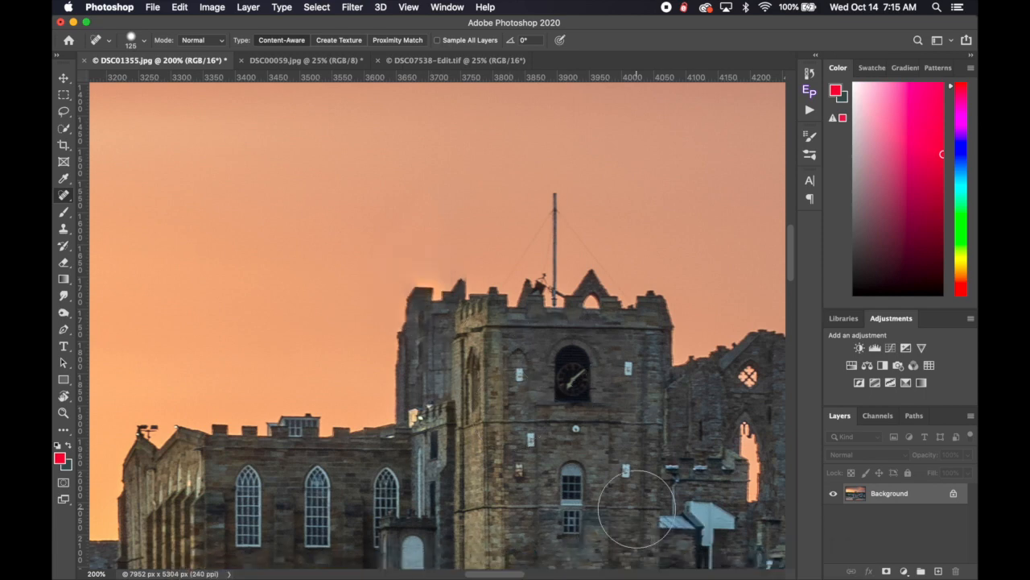
{"action": "key", "text": "super+minus"}
{"action": "key", "text": "super+minus"}
{"action": "key", "text": "super+minus"}
{"action": "key", "text": "super+minus"}
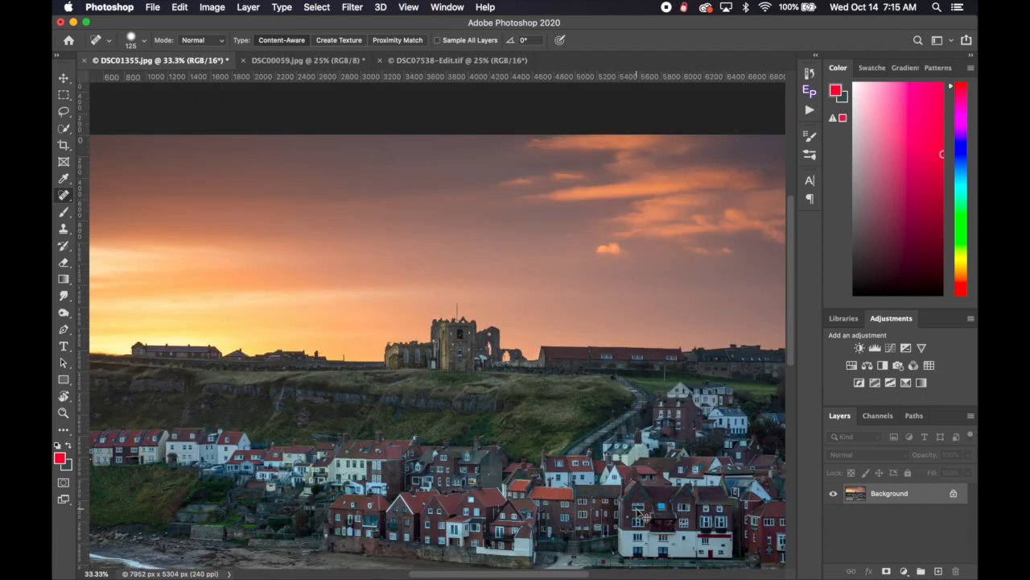
{"action": "left_click", "coordinate": [135, 6]}
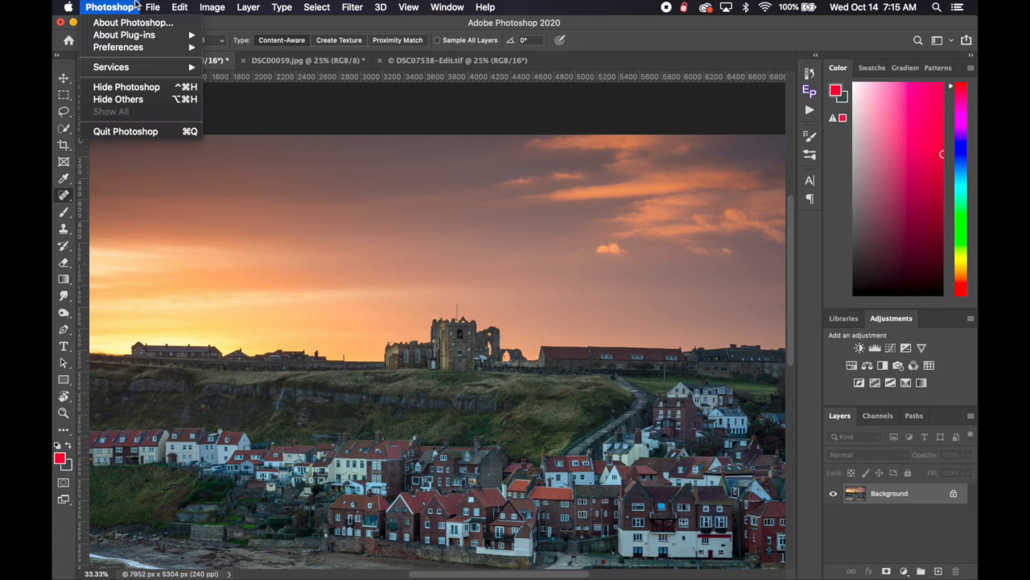
{"action": "mouse_move", "coordinate": [151, 6]}
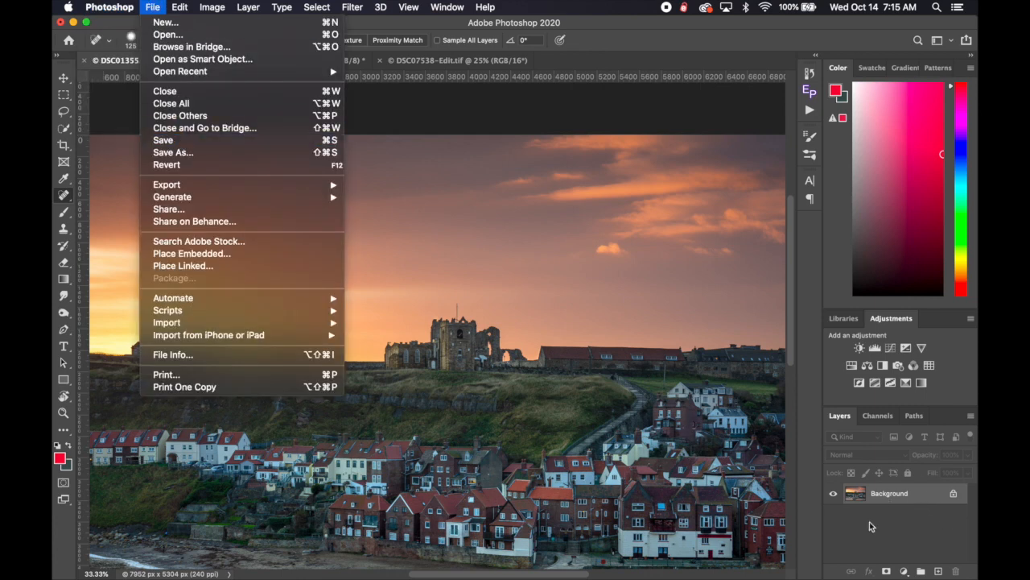
{"action": "left_click", "coordinate": [870, 547]}
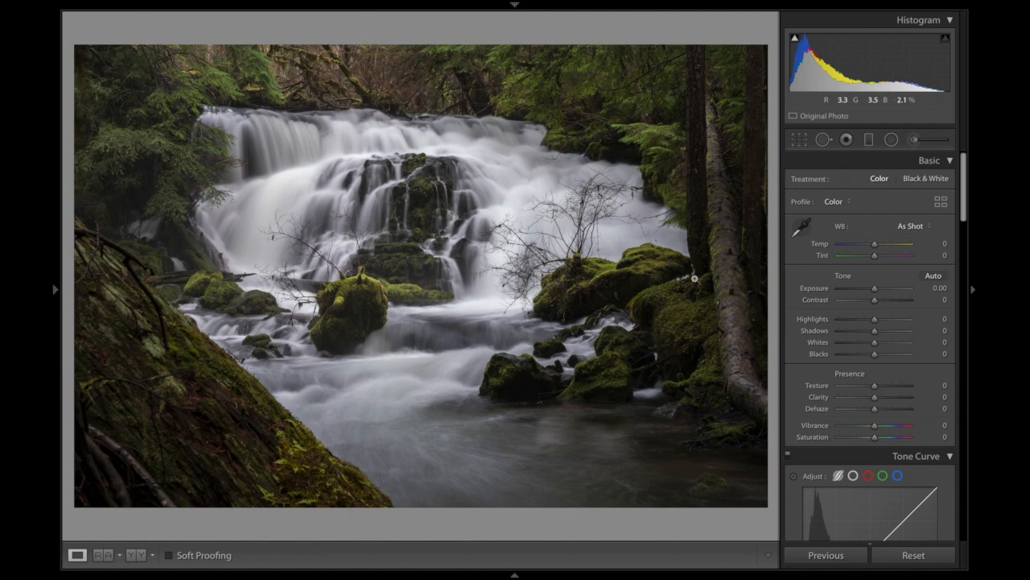
In Lightroom, paint the moss on the foreground log with a size 8 Adjustment Brush at Exposure 0.85, hide the edit pins and shrink the brush
{"action": "left_click", "coordinate": [914, 141]}
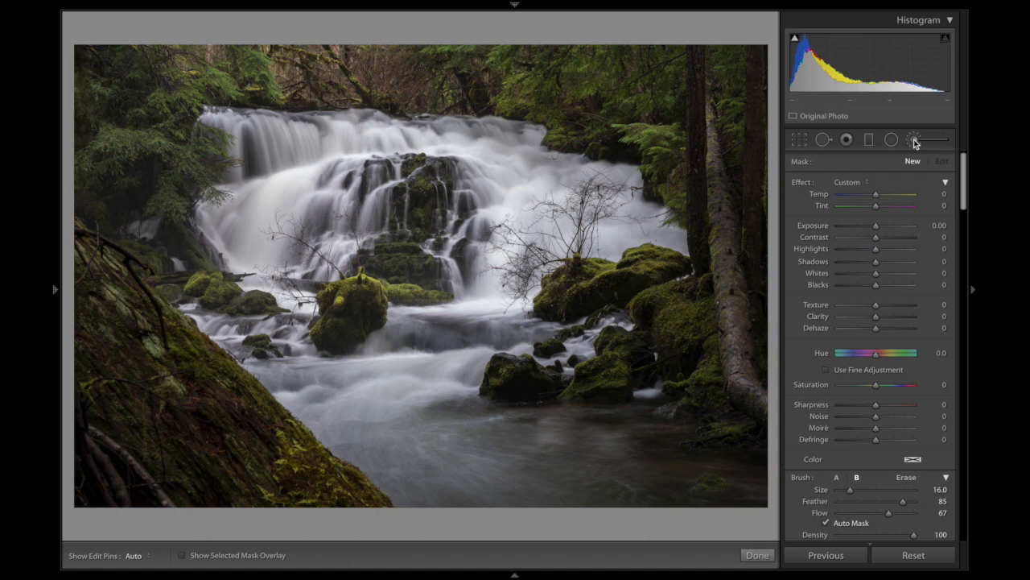
{"action": "scroll", "coordinate": [362, 287], "scroll_direction": "down", "scroll_amount": 4}
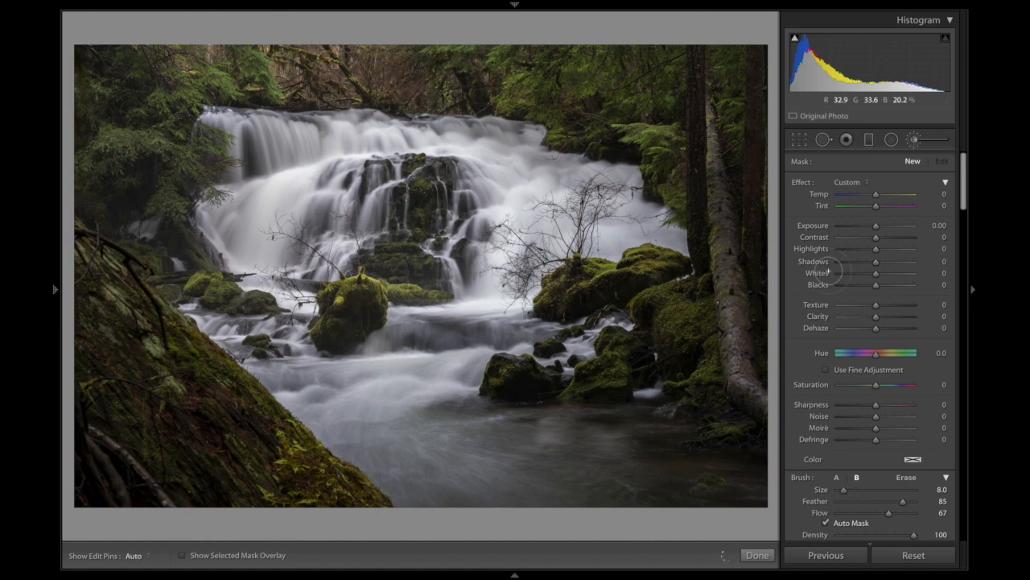
{"action": "left_click_drag", "start_coordinate": [876, 227], "coordinate": [886, 229]}
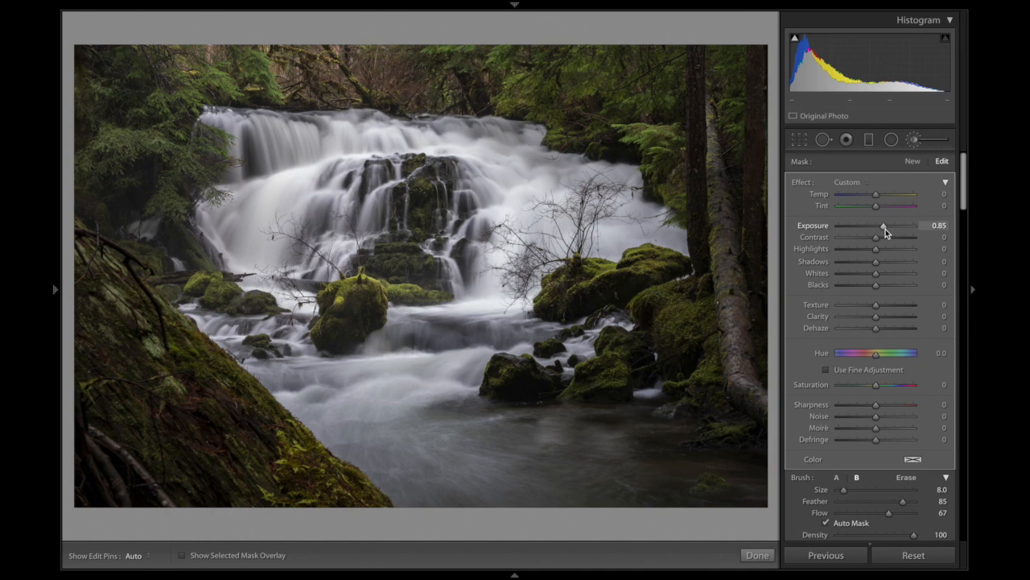
{"action": "key", "text": "h"}
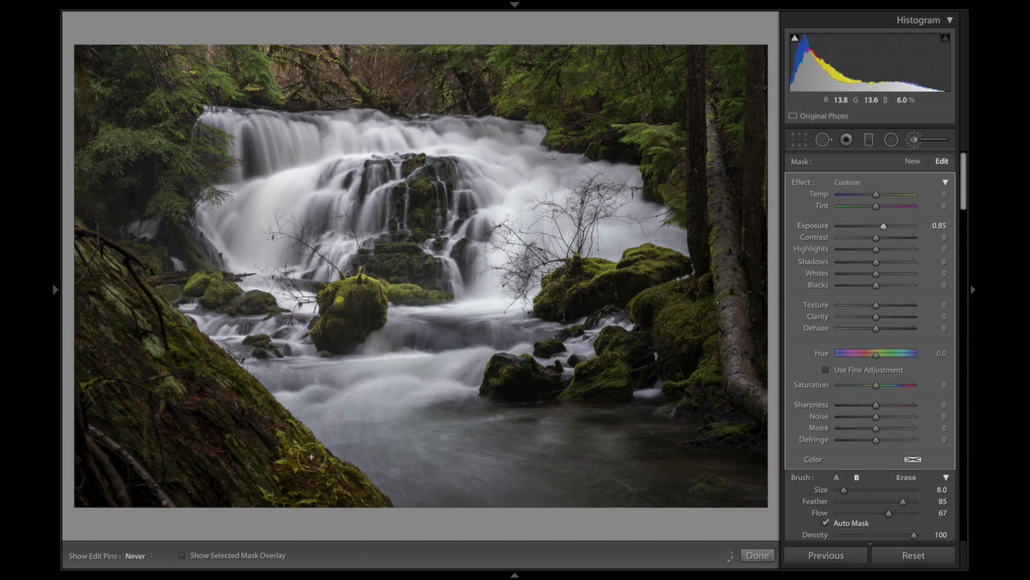
{"action": "left_click_drag", "start_coordinate": [279, 439], "coordinate": [299, 464]}
{"action": "key", "text": "bracketleft"}
{"action": "key", "text": "bracketleft"}
{"action": "key", "text": "bracketleft"}
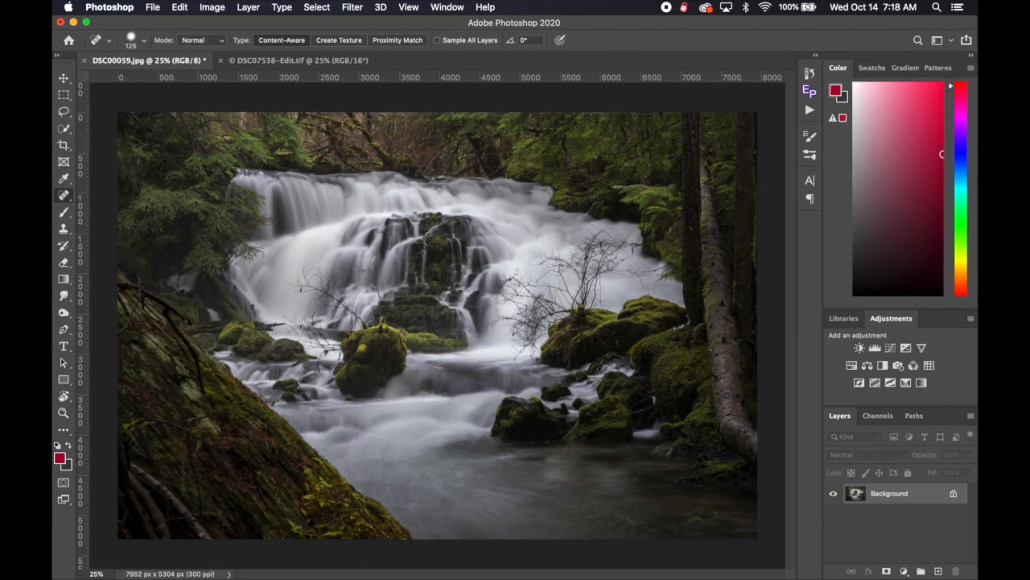
Duplicate the waterfall photo's background layer and set up the Dodge tool with the Midtones range and 8% exposure
{"action": "key", "text": "super+j"}
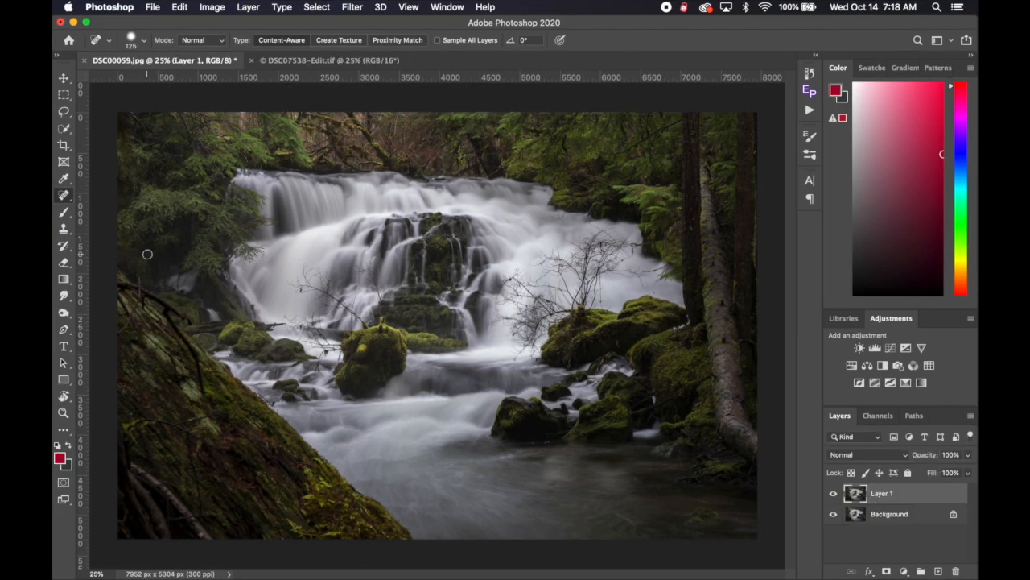
{"action": "left_click", "coordinate": [65, 314]}
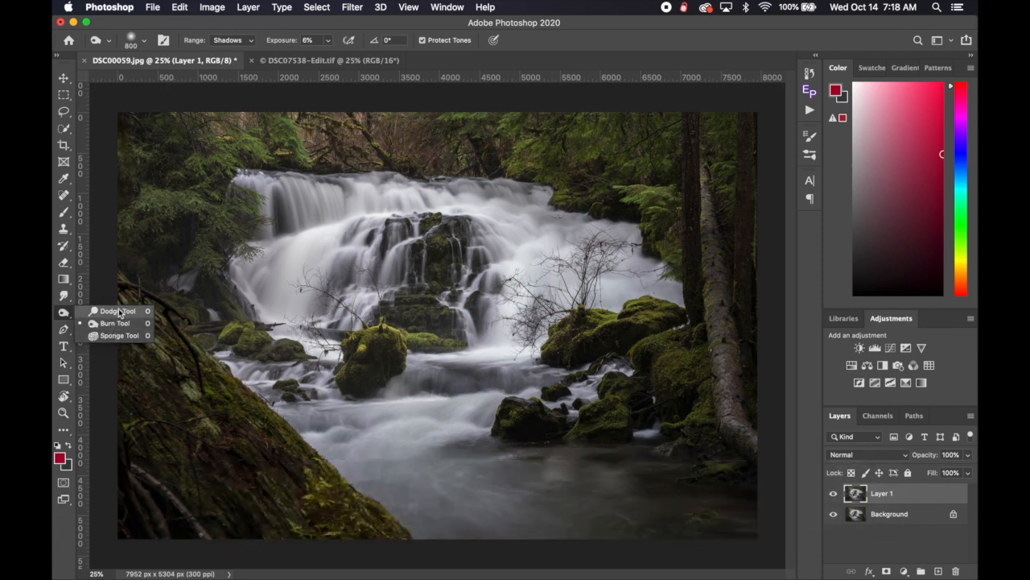
{"action": "left_click", "coordinate": [119, 312]}
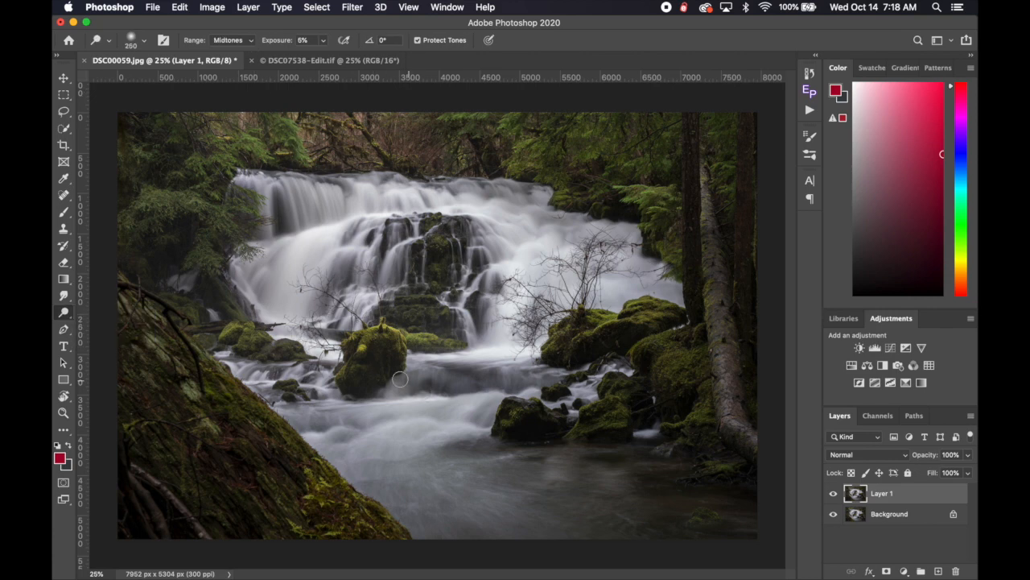
{"action": "left_click", "coordinate": [250, 42]}
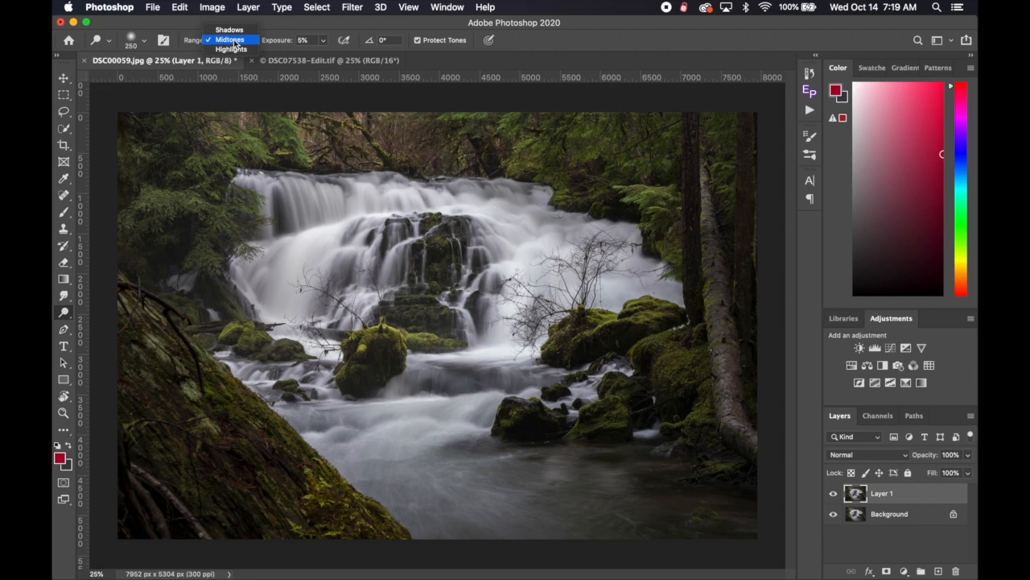
{"action": "left_click", "coordinate": [234, 39]}
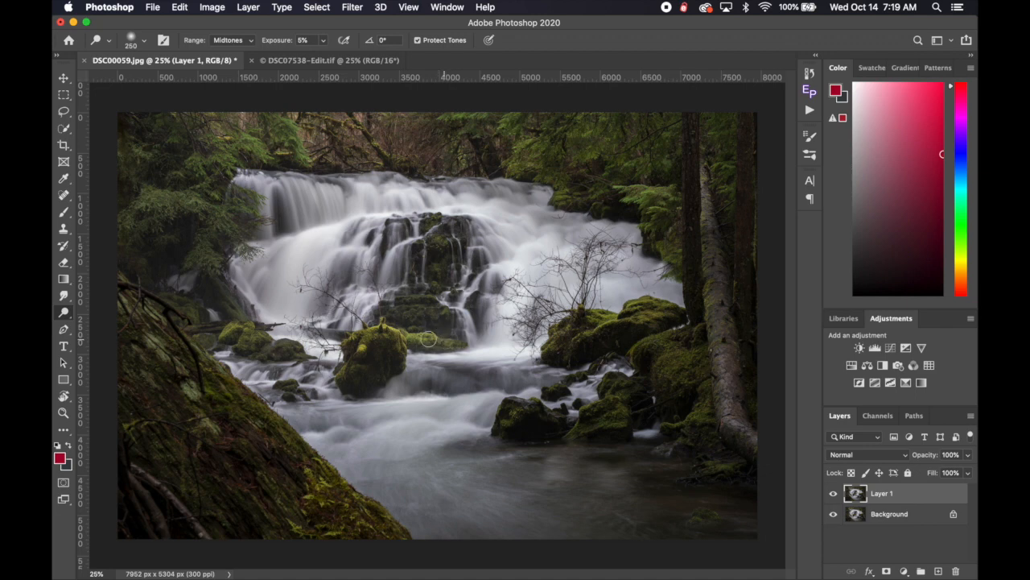
{"action": "left_click", "coordinate": [323, 38]}
{"action": "left_click_drag", "start_coordinate": [322, 60], "coordinate": [341, 57]}
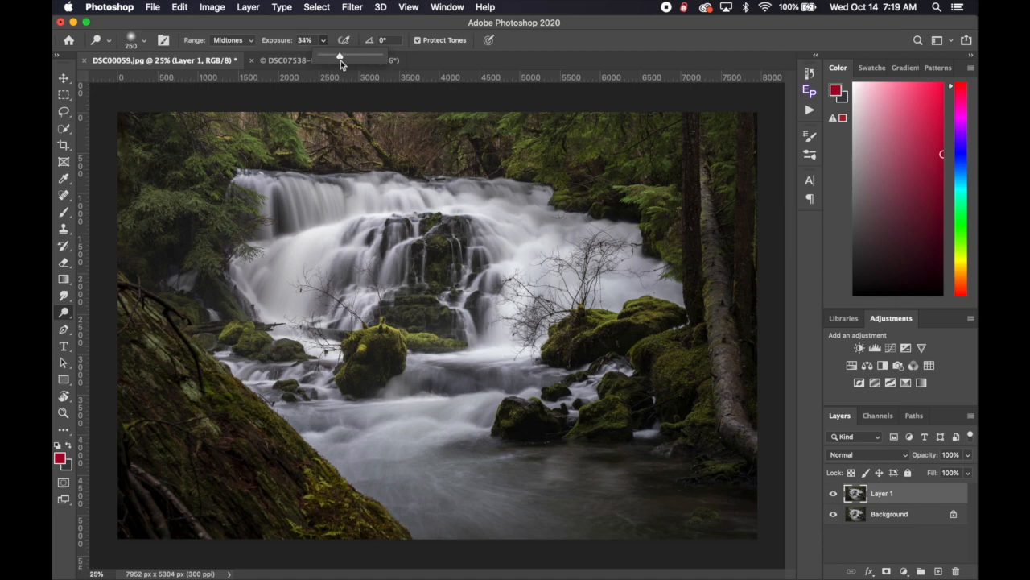
{"action": "mouse_move", "coordinate": [341, 60]}
{"action": "left_mouse_down"}
{"action": "mouse_move", "coordinate": [350, 59]}
{"action": "mouse_move", "coordinate": [323, 58]}
{"action": "left_mouse_up"}
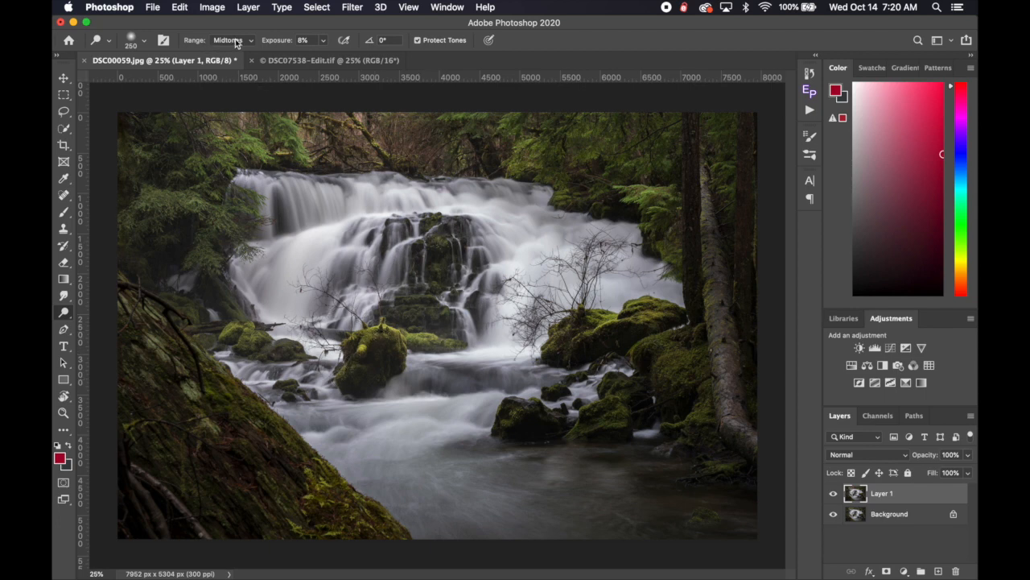
Switch to the Burn tool on the duplicate layer, keeping the Shadows range, and set its exposure to 5%
{"action": "right_click", "coordinate": [62, 313]}
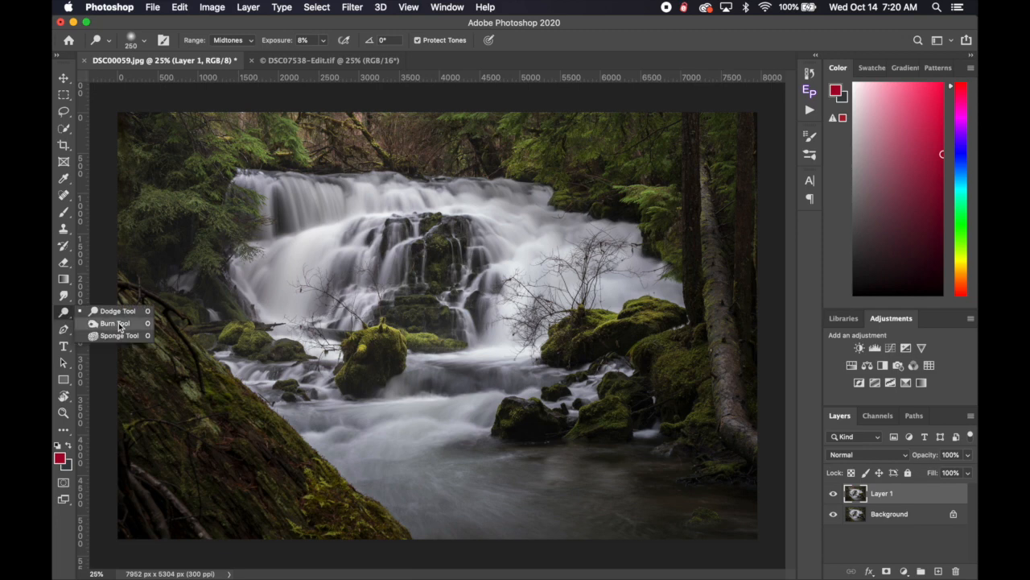
{"action": "left_click", "coordinate": [120, 323]}
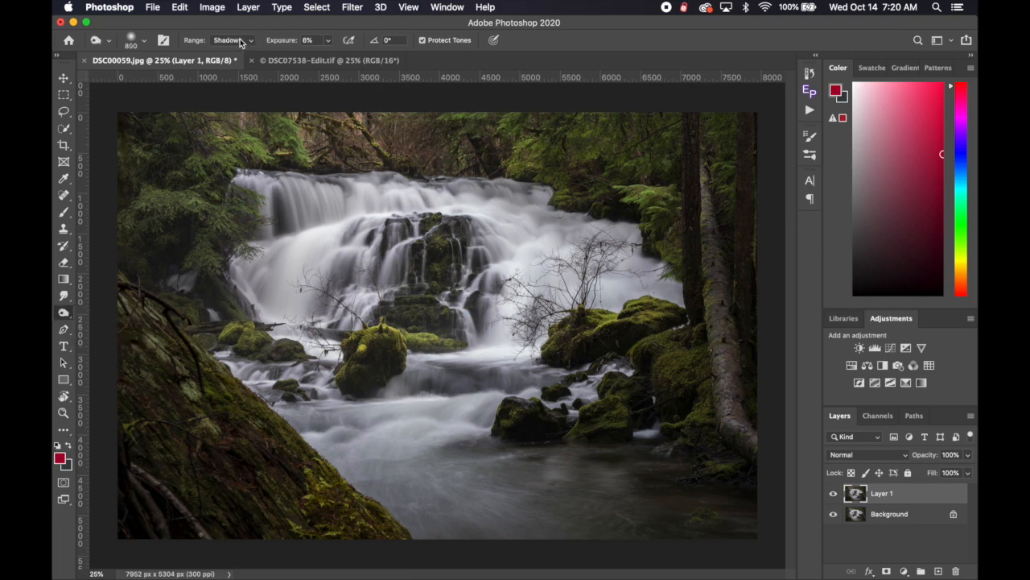
{"action": "left_click", "coordinate": [328, 40]}
{"action": "left_click_drag", "start_coordinate": [329, 59], "coordinate": [326, 61]}
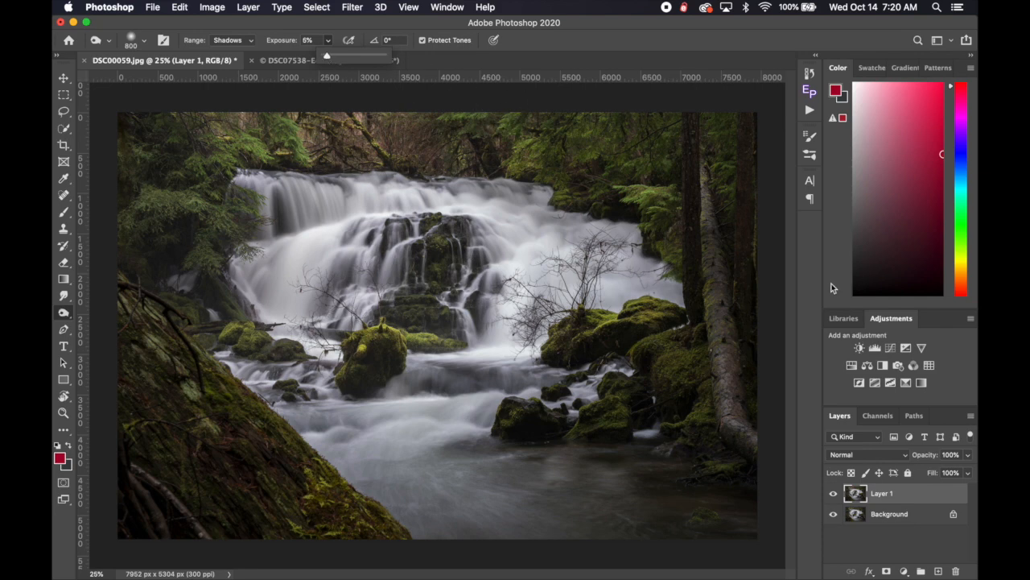
{"action": "left_click", "coordinate": [811, 286]}
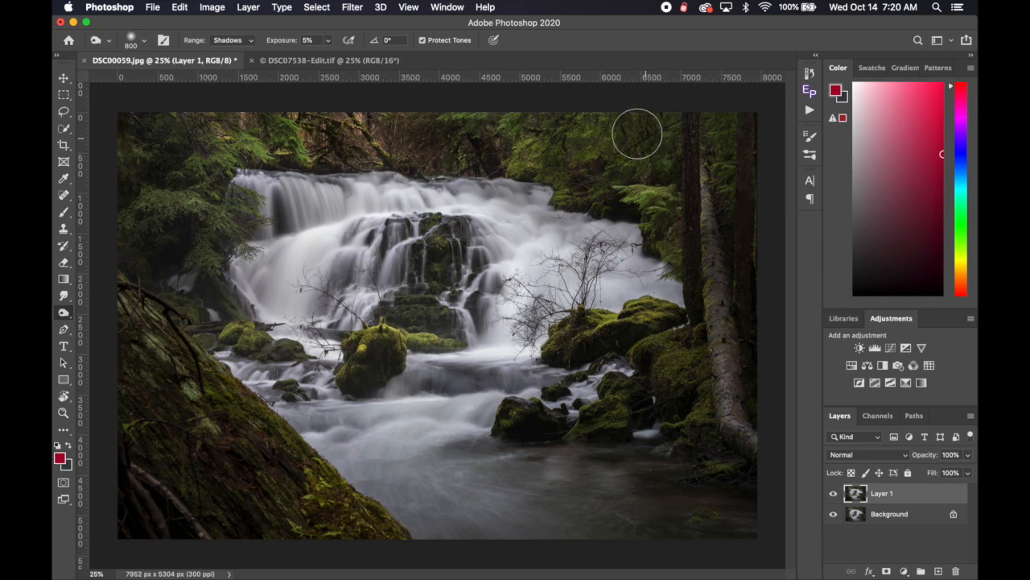
Switch to the Sponge tool in Saturate mode and set its flow to 10%
{"action": "right_click", "coordinate": [64, 312]}
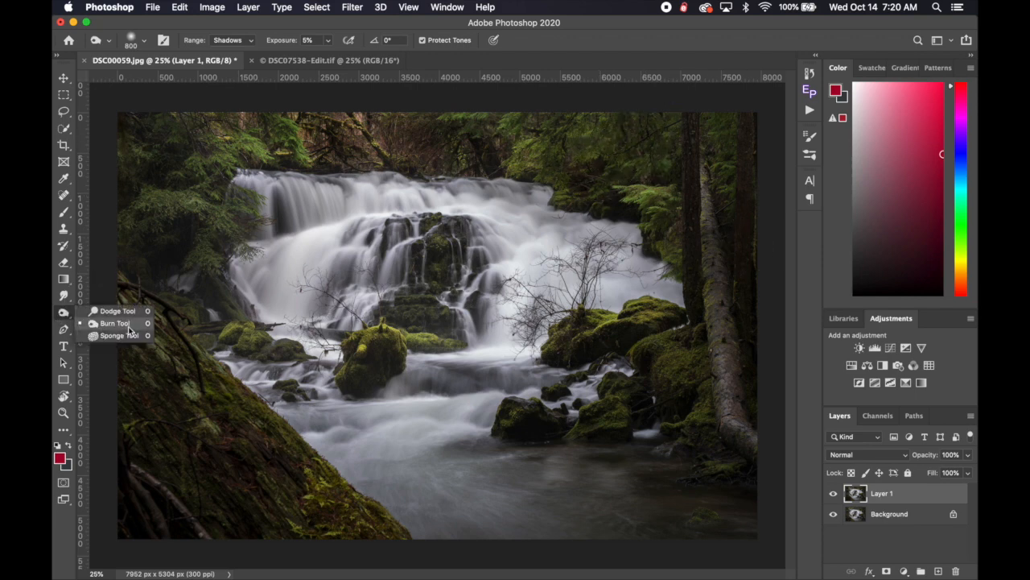
{"action": "left_click", "coordinate": [120, 340]}
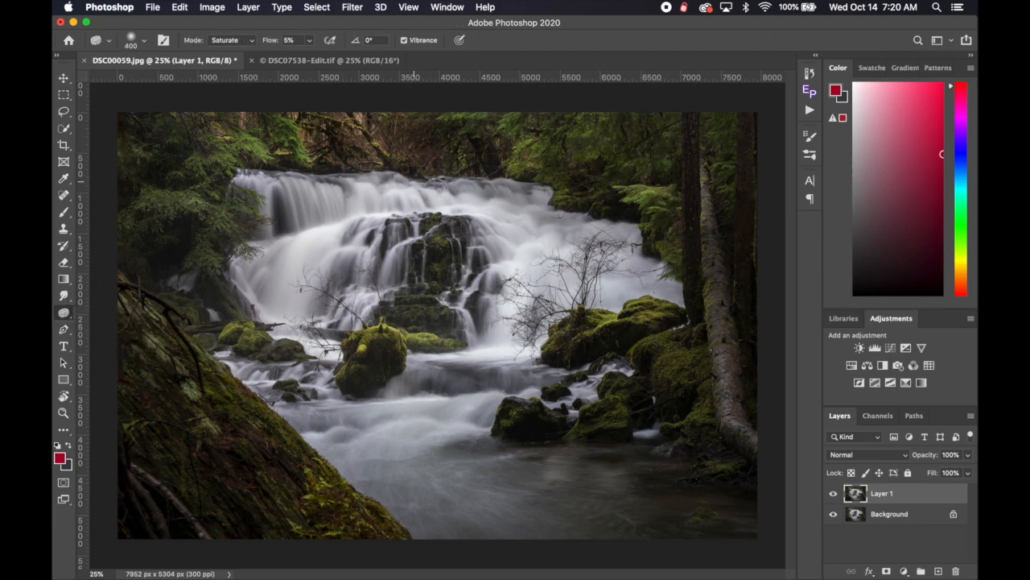
{"action": "left_click", "coordinate": [310, 40]}
{"action": "left_click_drag", "start_coordinate": [309, 55], "coordinate": [314, 55]}
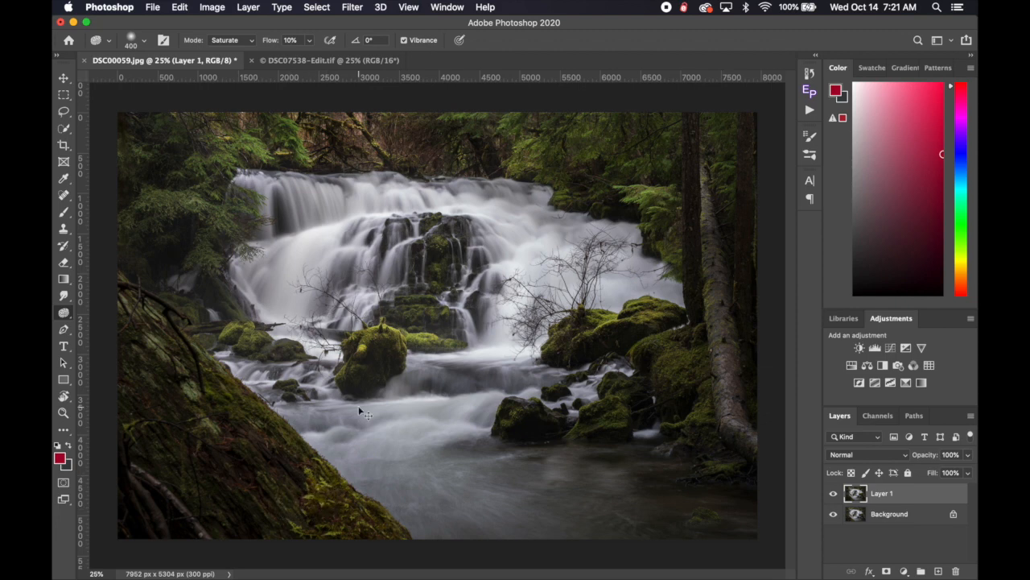
Set the Sponge tool to Desaturate with 18% flow and apply it to the mossy foreground log
{"action": "left_click", "coordinate": [248, 40]}
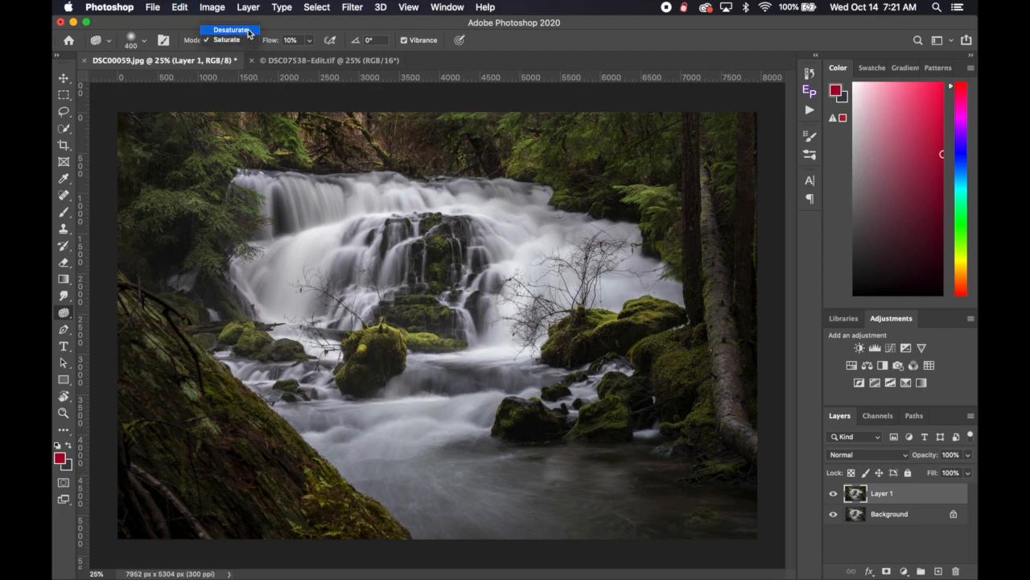
{"action": "left_click", "coordinate": [241, 30]}
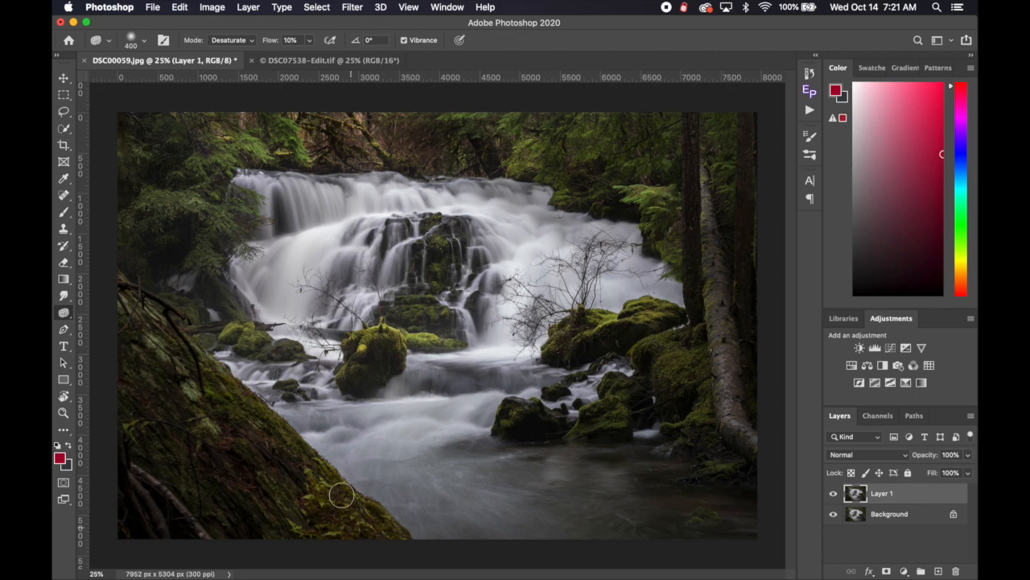
{"action": "left_click", "coordinate": [309, 40]}
{"action": "left_click_drag", "start_coordinate": [310, 60], "coordinate": [316, 58]}
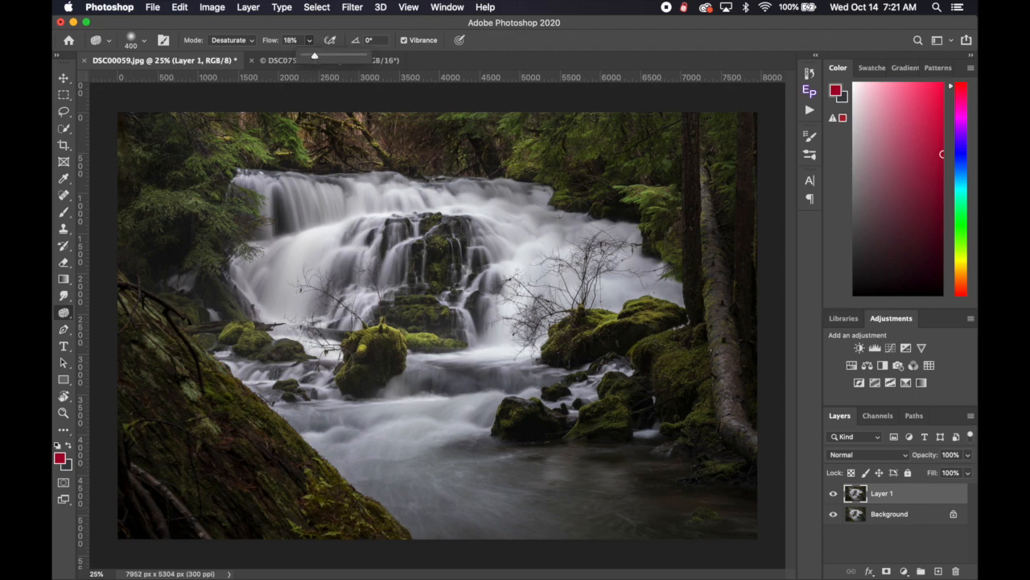
{"action": "left_click", "coordinate": [305, 480]}
Compare the waterfall photo before and after the retouching by hiding and showing Layer 1
{"action": "left_click", "coordinate": [834, 494]}
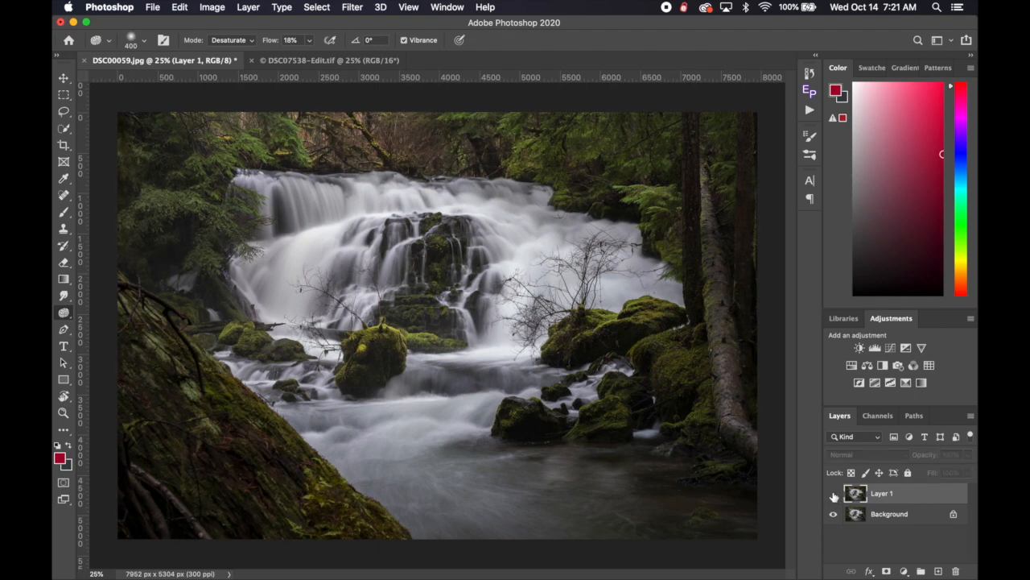
{"action": "left_click", "coordinate": [834, 495]}
{"action": "left_click", "coordinate": [833, 494]}
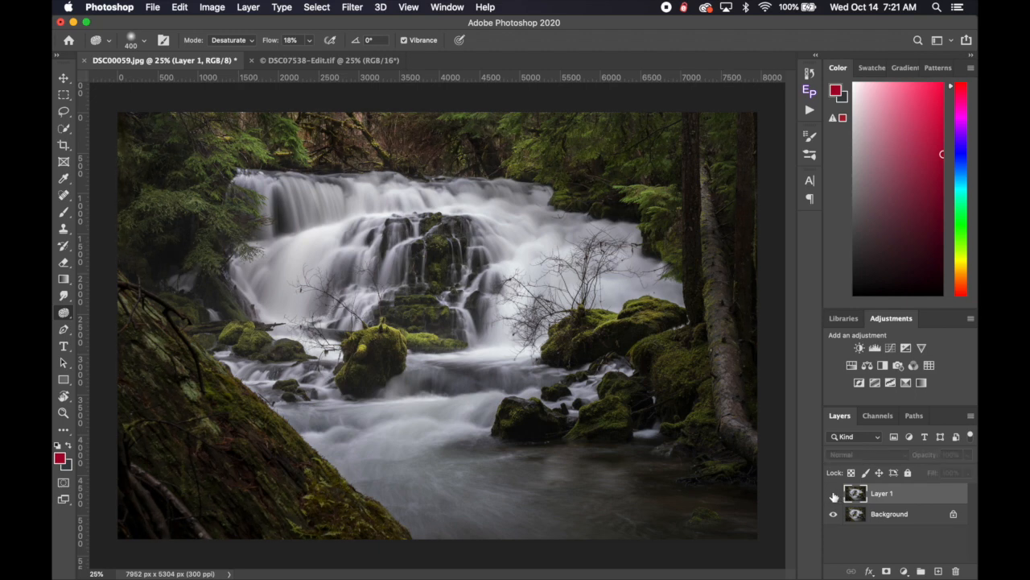
{"action": "left_click", "coordinate": [834, 494]}
{"action": "left_click", "coordinate": [834, 494]}
{"action": "left_click", "coordinate": [834, 494]}
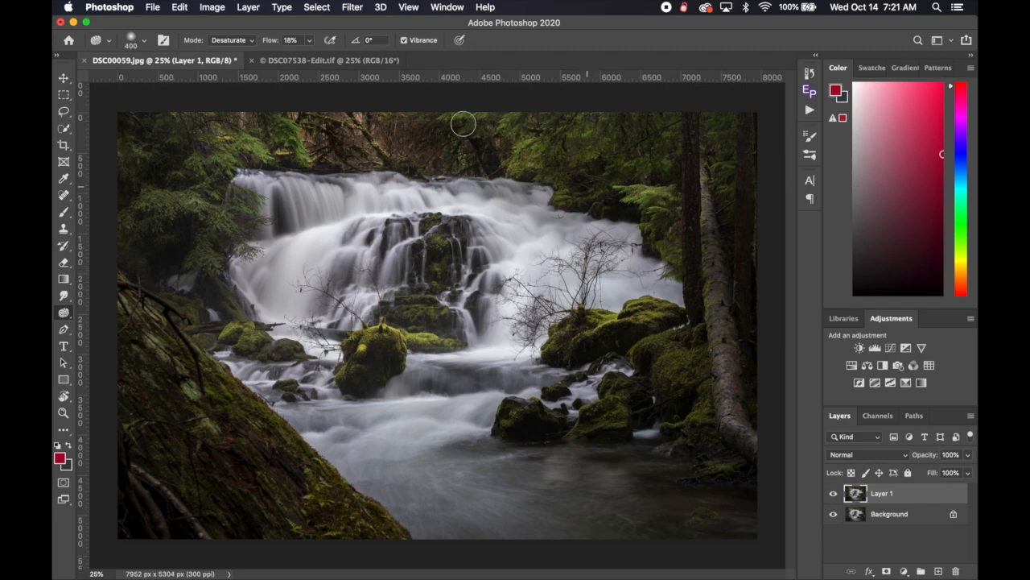
Flatten the waterfall image and close DSC00059.jpg
{"action": "right_click", "coordinate": [883, 495]}
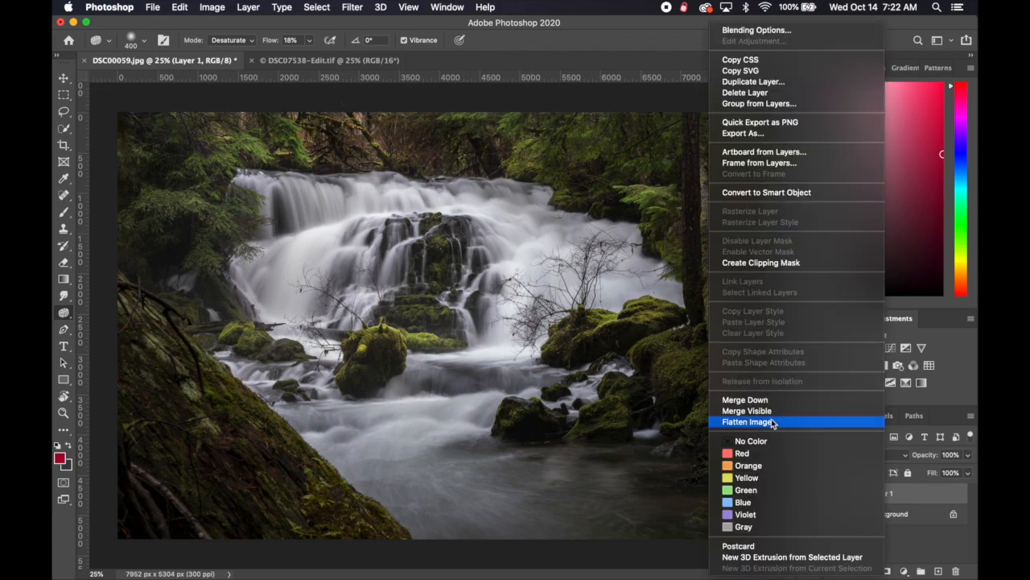
{"action": "left_click", "coordinate": [768, 421]}
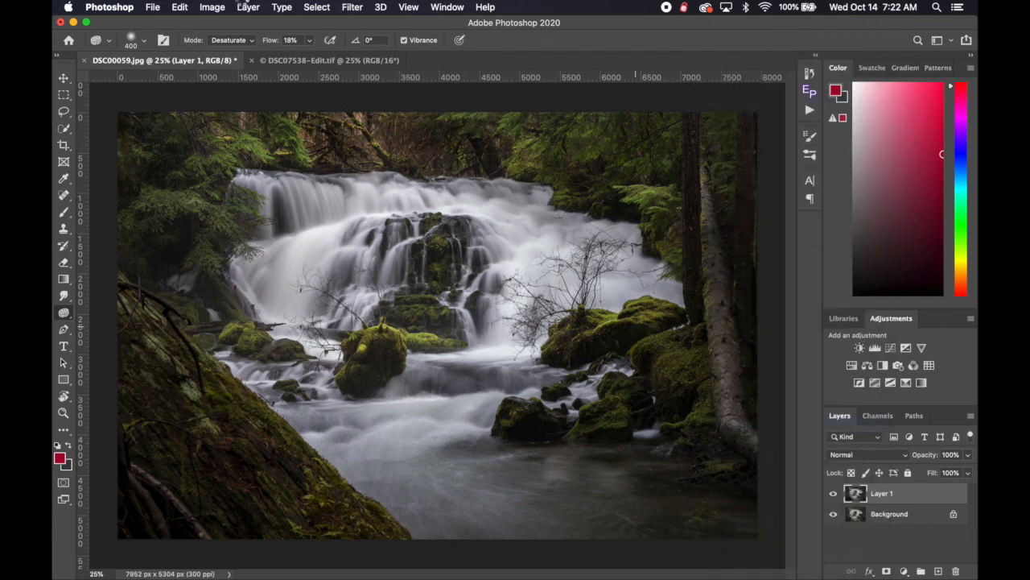
{"action": "left_click", "coordinate": [152, 7]}
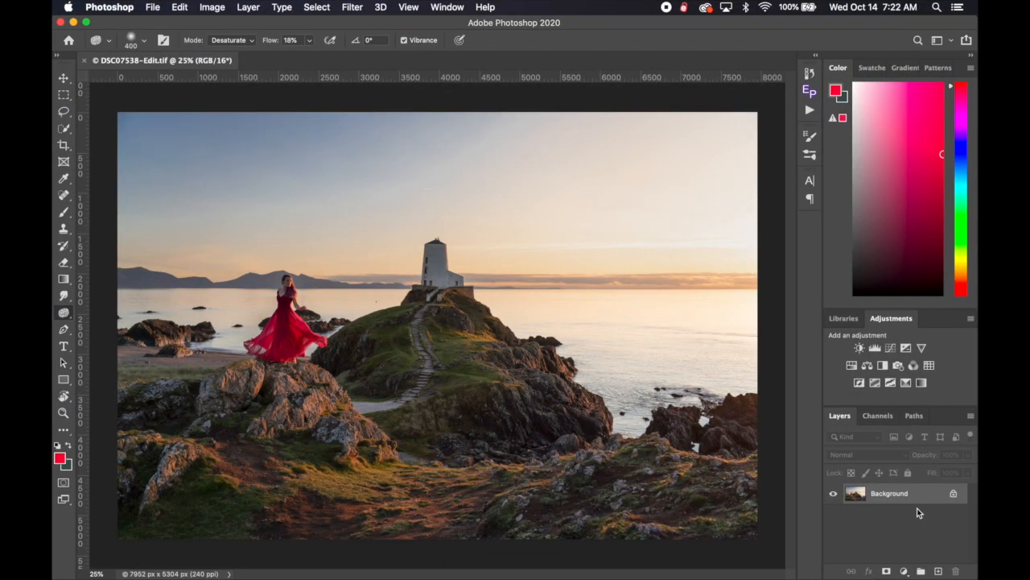
Duplicate the lighthouse photo's background layer and dodge the foreground grass with a 1000-pixel Dodge brush, Midtones range at 8% exposure
{"action": "key", "text": "super+j"}
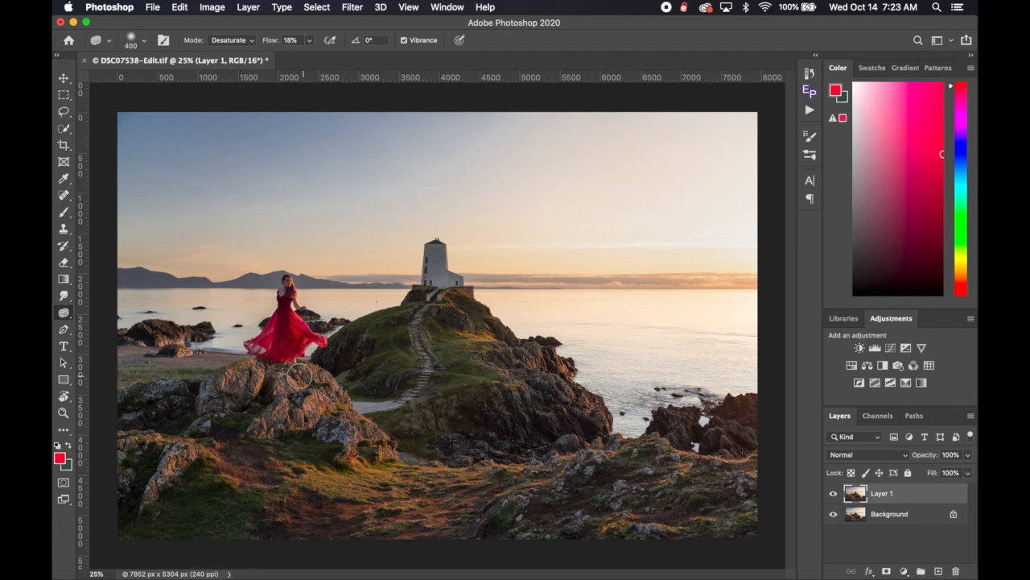
{"action": "left_click", "coordinate": [63, 314]}
{"action": "left_click", "coordinate": [100, 311]}
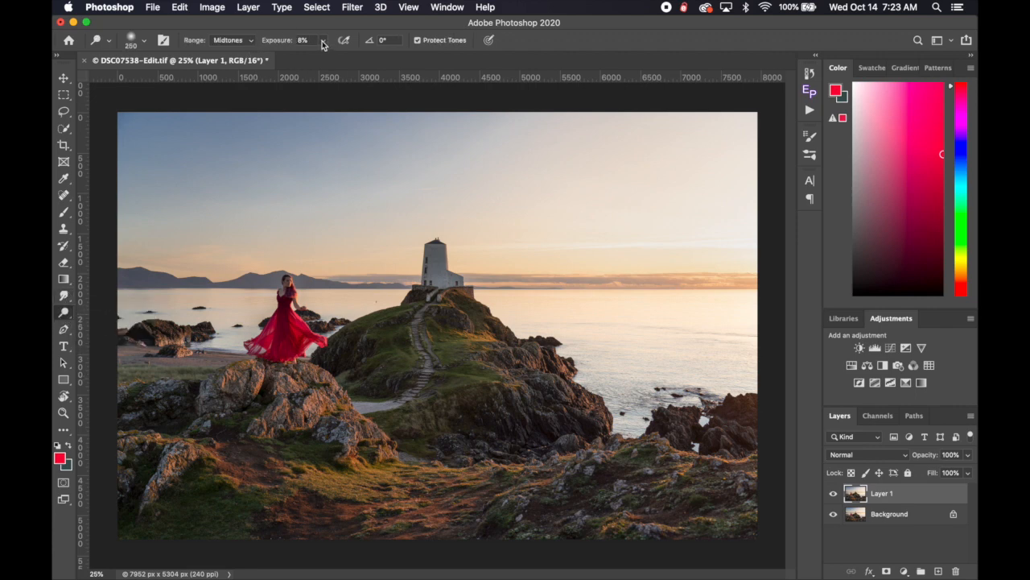
{"action": "key", "text": "bracketright"}
{"action": "key", "text": "bracketright"}
{"action": "key", "text": "bracketright"}
{"action": "key", "text": "bracketright"}
{"action": "key", "text": "bracketright"}
{"action": "key", "text": "bracketright"}
{"action": "key", "text": "bracketright"}
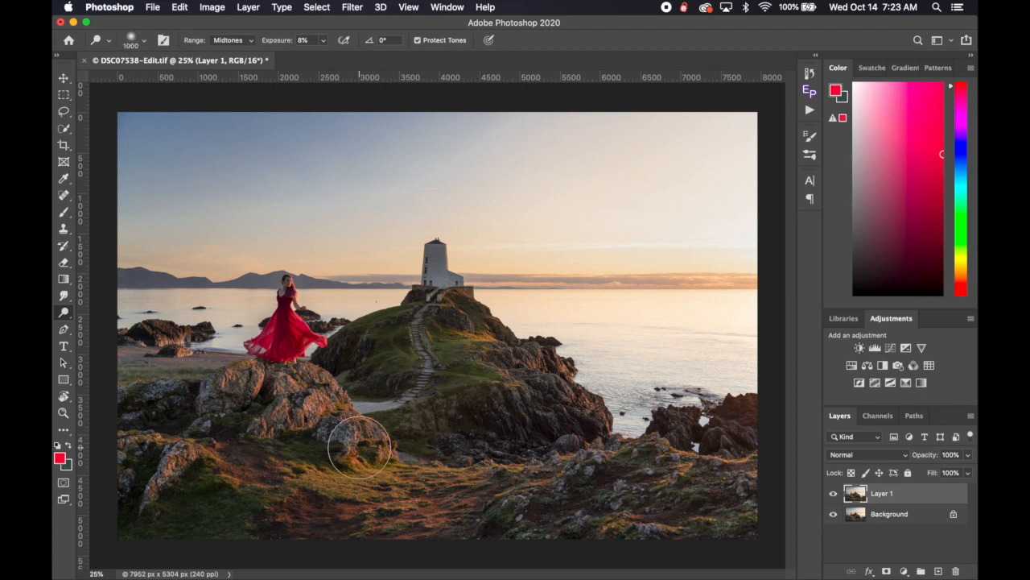
{"action": "mouse_move", "coordinate": [395, 481]}
{"action": "left_mouse_down"}
{"action": "mouse_move", "coordinate": [367, 482]}
{"action": "mouse_move", "coordinate": [365, 492]}
{"action": "mouse_move", "coordinate": [281, 492]}
{"action": "mouse_move", "coordinate": [429, 478]}
{"action": "mouse_move", "coordinate": [371, 478]}
{"action": "mouse_move", "coordinate": [271, 506]}
{"action": "mouse_move", "coordinate": [435, 485]}
{"action": "mouse_move", "coordinate": [287, 496]}
{"action": "left_mouse_up"}
Reduce the Dodge brush to 600 pixels and dodge the grassy hillside beside the path to the lighthouse
{"action": "key", "text": "bracketleft"}
{"action": "key", "text": "bracketleft"}
{"action": "key", "text": "bracketleft"}
{"action": "key", "text": "bracketleft"}
{"action": "mouse_move", "coordinate": [486, 363]}
{"action": "left_mouse_down"}
{"action": "mouse_move", "coordinate": [491, 341]}
{"action": "mouse_move", "coordinate": [448, 335]}
{"action": "left_mouse_up"}
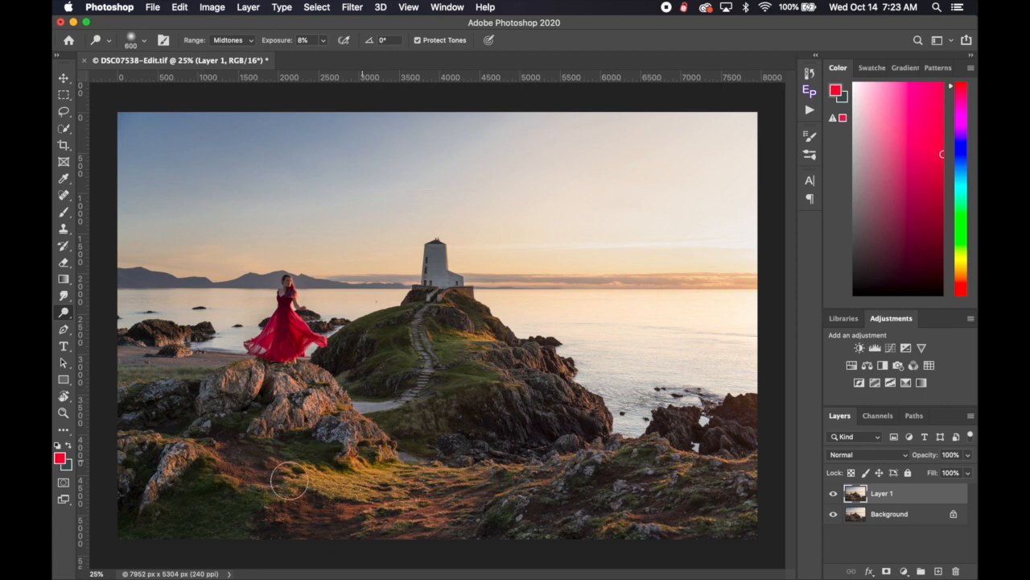
Dodge the rocks beneath the woman in the red dress using the Highlights range at 3% exposure
{"action": "left_click", "coordinate": [230, 40]}
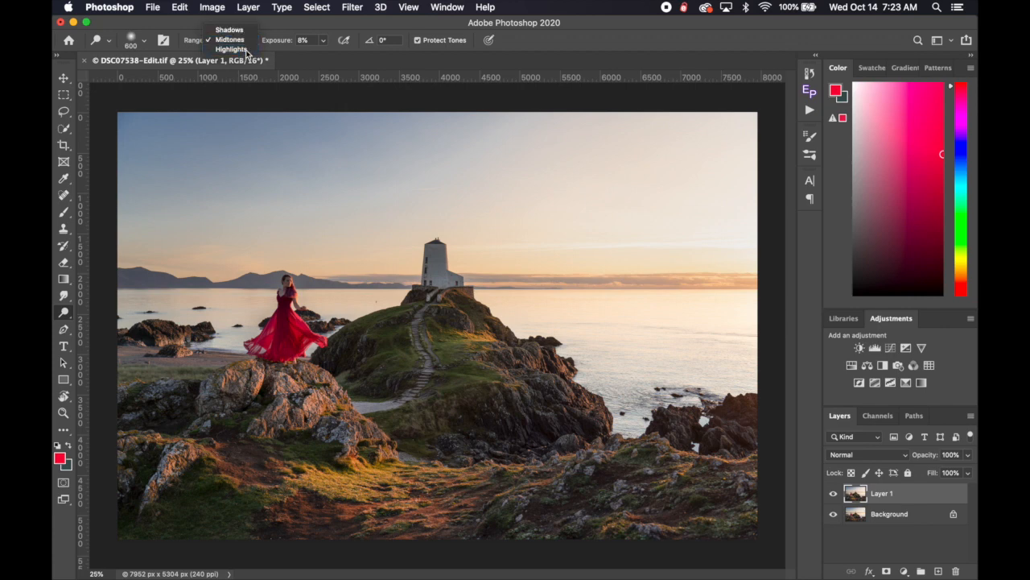
{"action": "left_click", "coordinate": [232, 53]}
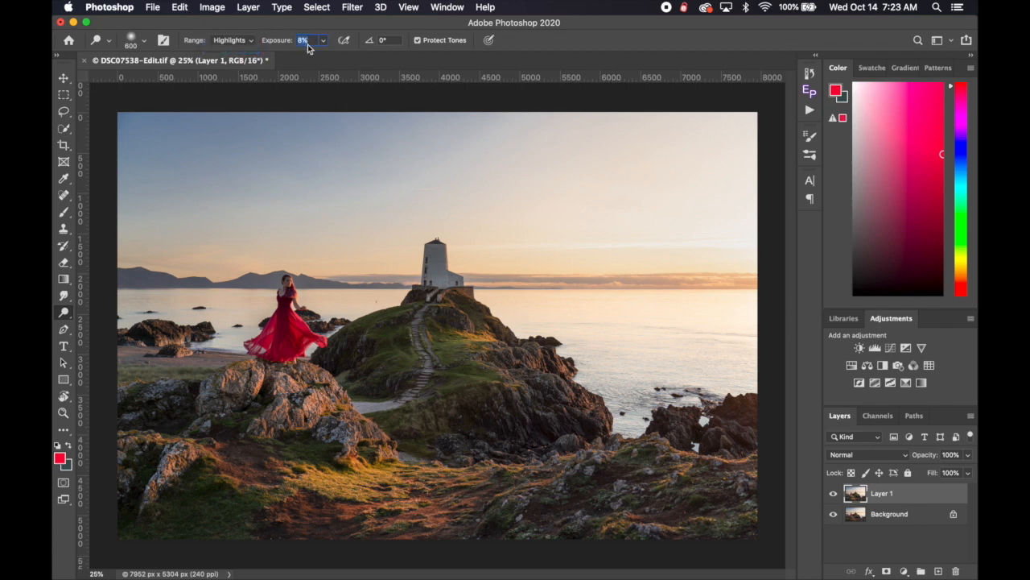
{"action": "type", "text": "3%"}
{"action": "left_click_drag", "start_coordinate": [245, 384], "coordinate": [277, 382]}
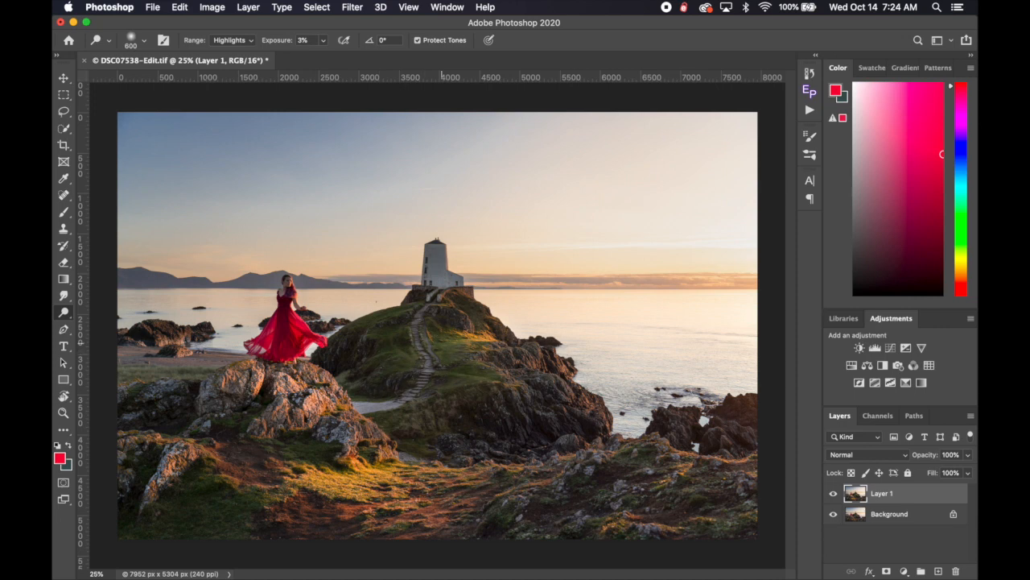
Compare Layer 1 with the original photo, and switch to the Burn tool with the Shadows range at 5% exposure
{"action": "left_click", "coordinate": [837, 494]}
{"action": "left_click", "coordinate": [59, 320]}
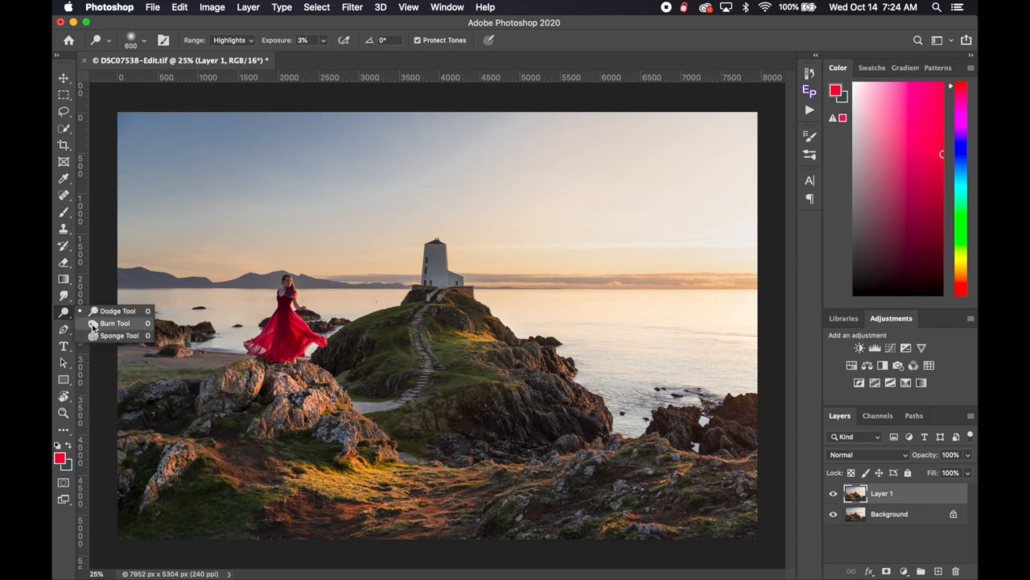
{"action": "left_click", "coordinate": [89, 324]}
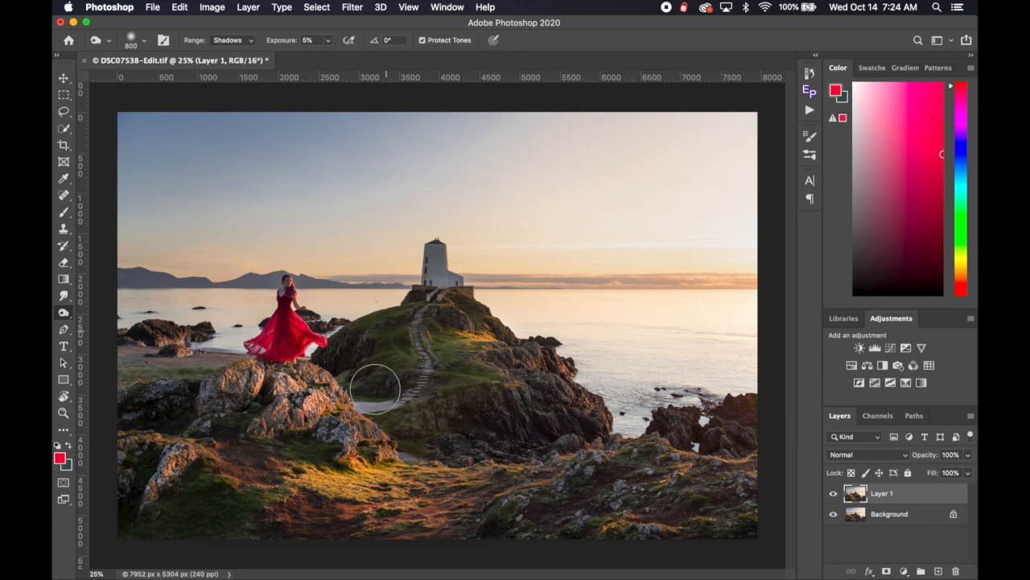
Return to the Dodge tool with the Midtones range and 8% exposure for work on the foreground grass
{"action": "right_click", "coordinate": [66, 314]}
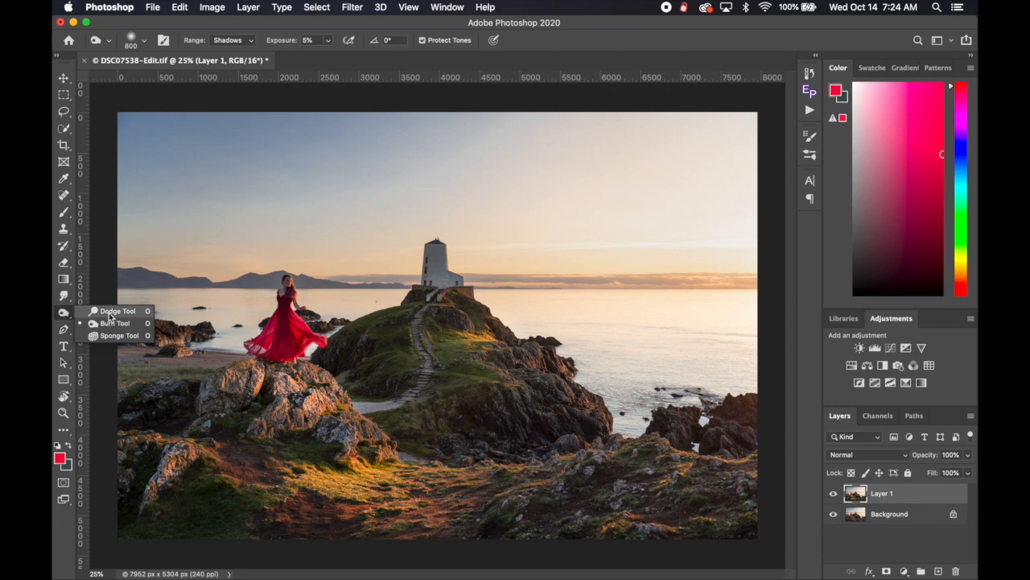
{"action": "left_click", "coordinate": [113, 311]}
{"action": "left_click", "coordinate": [249, 40]}
{"action": "left_click", "coordinate": [230, 30]}
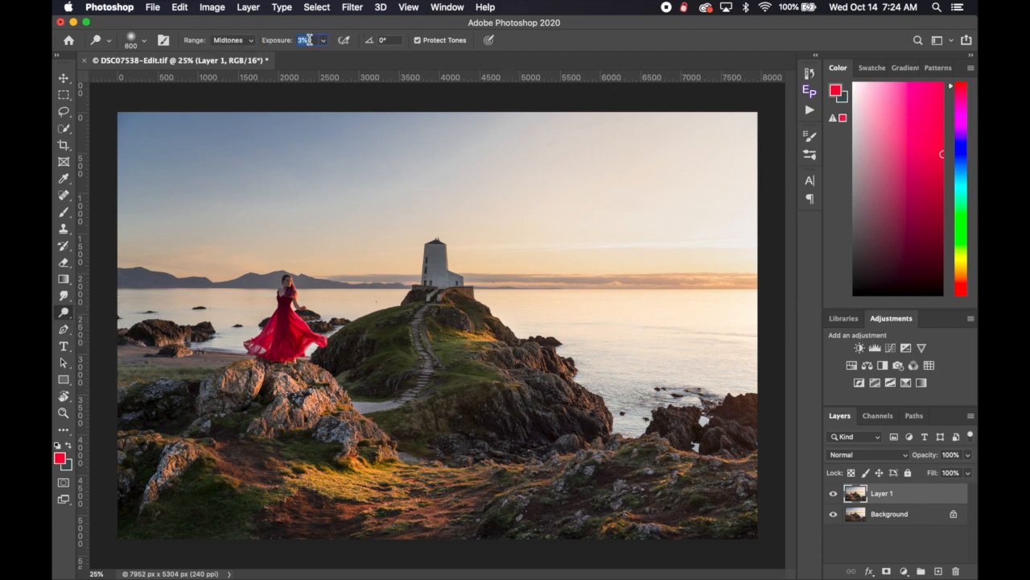
{"action": "key", "text": "Return"}
{"action": "mouse_move", "coordinate": [480, 563]}
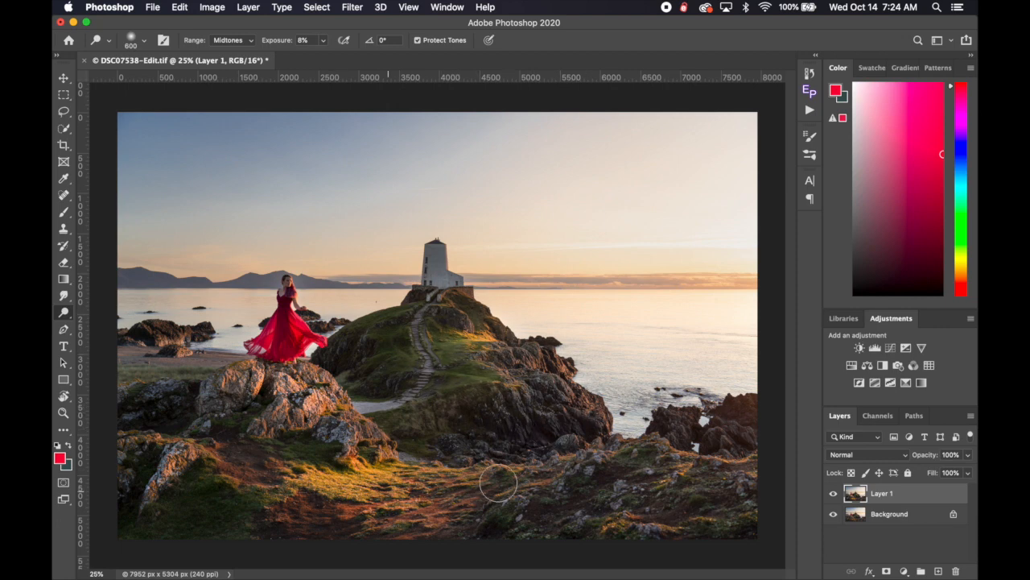
Compare Layer 1 with the original photo, and set up the Burn tool with its tonal range and a smaller brush
{"action": "left_click", "coordinate": [834, 494]}
{"action": "left_click", "coordinate": [834, 493]}
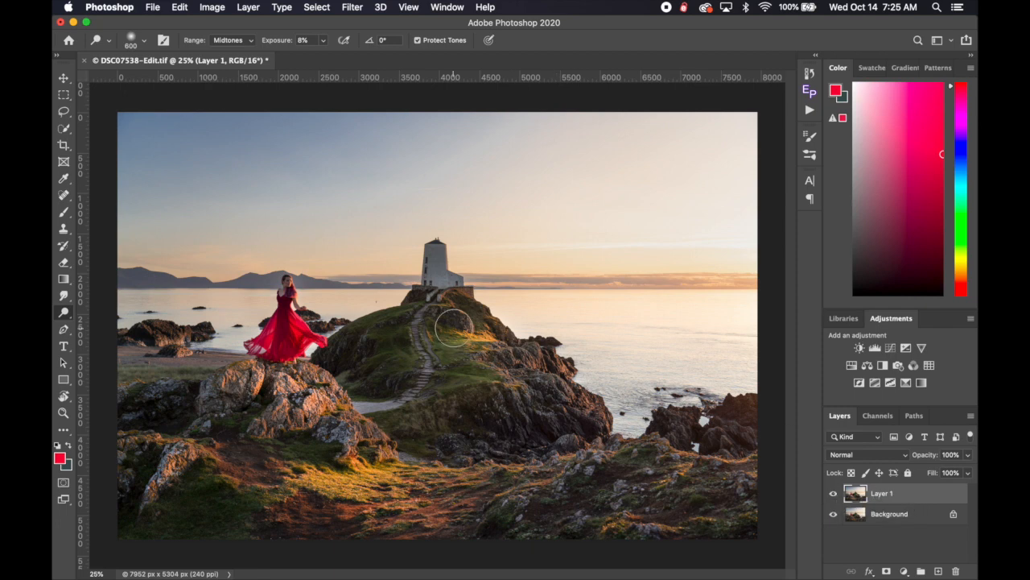
{"action": "right_click", "coordinate": [66, 313]}
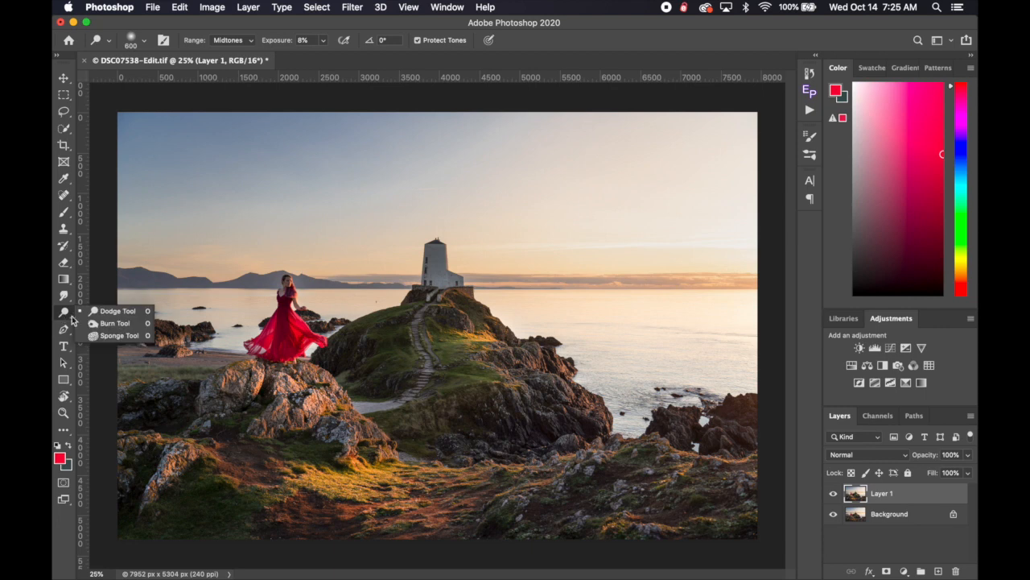
{"action": "left_click", "coordinate": [109, 322]}
{"action": "left_click", "coordinate": [245, 41]}
{"action": "left_click", "coordinate": [231, 59]}
{"action": "key", "text": "bracketleft"}
{"action": "key", "text": "bracketleft"}
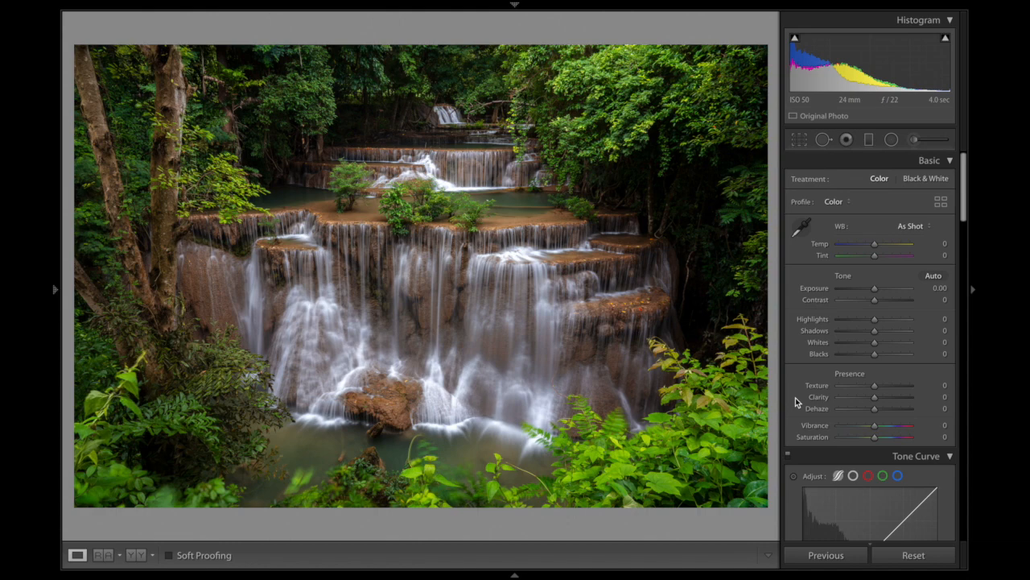
Set the waterfall photo's Vertical transform to +100 and enable Constrain Crop
{"action": "left_click", "coordinate": [961, 343]}
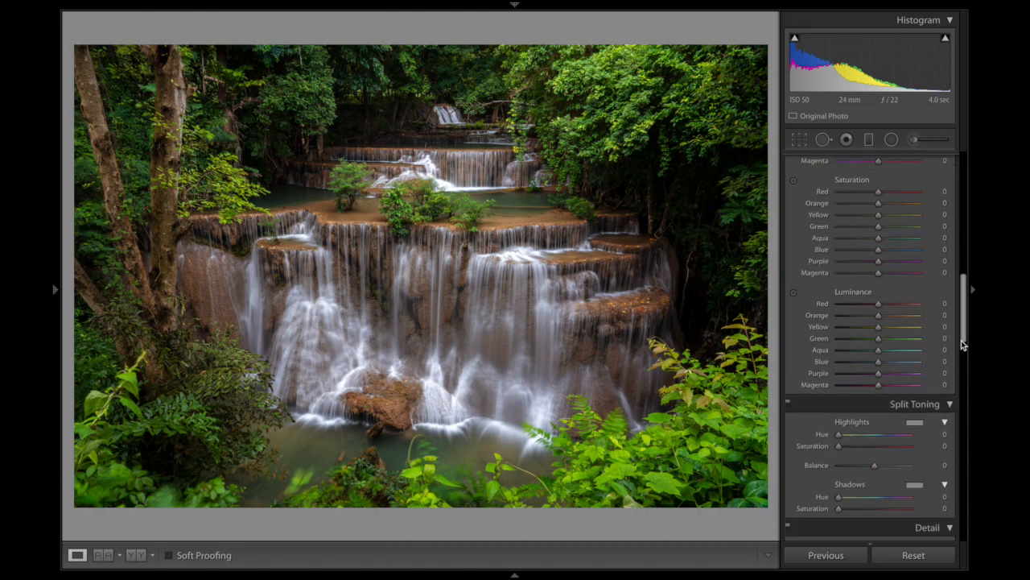
{"action": "scroll", "coordinate": [961, 343], "scroll_direction": "down", "scroll_amount": 10}
{"action": "scroll", "coordinate": [961, 343], "scroll_direction": "up", "scroll_amount": 5}
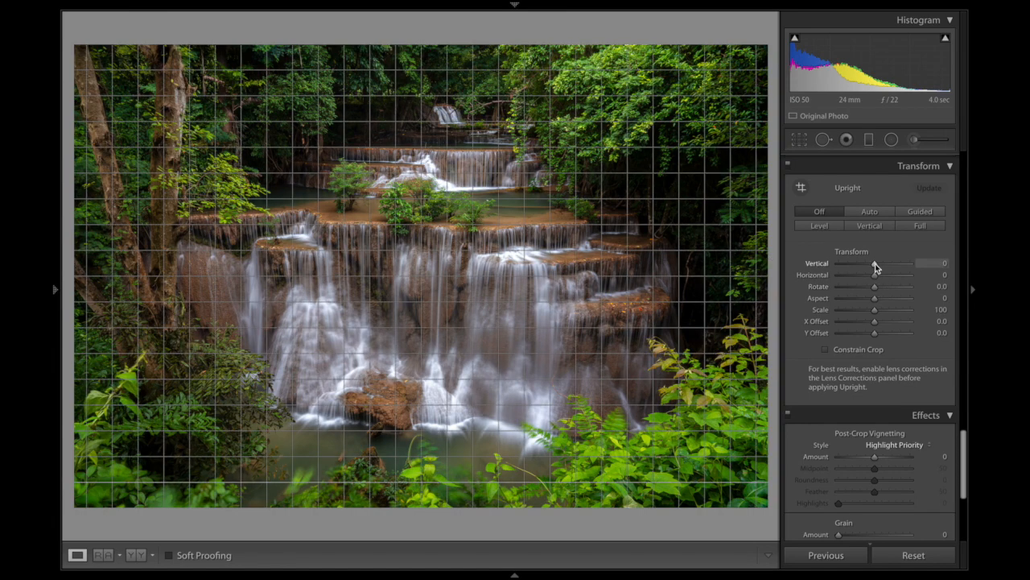
{"action": "left_click_drag", "start_coordinate": [876, 267], "coordinate": [922, 267]}
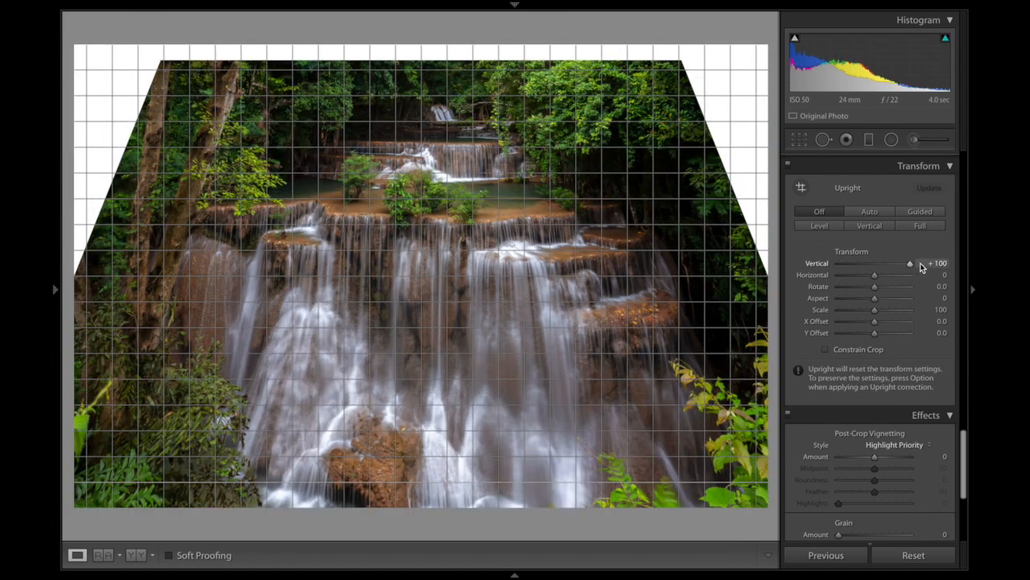
{"action": "left_click", "coordinate": [858, 350]}
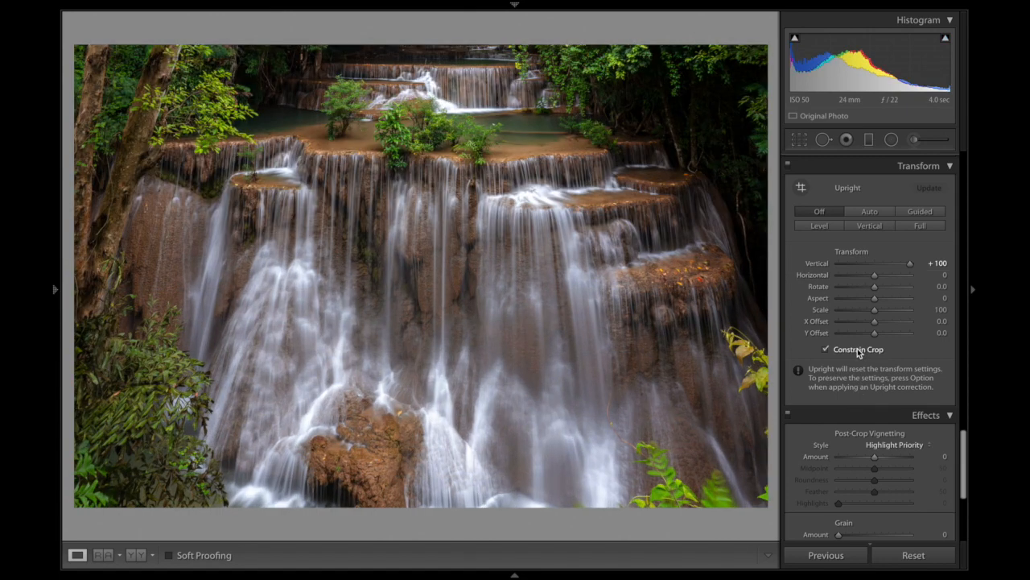
Try a transform rotation of -5 on the waterfall photo, undo it, and reset all develop settings
{"action": "left_click_drag", "start_coordinate": [875, 276], "coordinate": [875, 277]}
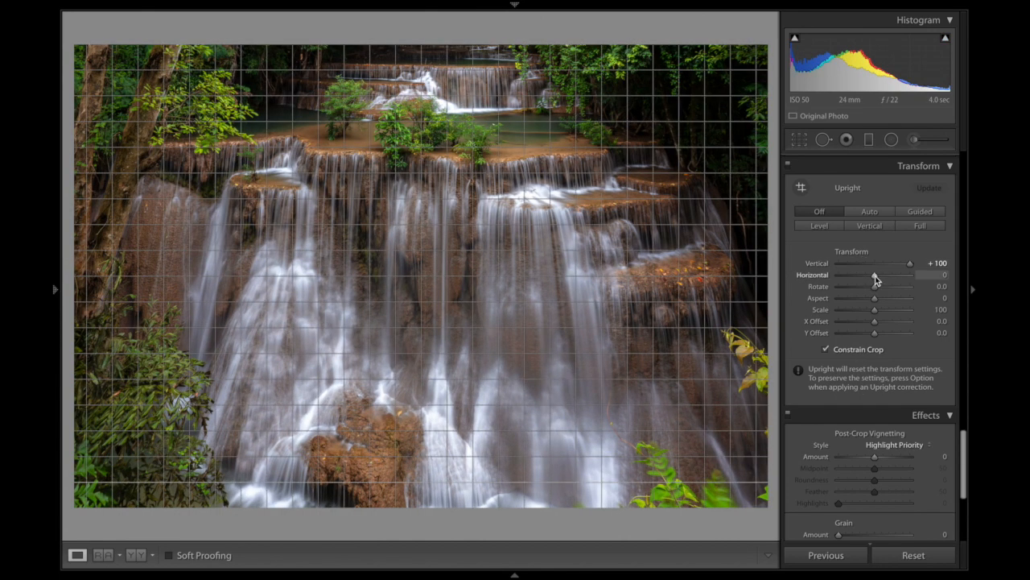
{"action": "left_click_drag", "start_coordinate": [895, 288], "coordinate": [858, 288]}
{"action": "key", "text": "super+z"}
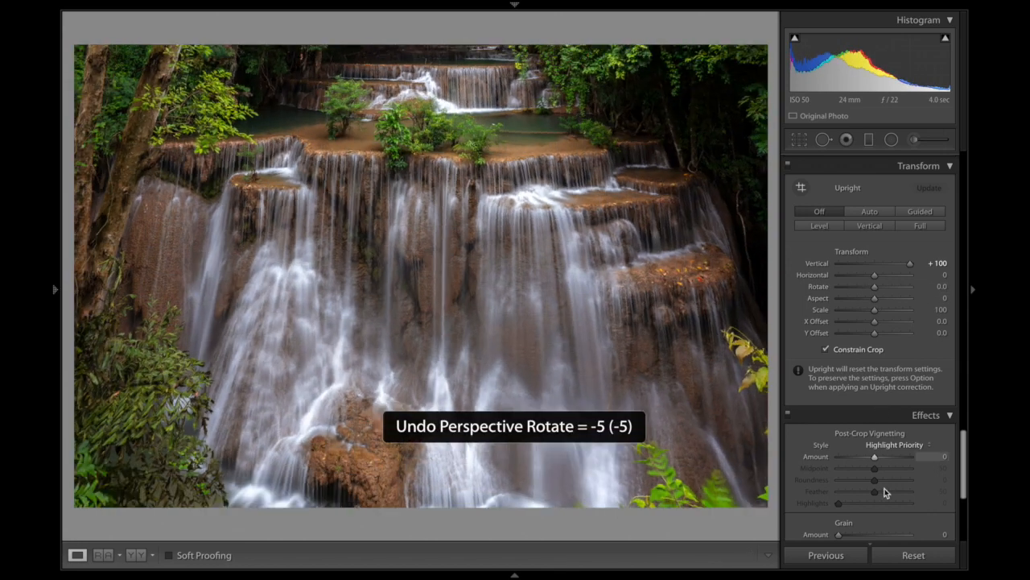
{"action": "left_click", "coordinate": [905, 555]}
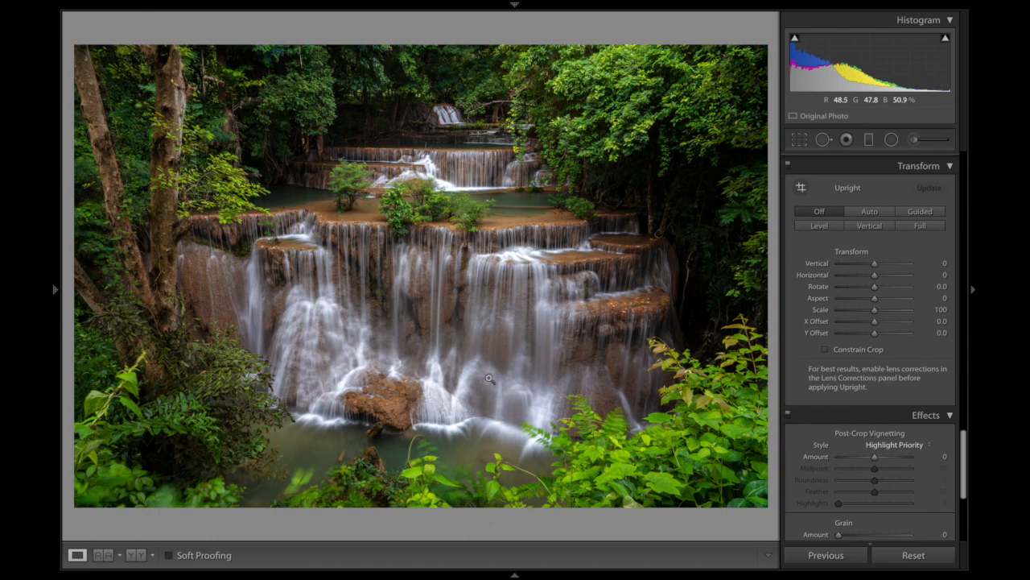
Send the waterfall photo from Lightroom to Adobe Photoshop 2020 for editing
{"action": "right_click", "coordinate": [476, 259]}
{"action": "mouse_move", "coordinate": [530, 302]}
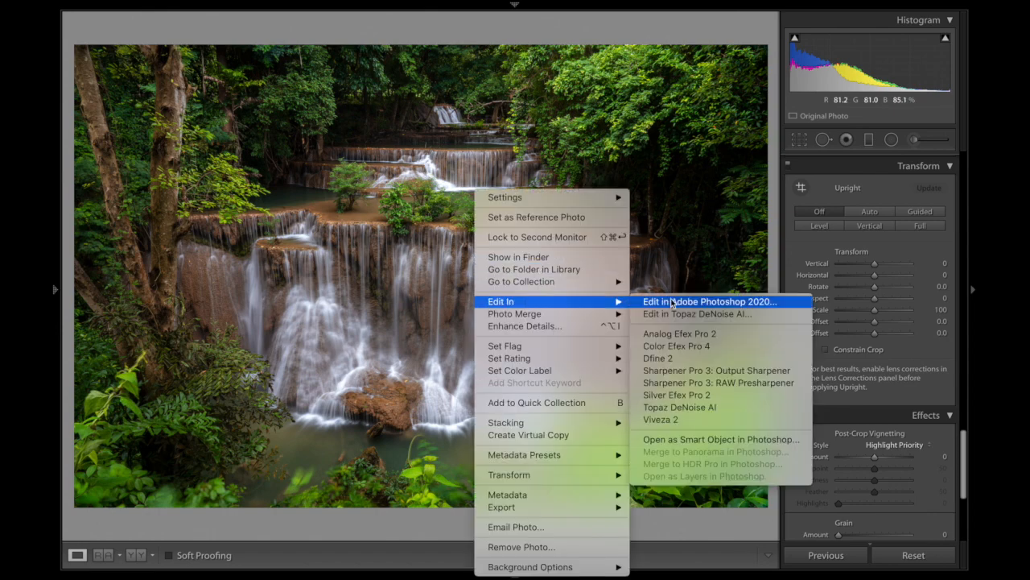
{"action": "left_click", "coordinate": [690, 439]}
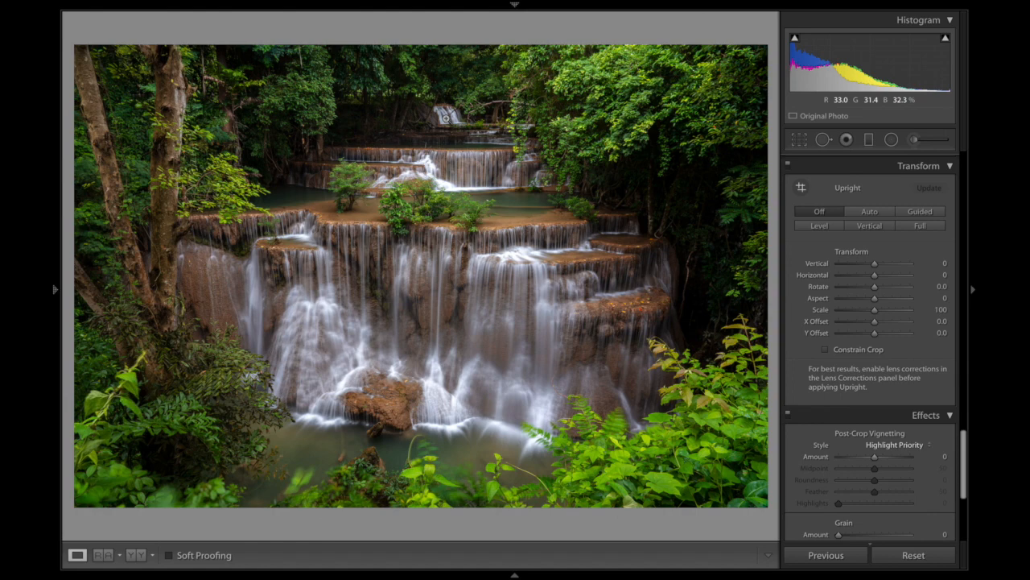
{"action": "right_click", "coordinate": [447, 180]}
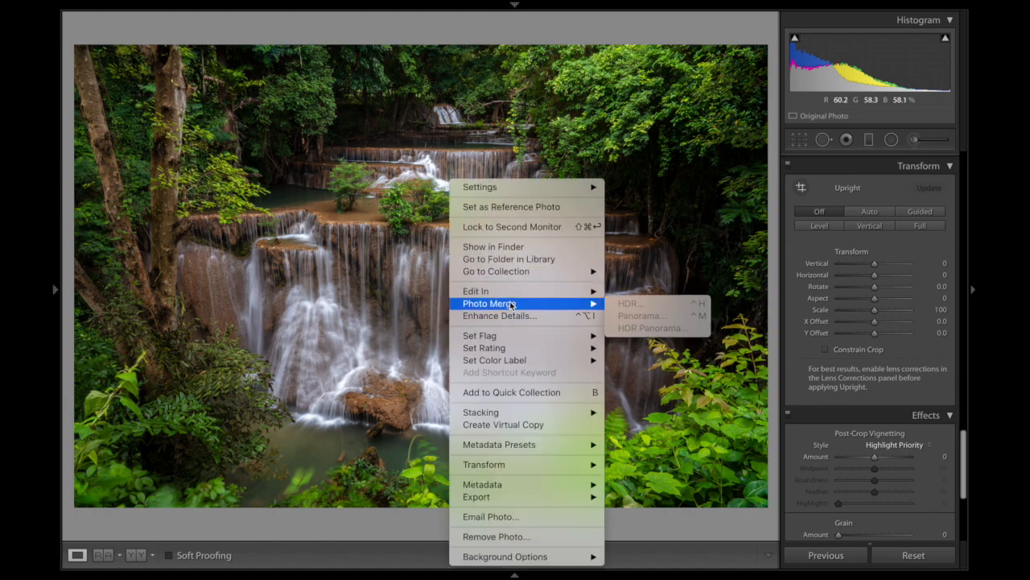
{"action": "mouse_move", "coordinate": [513, 294]}
{"action": "left_click", "coordinate": [637, 292]}
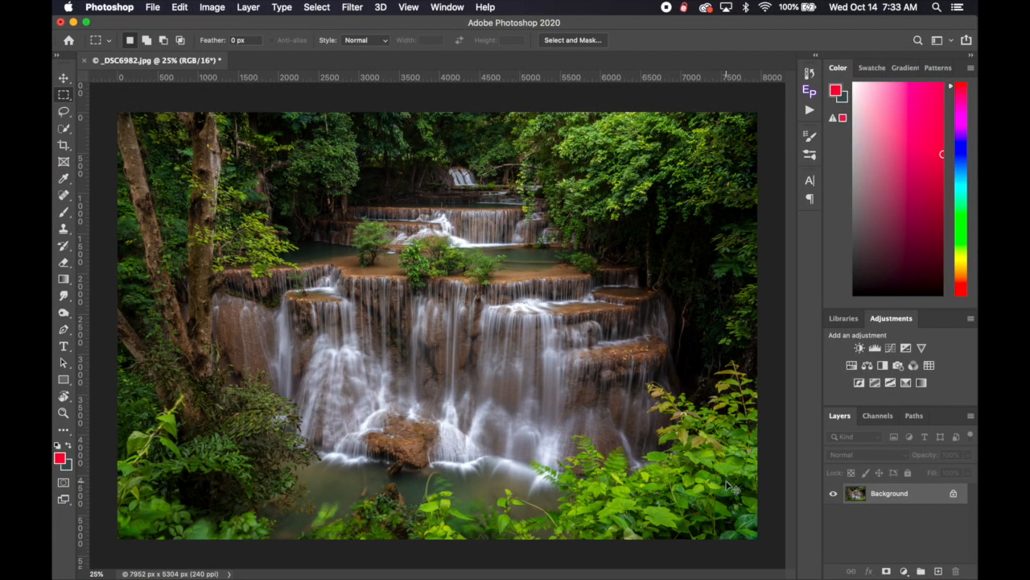
Duplicate the Background layer and free-transform the copy to 125% height with the width and height unlinked
{"action": "key", "text": "super+j"}
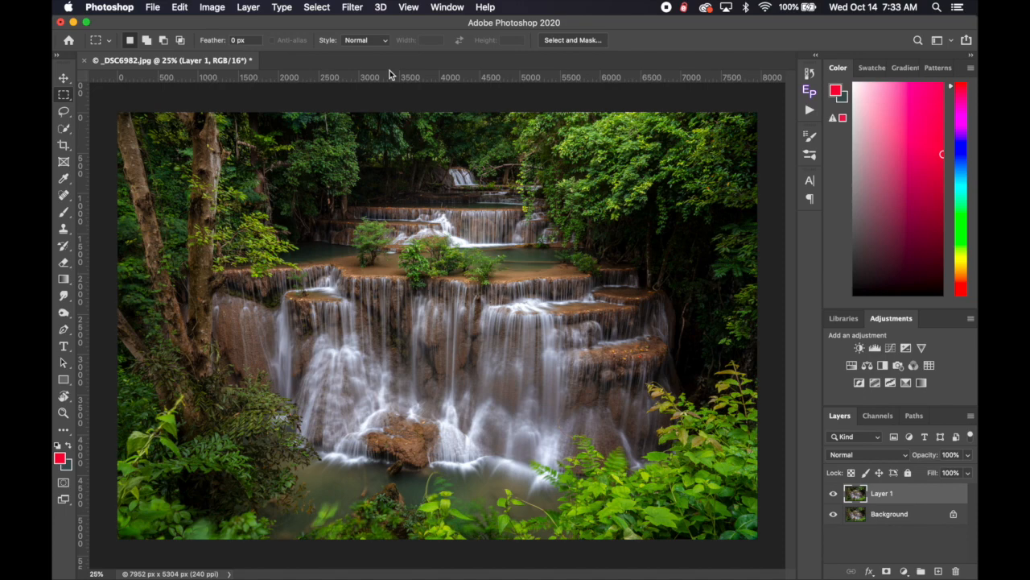
{"action": "key", "text": "super+t"}
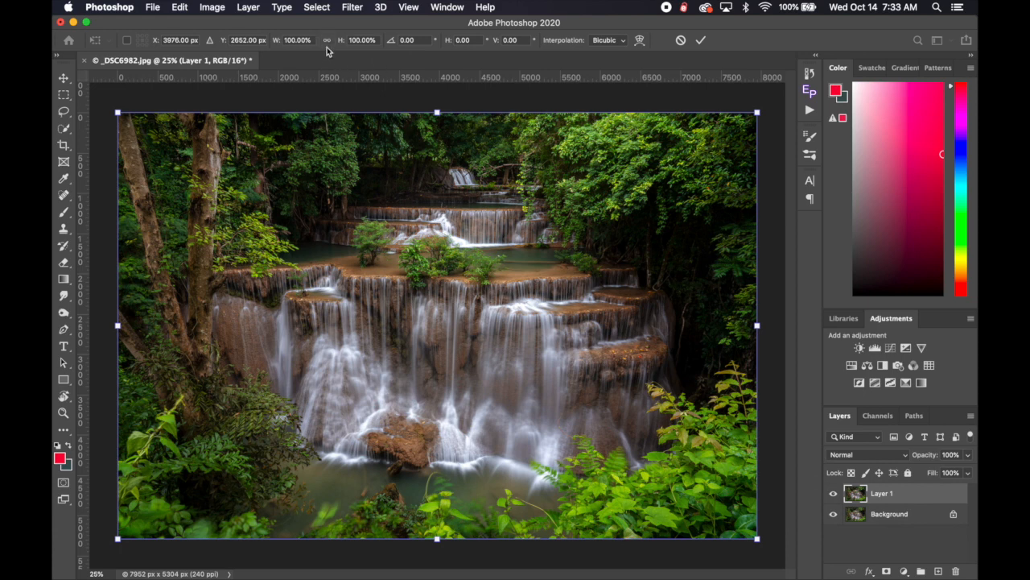
{"action": "left_click", "coordinate": [325, 42]}
{"action": "left_click", "coordinate": [357, 40]}
{"action": "type", "text": "125"}
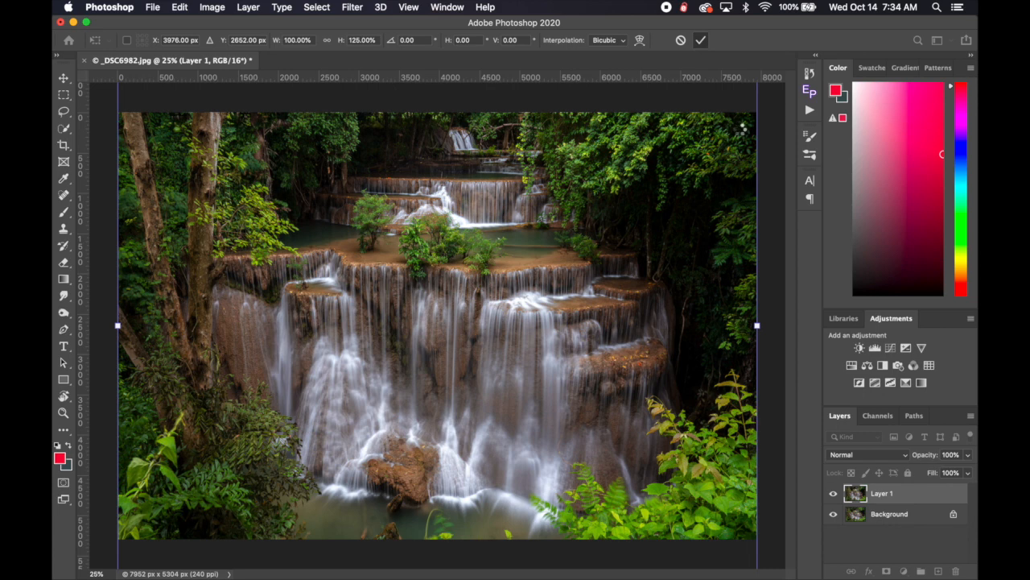
{"action": "key", "text": "Return"}
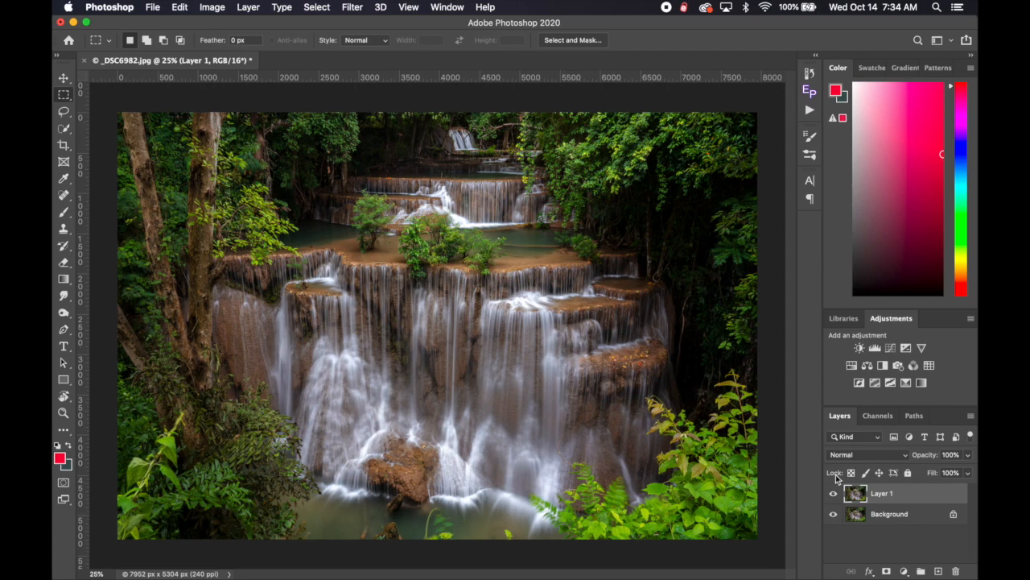
{"action": "right_click", "coordinate": [889, 495]}
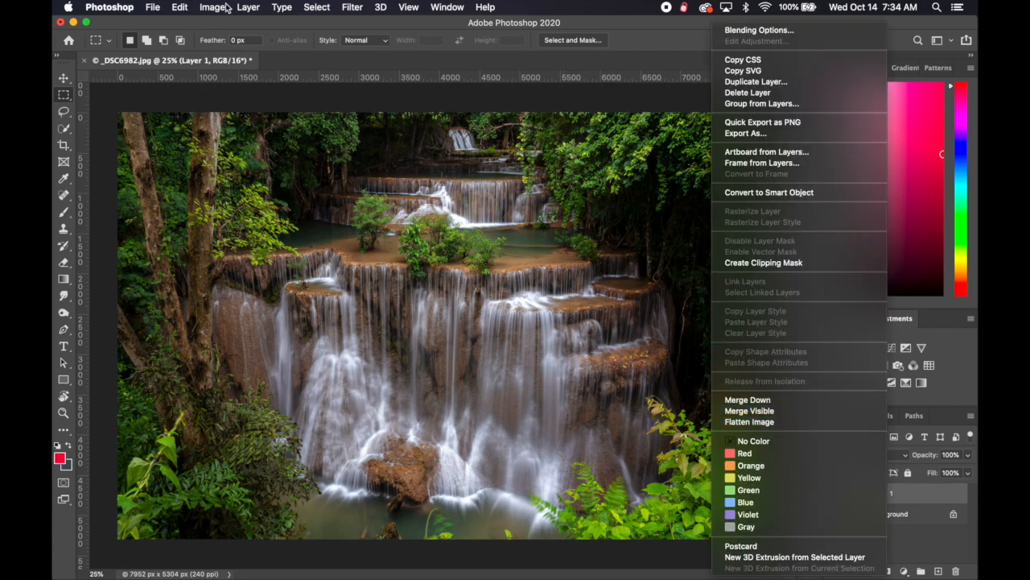
{"action": "left_click", "coordinate": [417, 64]}
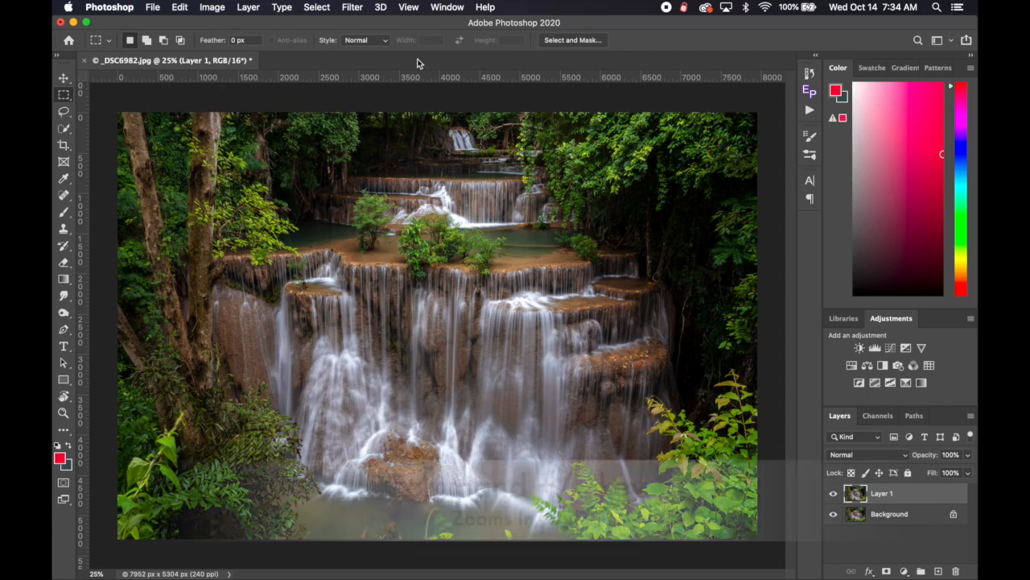
Extend the canvas above and below the waterfall photo to 7952 x 6582 px with the Crop tool
{"action": "key", "text": "super+minus"}
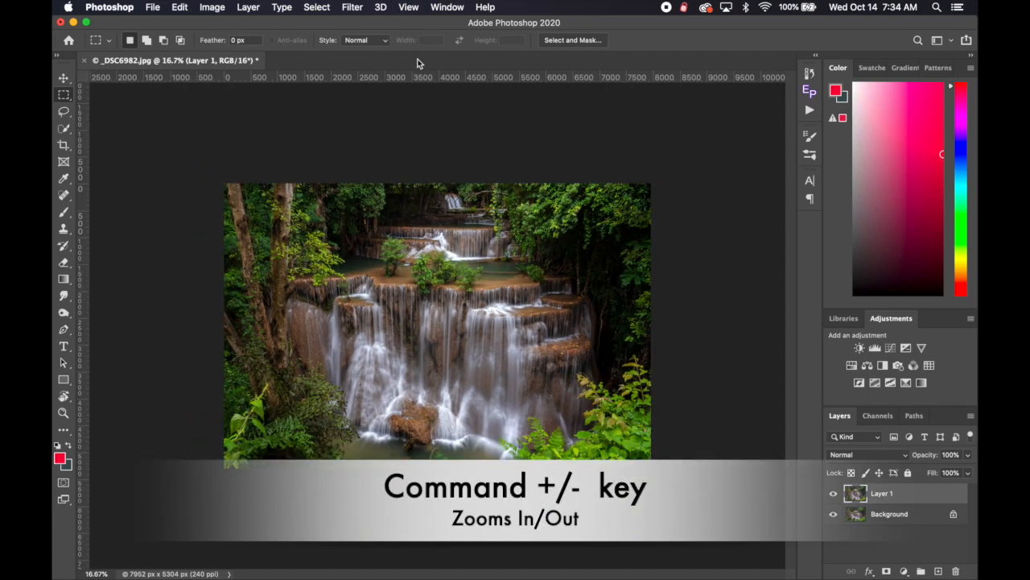
{"action": "key", "text": "super+minus"}
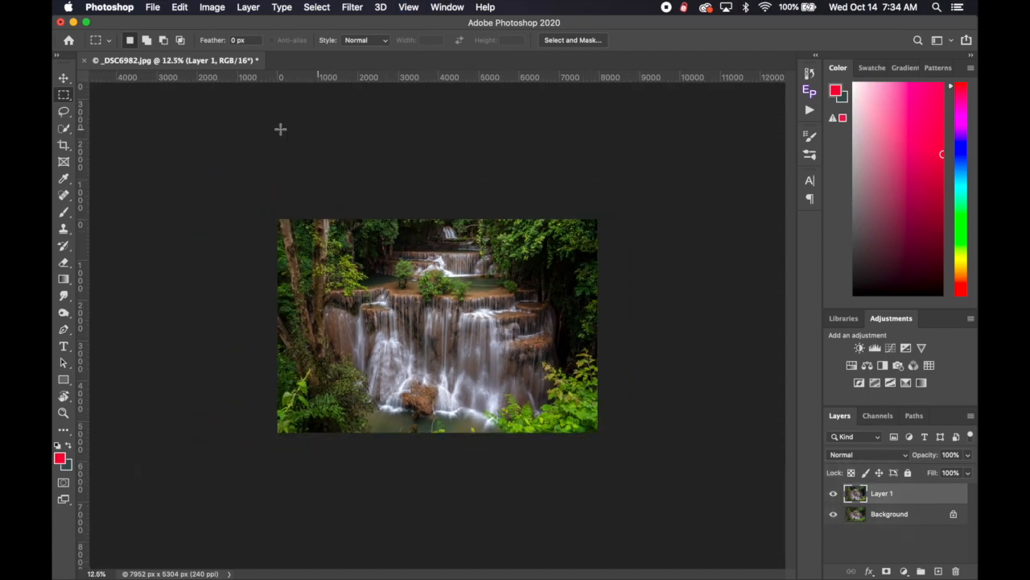
{"action": "key", "text": "v"}
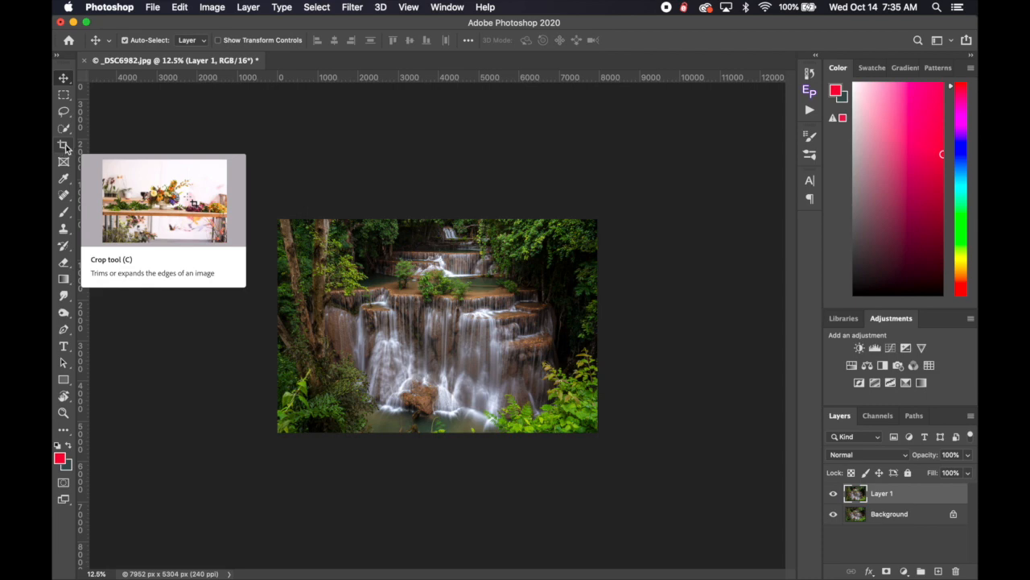
{"action": "left_click", "coordinate": [64, 146]}
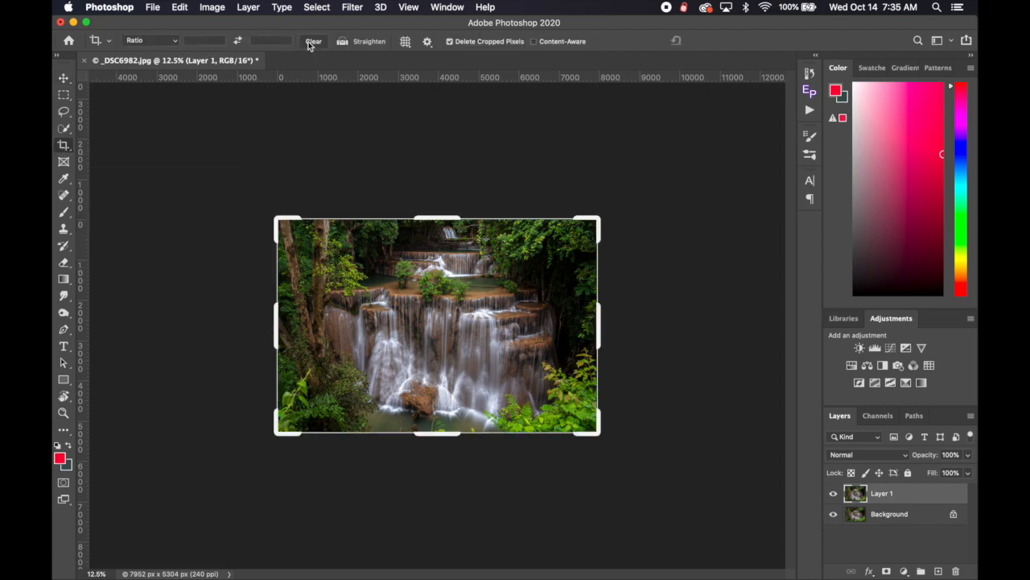
{"action": "left_click", "coordinate": [66, 80]}
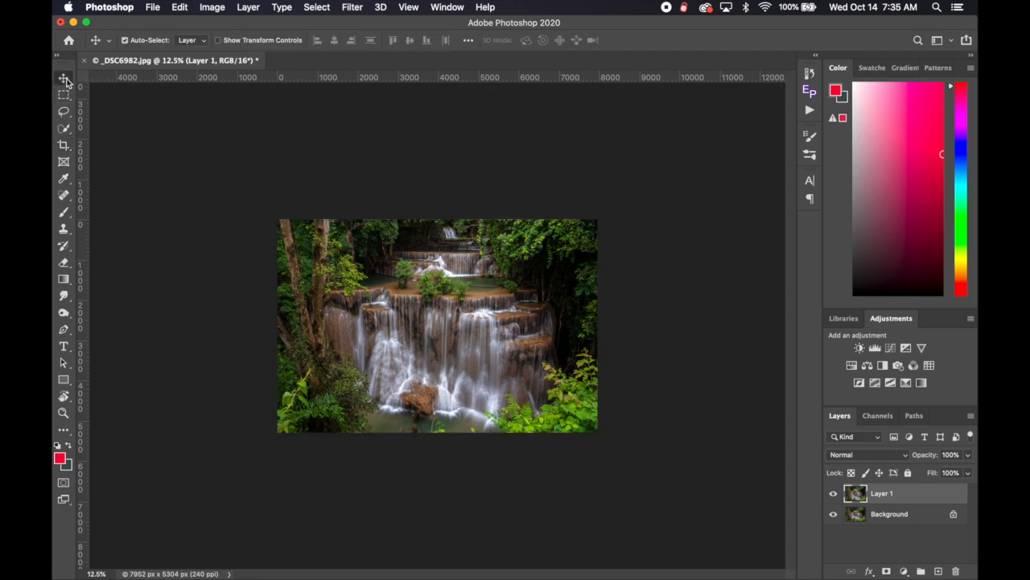
{"action": "left_click", "coordinate": [68, 148]}
{"action": "left_click", "coordinate": [64, 78]}
{"action": "left_click", "coordinate": [62, 146]}
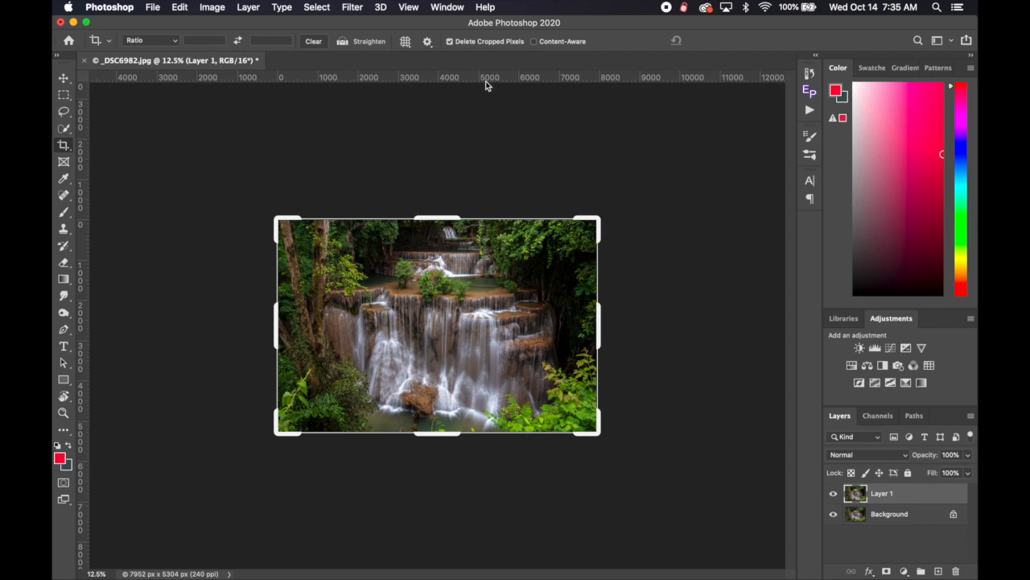
{"action": "left_click_drag", "start_coordinate": [441, 219], "coordinate": [450, 208]}
{"action": "left_click_drag", "start_coordinate": [448, 447], "coordinate": [449, 457]}
{"action": "left_click", "coordinate": [719, 40]}
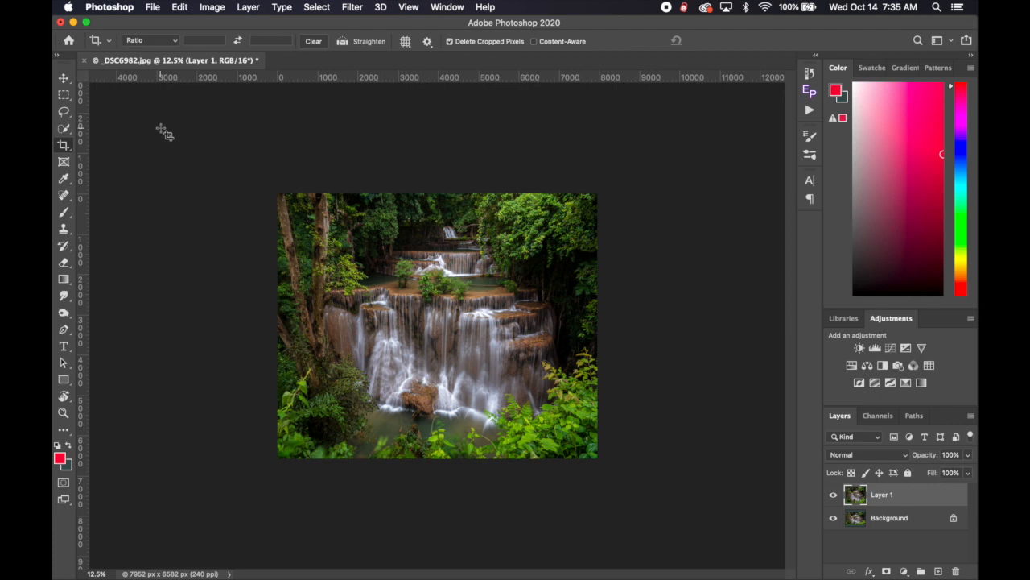
Select the upper third of the photo across its full width and copy it to a new layer
{"action": "left_click", "coordinate": [64, 95]}
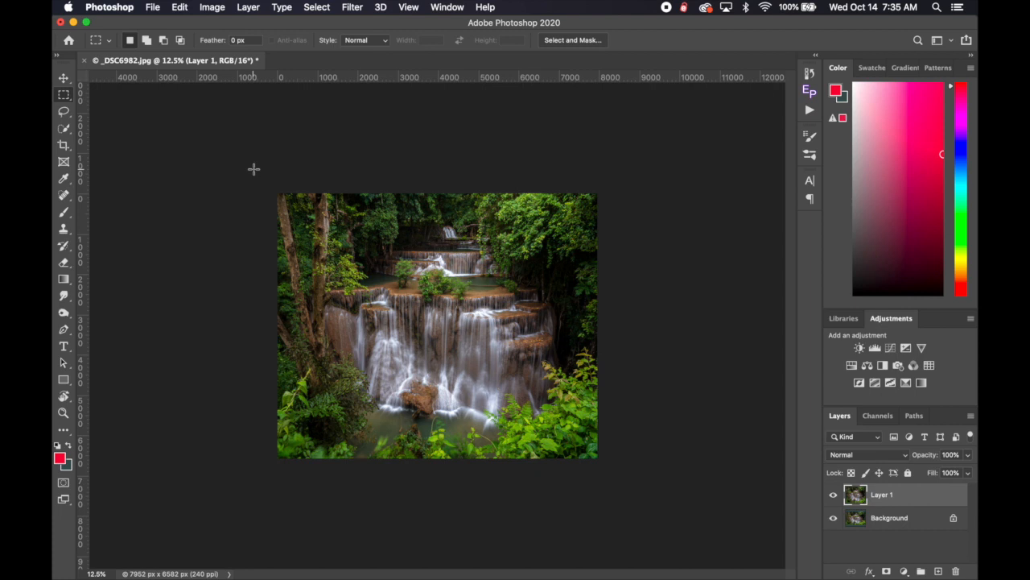
{"action": "left_click_drag", "start_coordinate": [249, 166], "coordinate": [379, 225]}
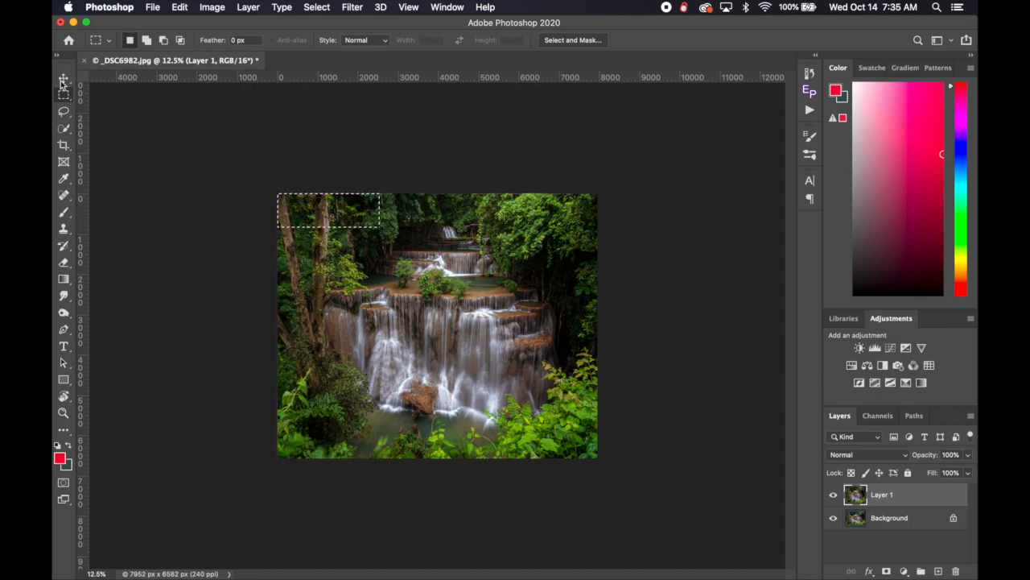
{"action": "left_click_drag", "start_coordinate": [214, 149], "coordinate": [630, 284]}
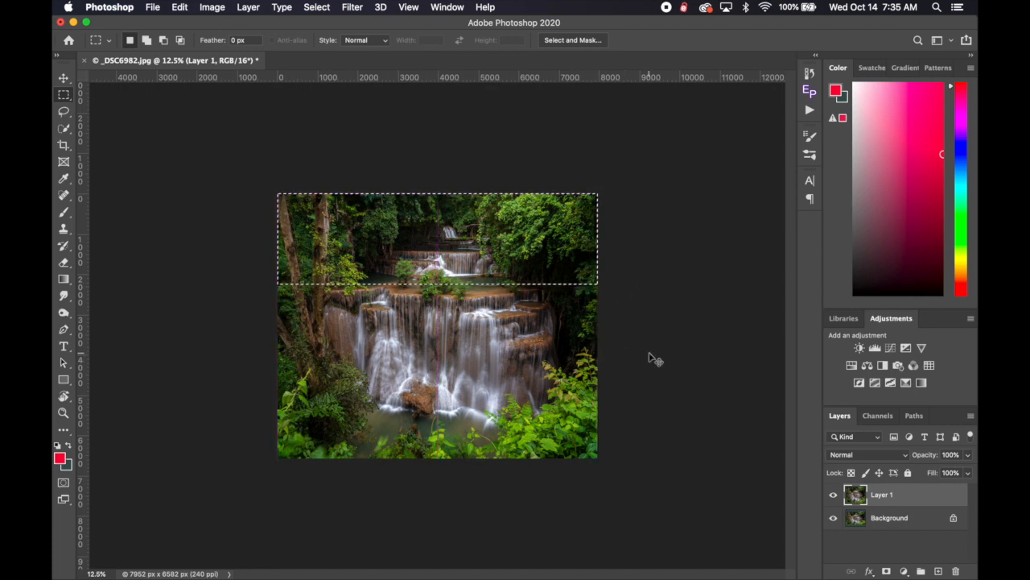
{"action": "key", "text": "super+j"}
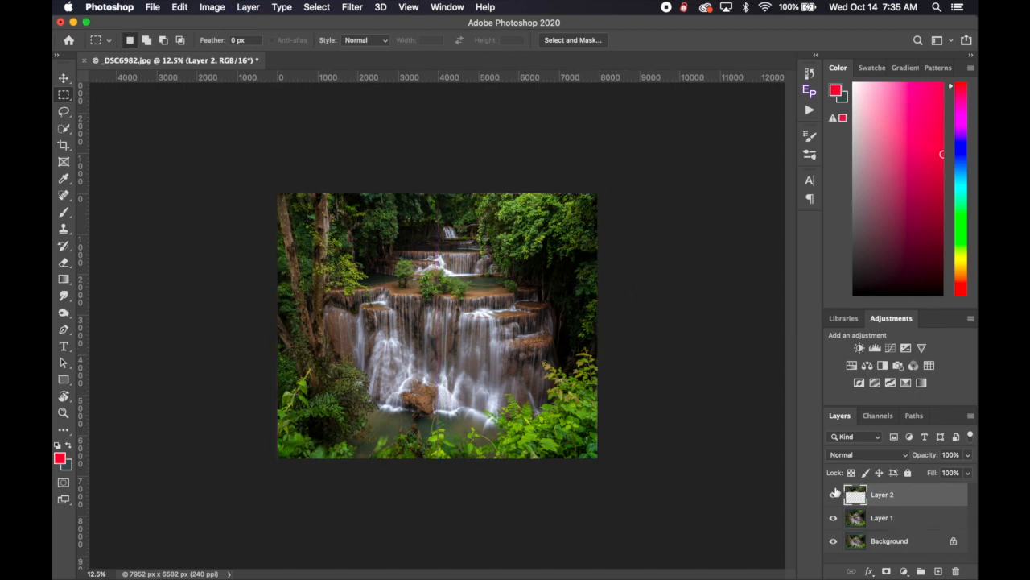
Inspect Layer 2 on its own by hiding Layer 1 and the Background, and show both again
{"action": "left_click", "coordinate": [833, 517]}
{"action": "left_click", "coordinate": [833, 541]}
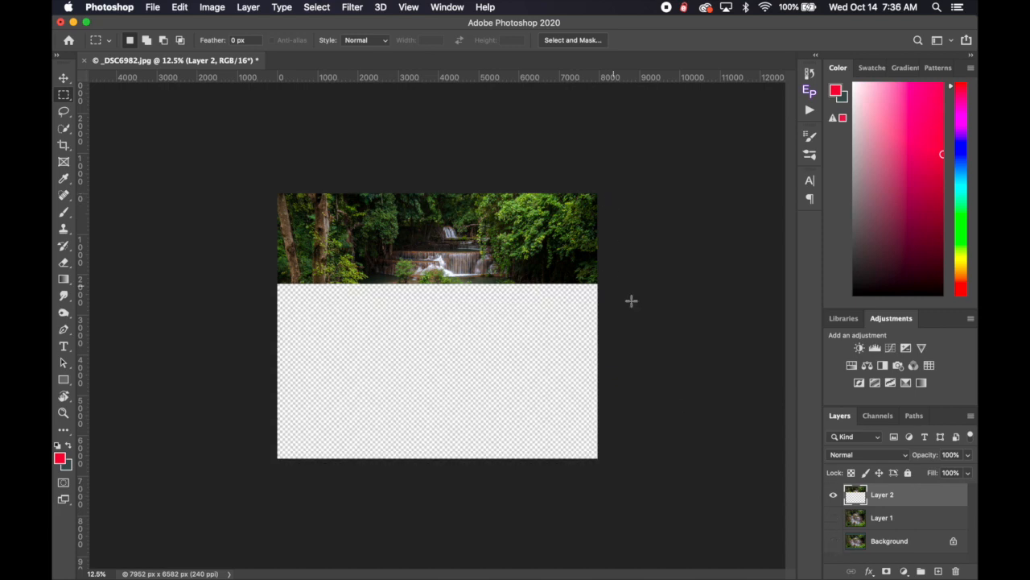
{"action": "left_click", "coordinate": [833, 517]}
{"action": "left_click", "coordinate": [833, 541]}
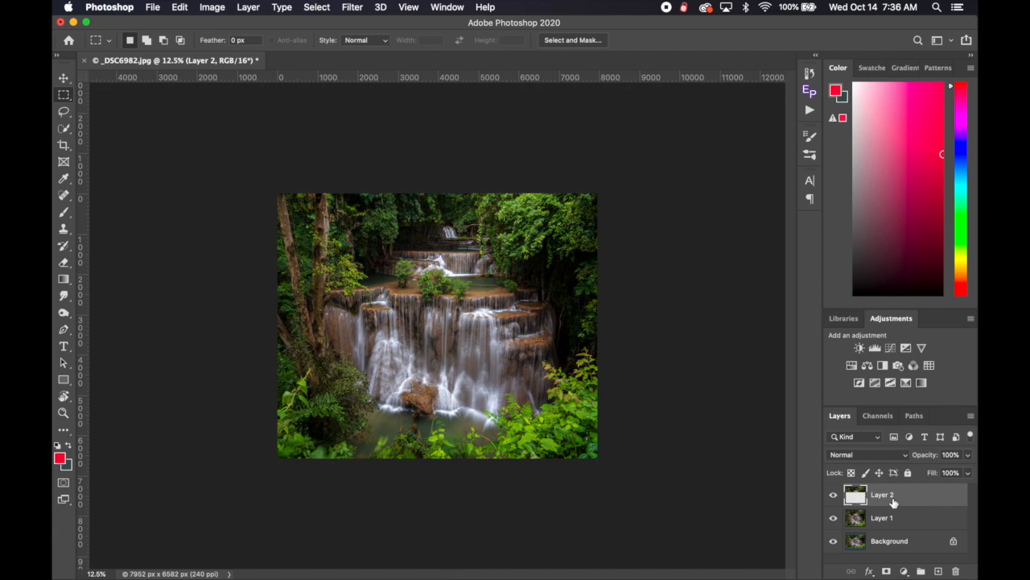
Stretch Layer 2 upward to 162.95% height and extend the canvas above the photo to 7952 x 7972 px with the Crop tool
{"action": "key", "text": "super+t"}
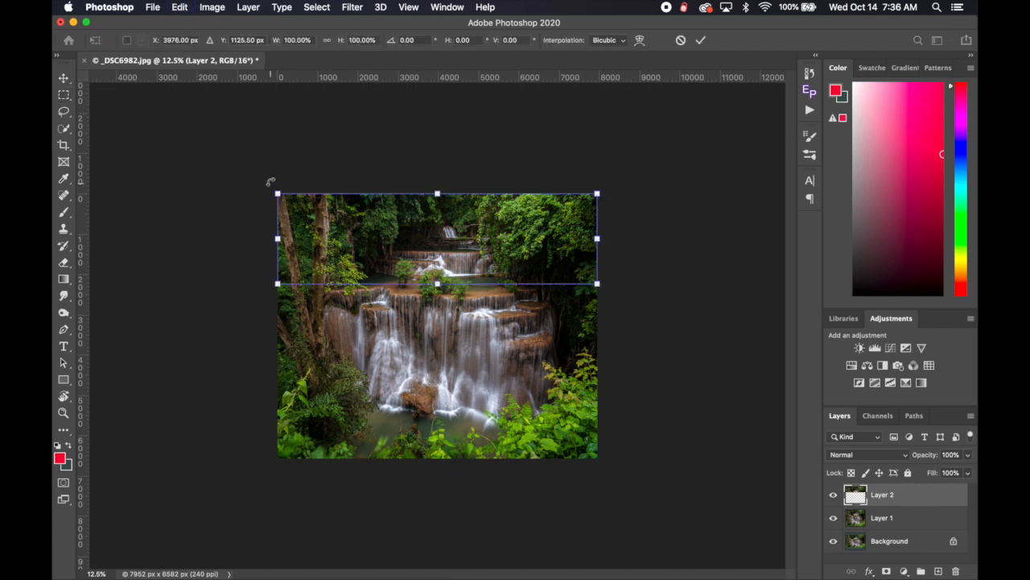
{"action": "left_click_drag", "start_coordinate": [437, 190], "coordinate": [440, 132]}
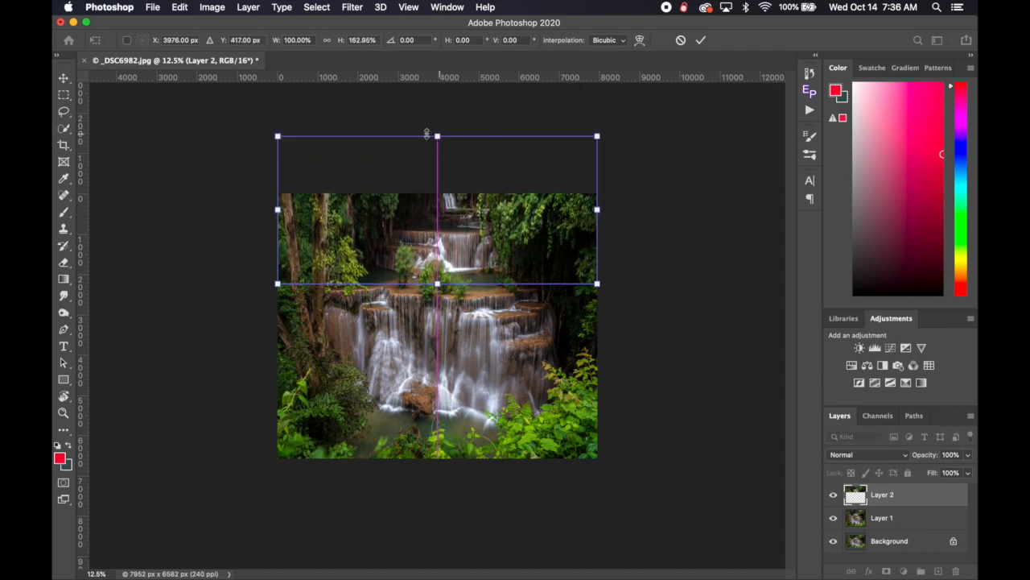
{"action": "left_click", "coordinate": [66, 148]}
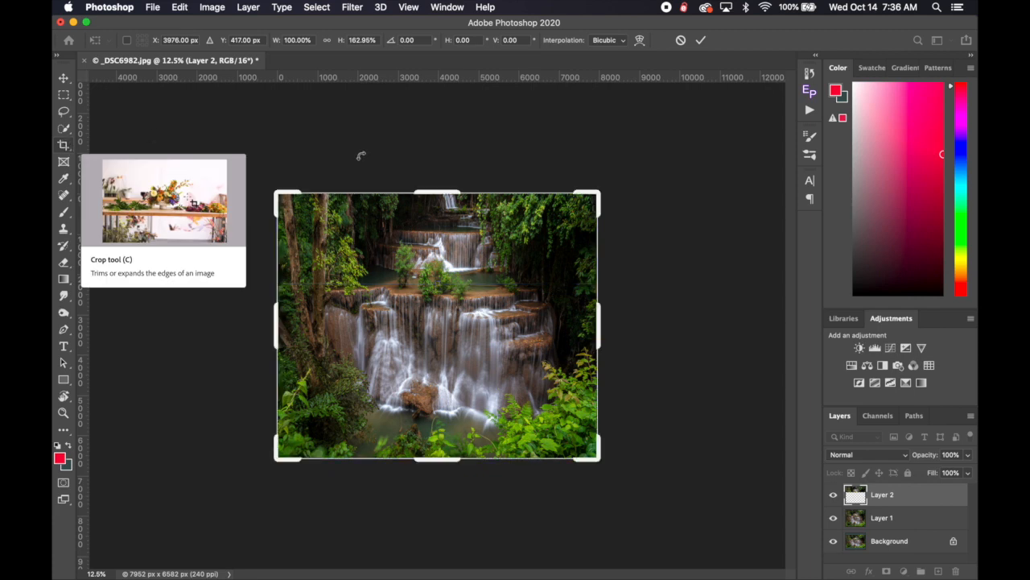
{"action": "left_click_drag", "start_coordinate": [450, 192], "coordinate": [448, 164]}
{"action": "left_click", "coordinate": [722, 37]}
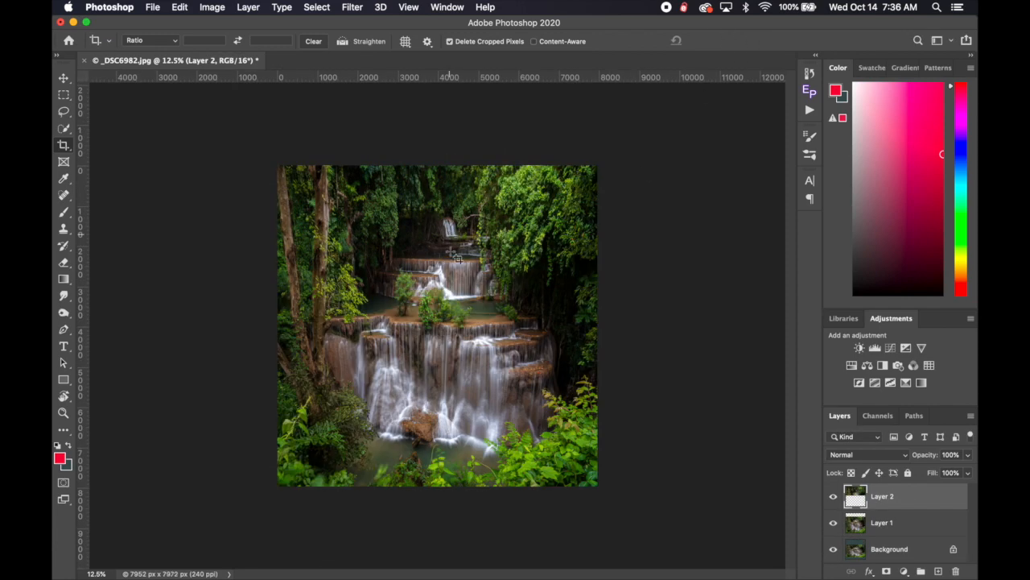
Compare the stretched waterfall photo with the original by hiding and showing Layer 1 and Layer 2
{"action": "left_click", "coordinate": [834, 523]}
{"action": "left_click", "coordinate": [834, 523]}
{"action": "left_click", "coordinate": [834, 498]}
{"action": "left_click", "coordinate": [834, 498]}
{"action": "left_click", "coordinate": [834, 498]}
{"action": "left_click", "coordinate": [834, 498]}
{"action": "left_click", "coordinate": [833, 497]}
{"action": "left_click", "coordinate": [834, 524]}
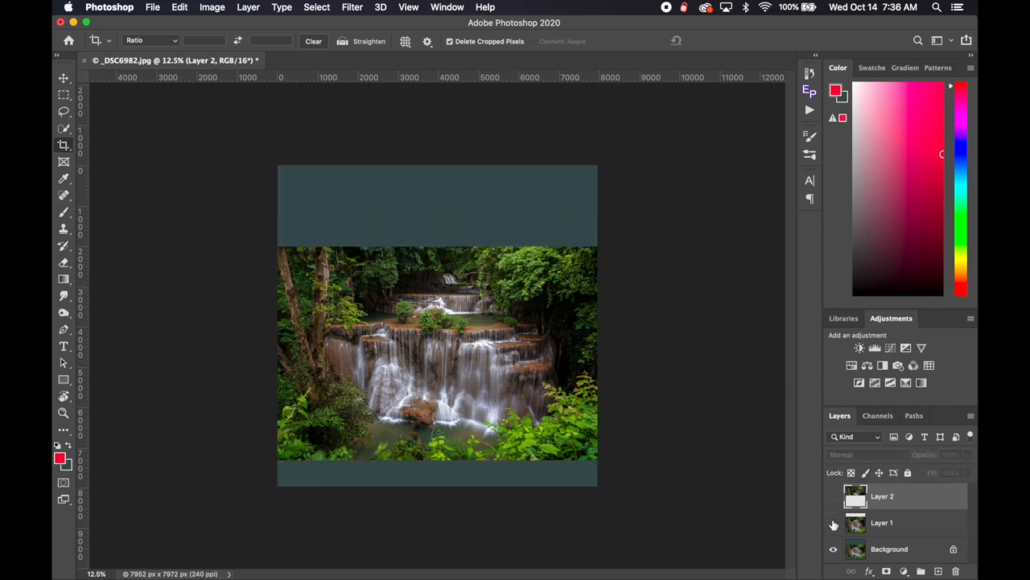
{"action": "left_click", "coordinate": [833, 524]}
{"action": "left_click", "coordinate": [834, 497]}
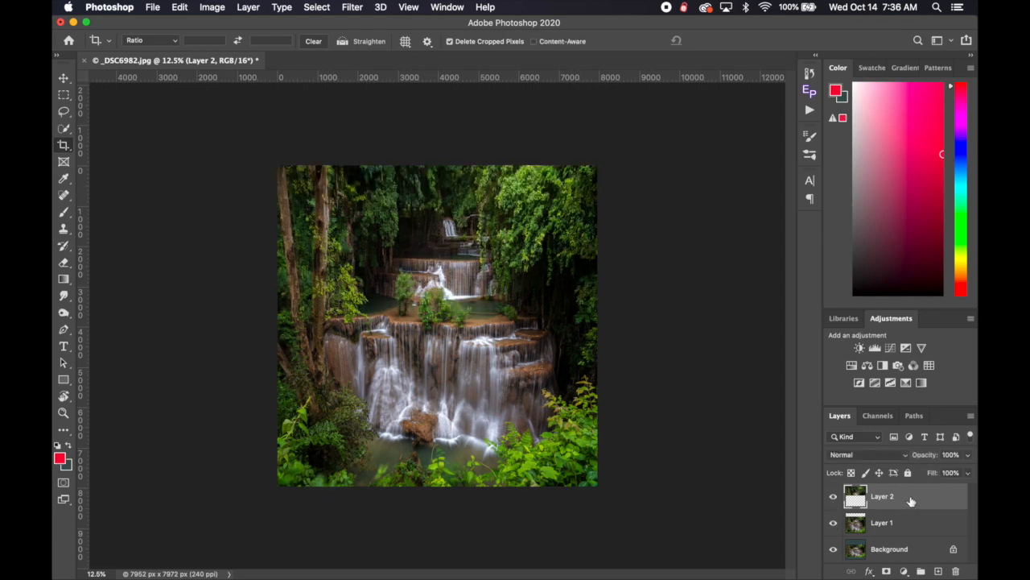
Flatten the stretched waterfall image into a single Background layer and save the file
{"action": "right_click", "coordinate": [910, 500]}
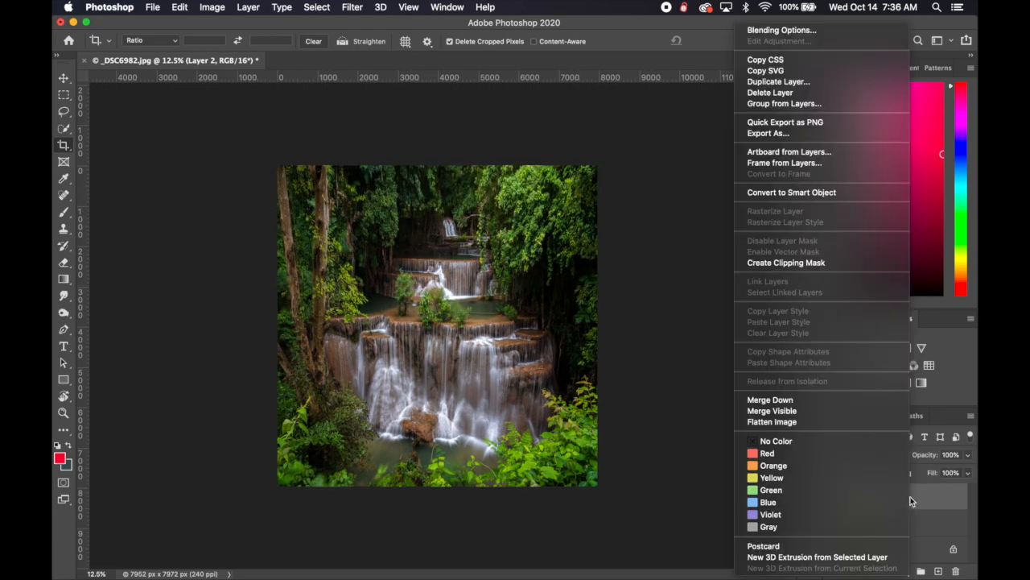
{"action": "left_click", "coordinate": [779, 423]}
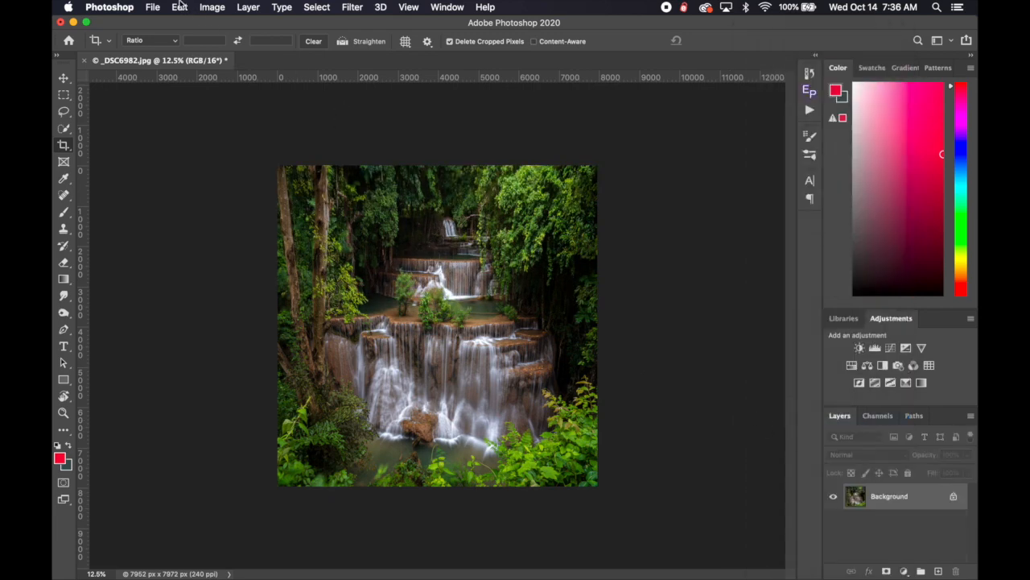
{"action": "left_click", "coordinate": [152, 7]}
{"action": "left_click", "coordinate": [183, 140]}
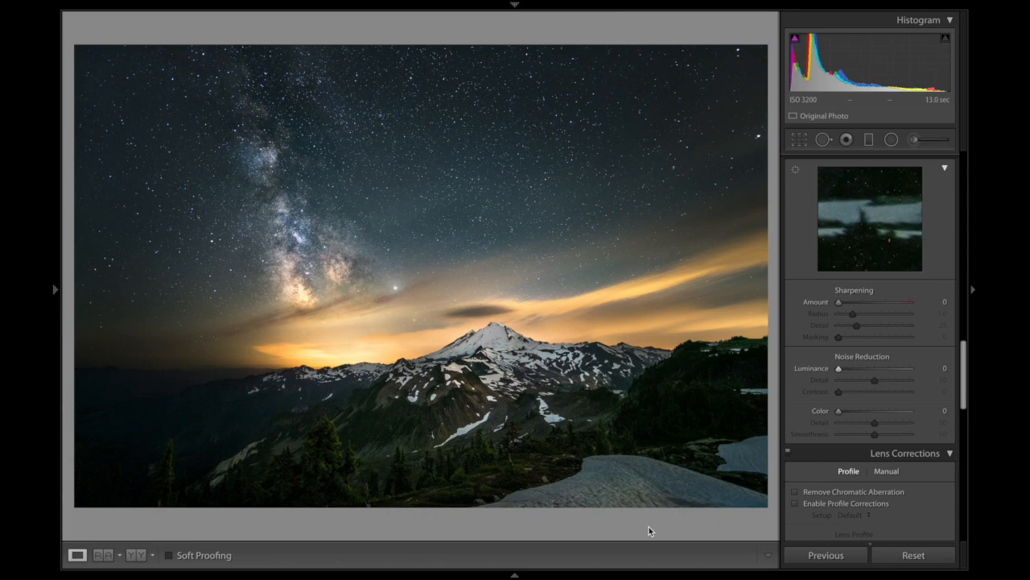
In Lightroom, try Luminance noise reduction at 100 on the dark slopes of the starry mountain photo, and reset it
{"action": "left_click", "coordinate": [416, 428]}
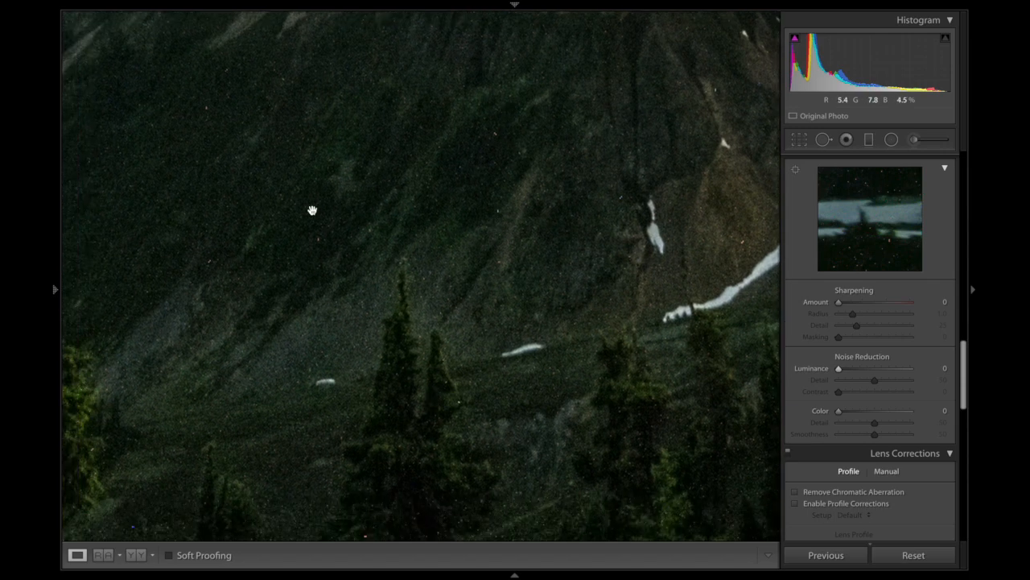
{"action": "scroll", "coordinate": [506, 375], "scroll_direction": "down", "scroll_amount": 5}
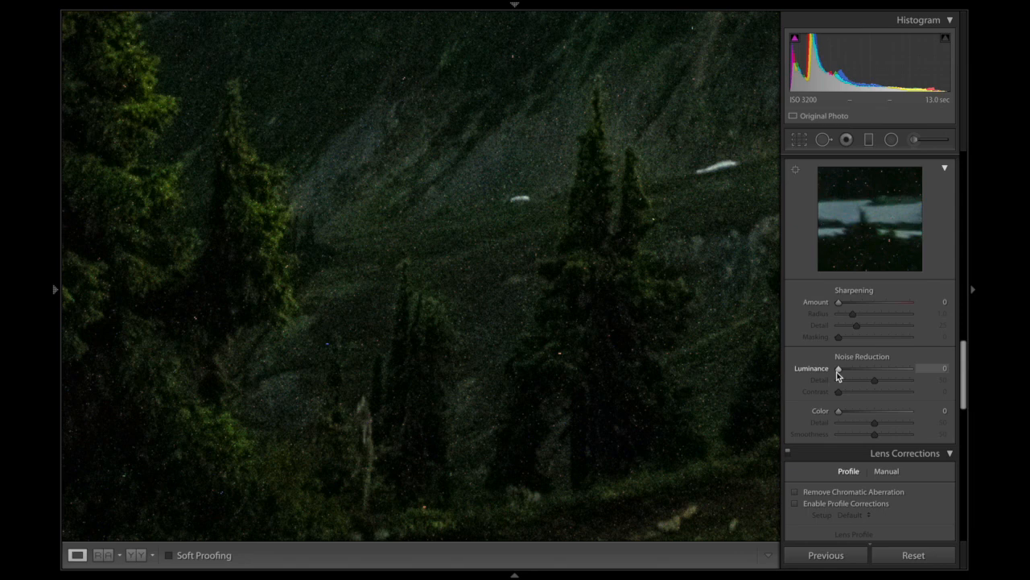
{"action": "left_click_drag", "start_coordinate": [840, 369], "coordinate": [910, 368]}
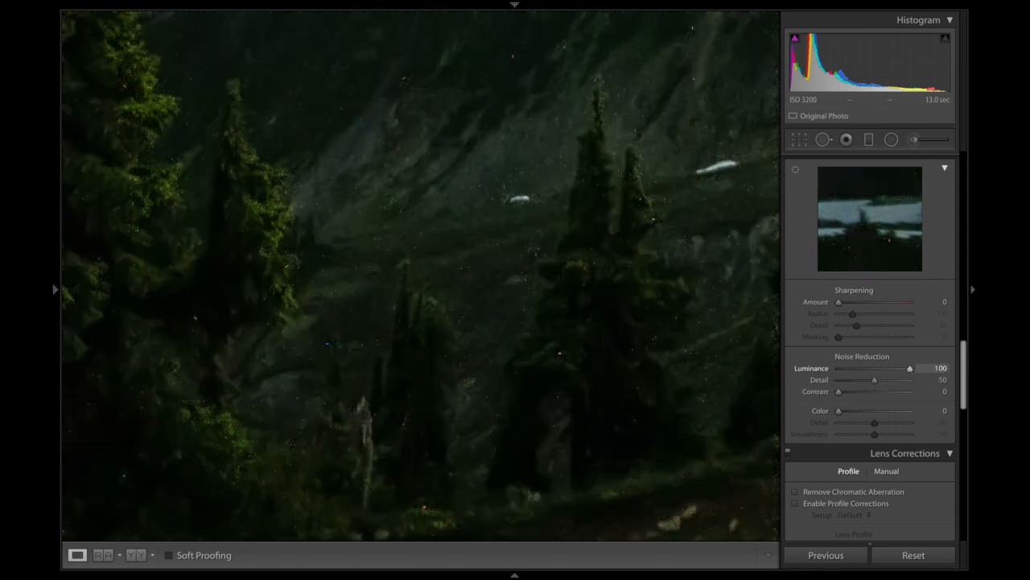
{"action": "left_click_drag", "start_coordinate": [508, 175], "coordinate": [494, 219]}
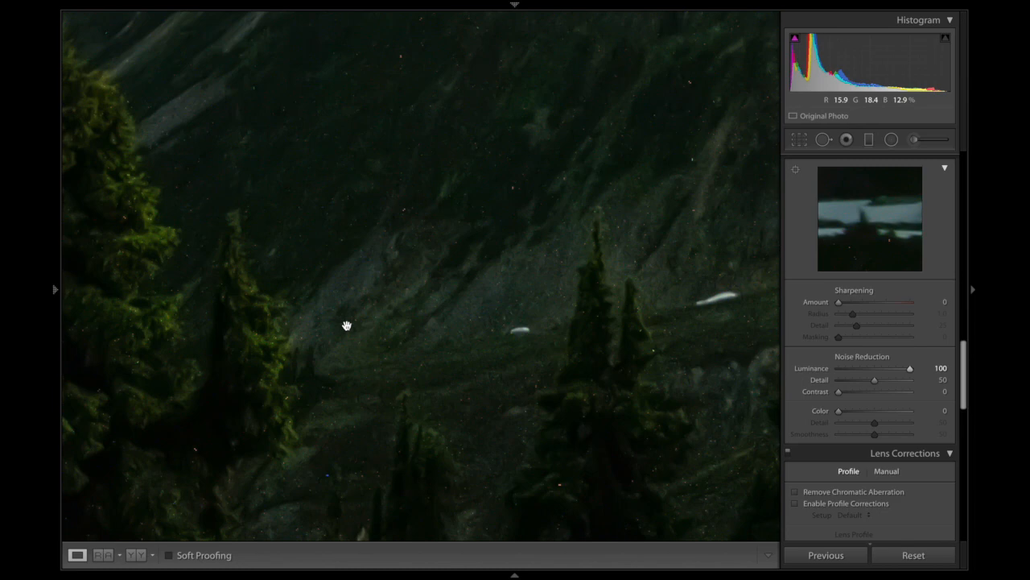
{"action": "right_click", "coordinate": [463, 203]}
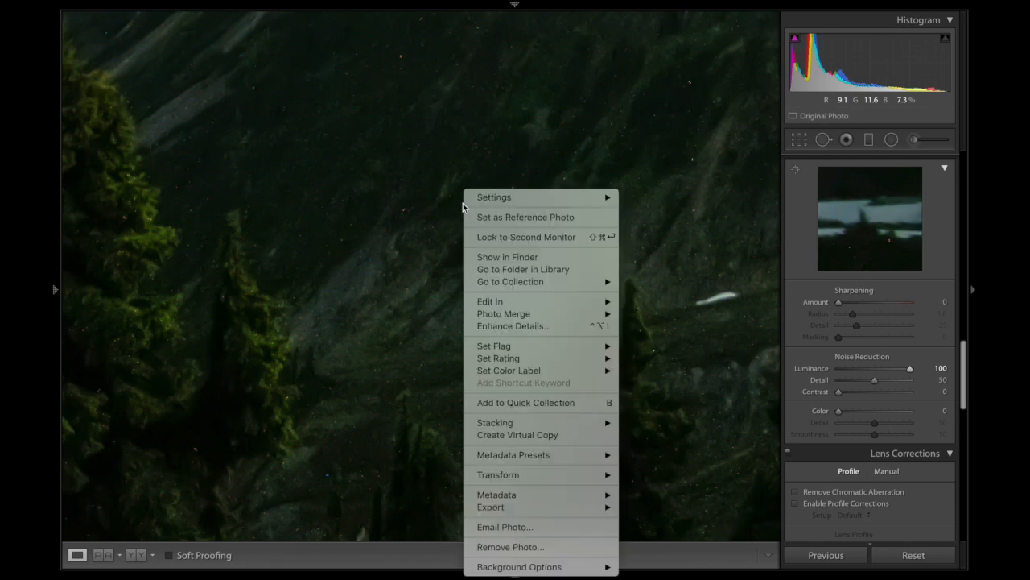
{"action": "left_click", "coordinate": [914, 554]}
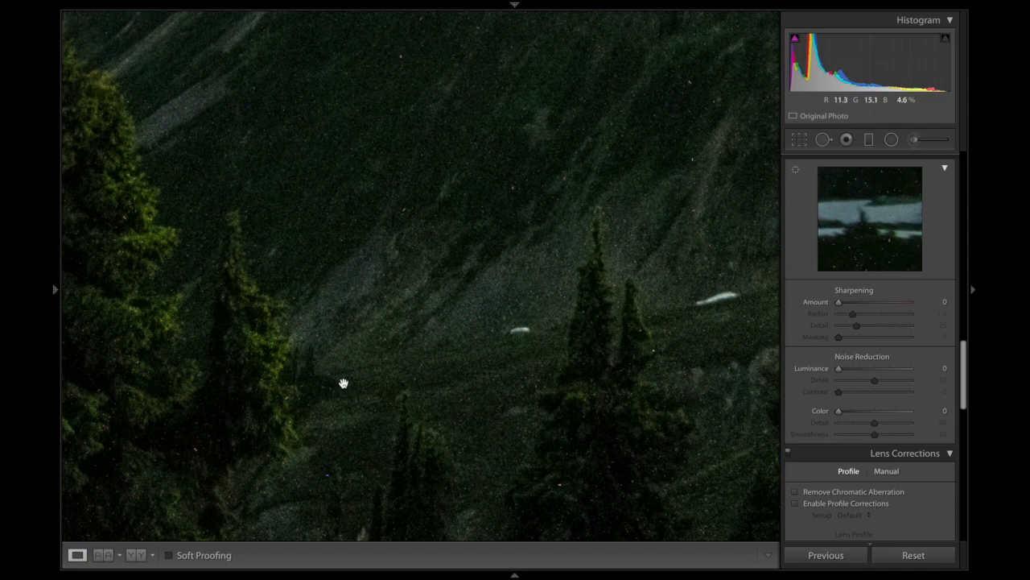
Send the starry mountain photo from Lightroom to Photoshop for editing and select its Background layer
{"action": "right_click", "coordinate": [411, 306]}
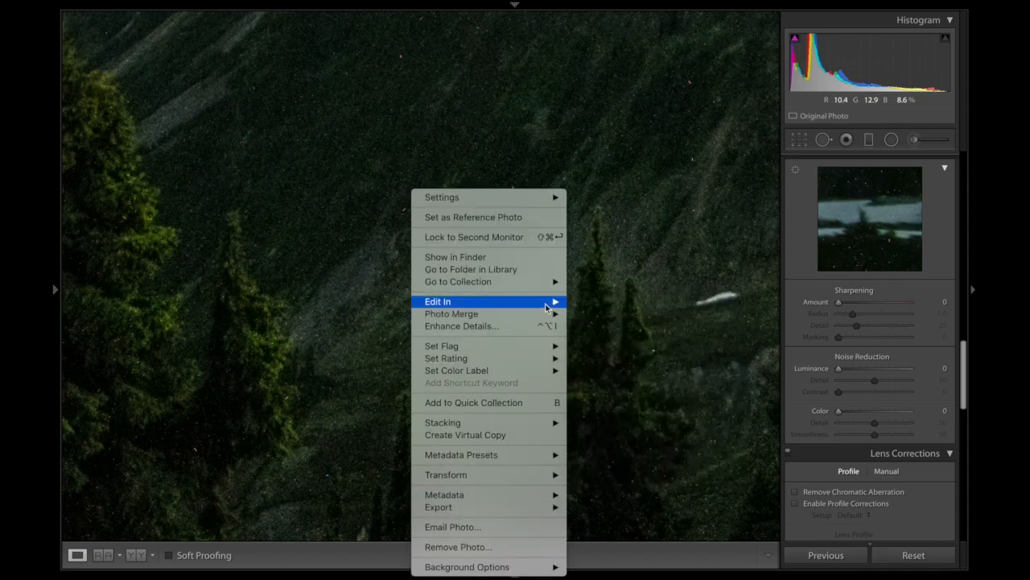
{"action": "mouse_move", "coordinate": [450, 301]}
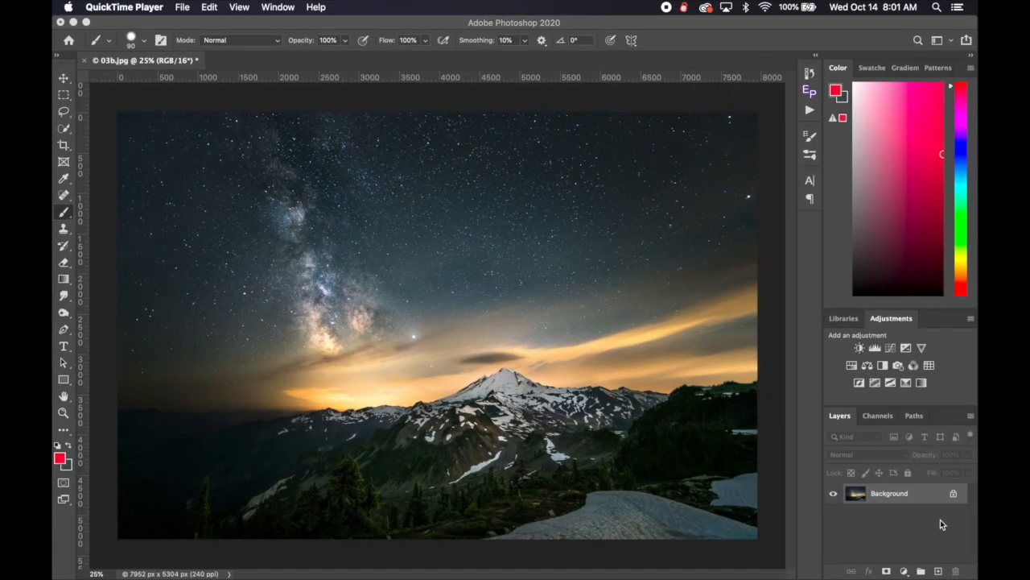
{"action": "left_click", "coordinate": [892, 498]}
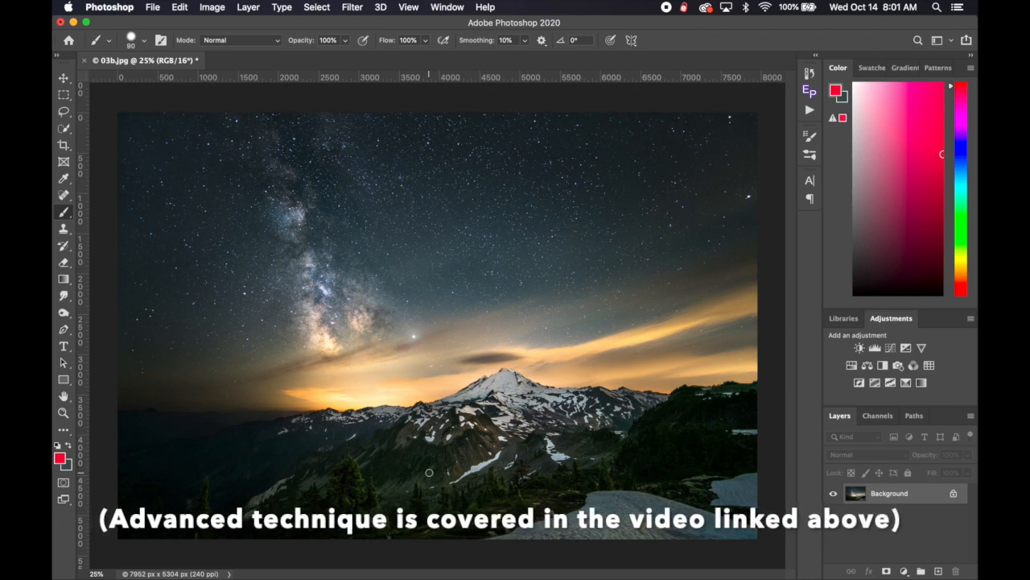
Examine the noise up close in the dark slopes and trees below the mountain
{"action": "scroll", "coordinate": [510, 444], "scroll_direction": "up", "scroll_amount": 5}
{"action": "scroll", "coordinate": [510, 443], "scroll_direction": "up", "scroll_amount": 3}
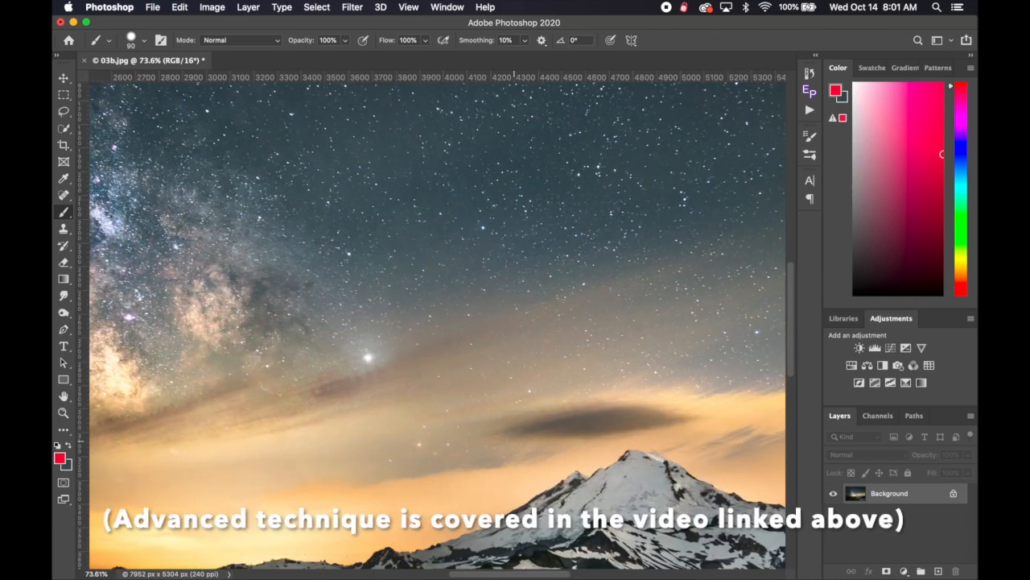
{"action": "scroll", "coordinate": [512, 439], "scroll_direction": "down", "scroll_amount": 5}
{"action": "scroll", "coordinate": [514, 441], "scroll_direction": "up", "scroll_amount": 4}
{"action": "scroll", "coordinate": [566, 402], "scroll_direction": "up", "scroll_amount": 10}
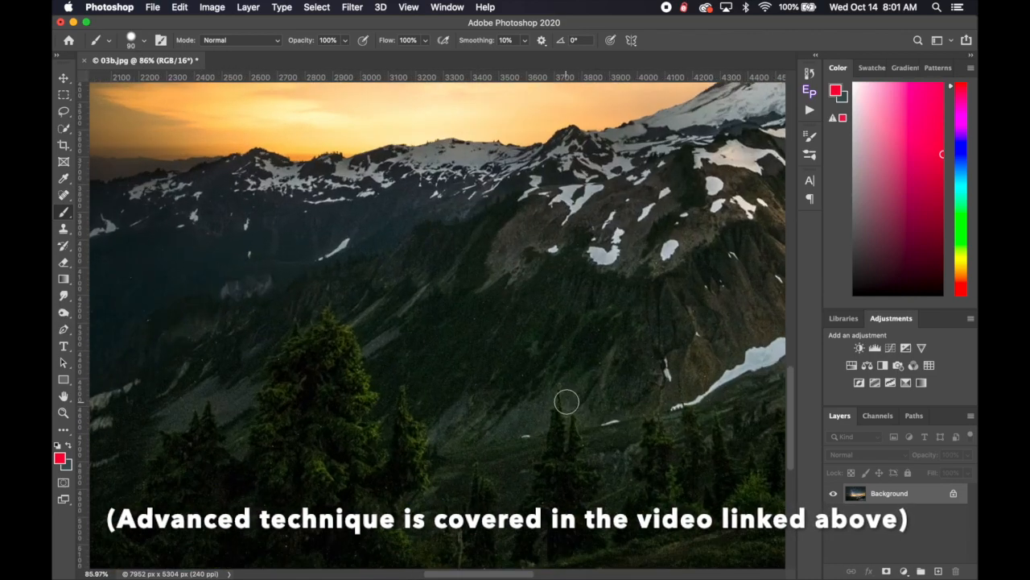
{"action": "scroll", "coordinate": [574, 395], "scroll_direction": "up", "scroll_amount": 1}
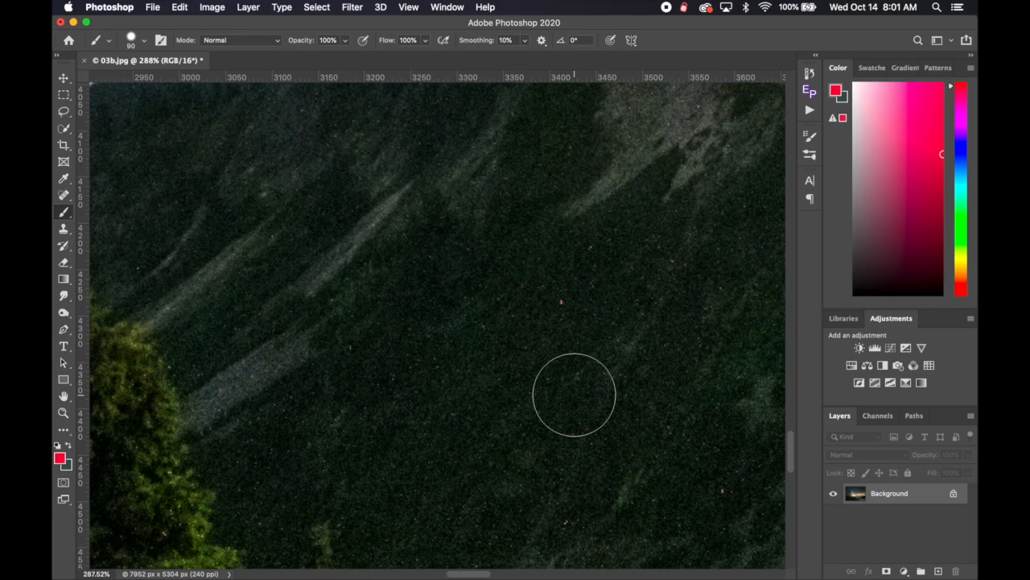
{"action": "scroll", "coordinate": [474, 434], "scroll_direction": "down", "scroll_amount": 5}
{"action": "scroll", "coordinate": [474, 434], "scroll_direction": "left", "scroll_amount": 5}
{"action": "scroll", "coordinate": [474, 434], "scroll_direction": "up", "scroll_amount": 5}
{"action": "scroll", "coordinate": [474, 434], "scroll_direction": "left", "scroll_amount": 5}
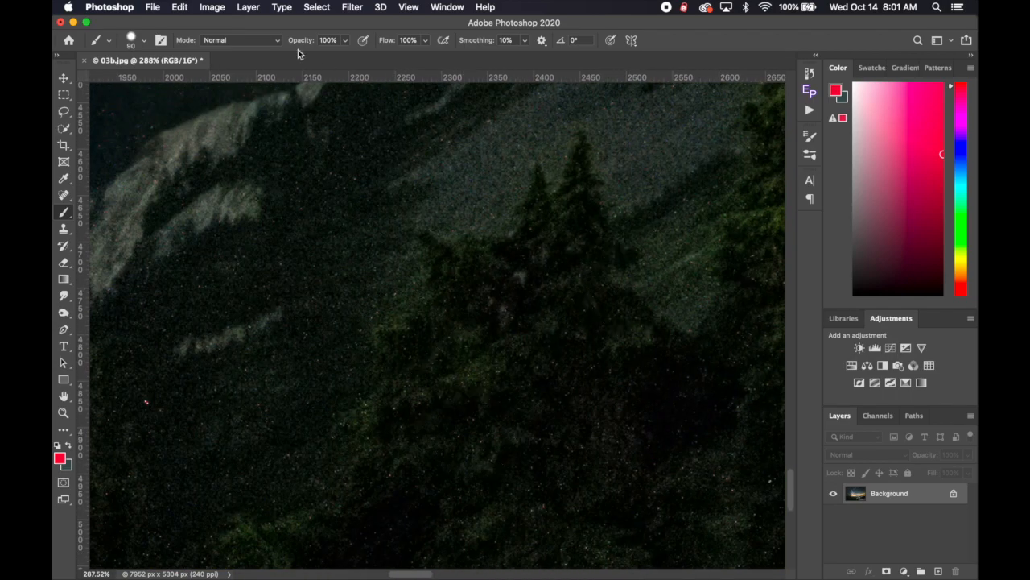
{"action": "left_click", "coordinate": [355, 8]}
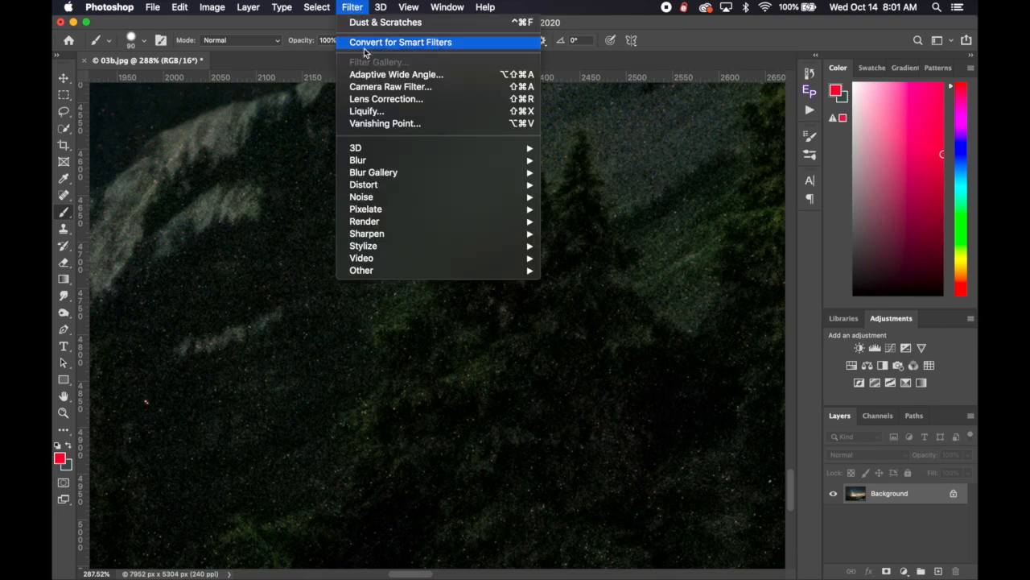
{"action": "mouse_move", "coordinate": [380, 199]}
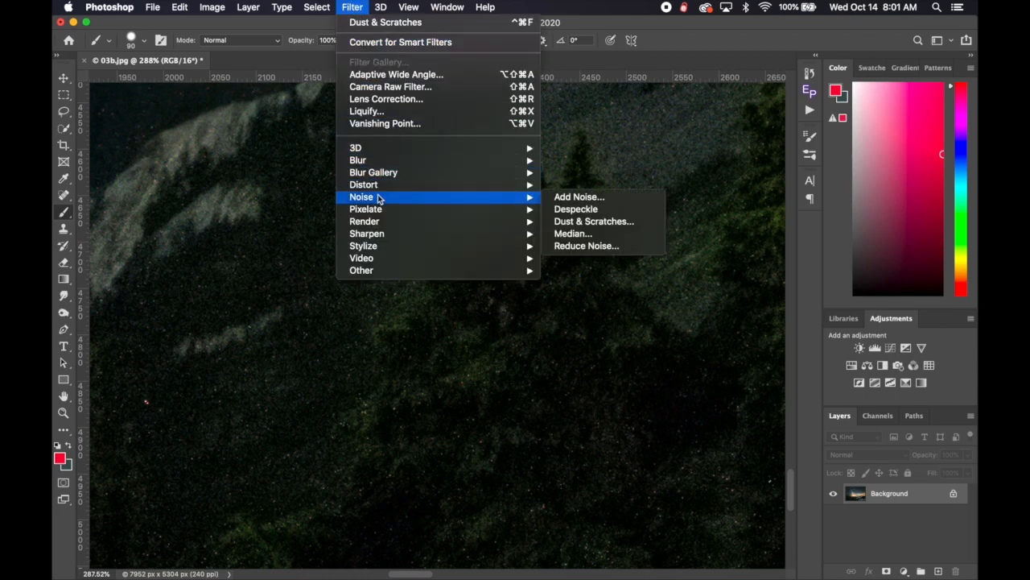
{"action": "left_click", "coordinate": [594, 221]}
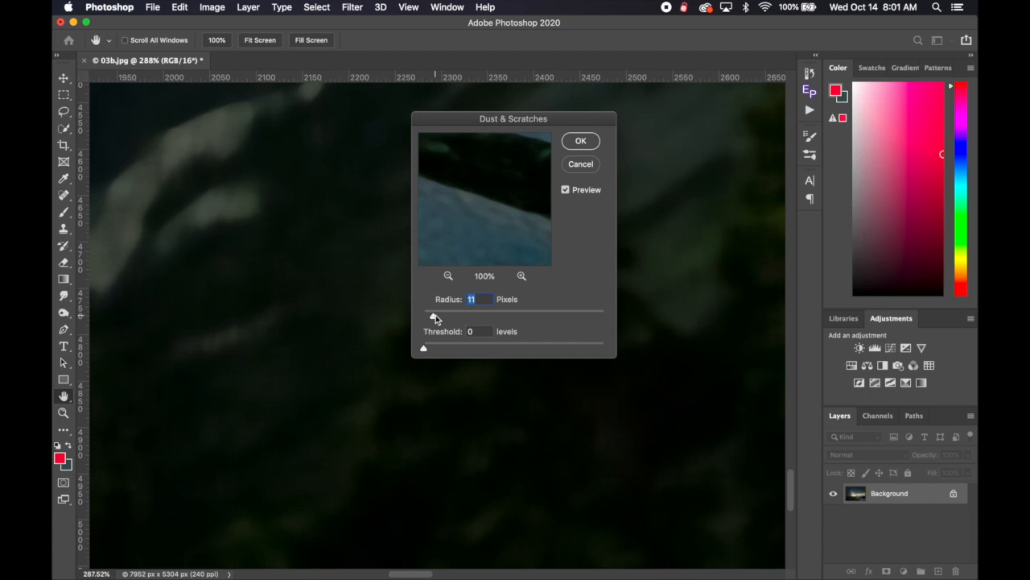
{"action": "left_click_drag", "start_coordinate": [435, 315], "coordinate": [398, 317]}
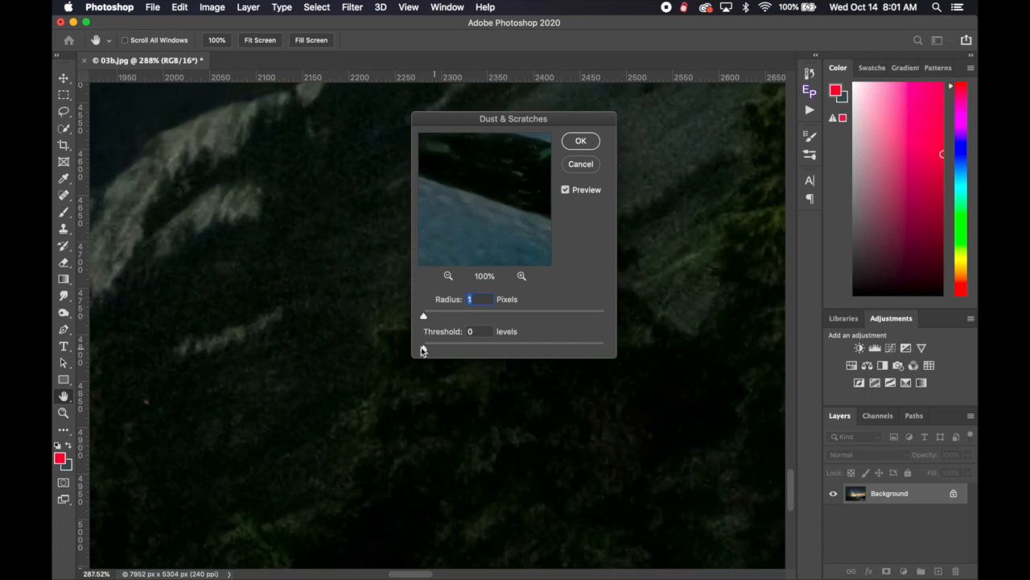
{"action": "left_click_drag", "start_coordinate": [471, 125], "coordinate": [326, 270]}
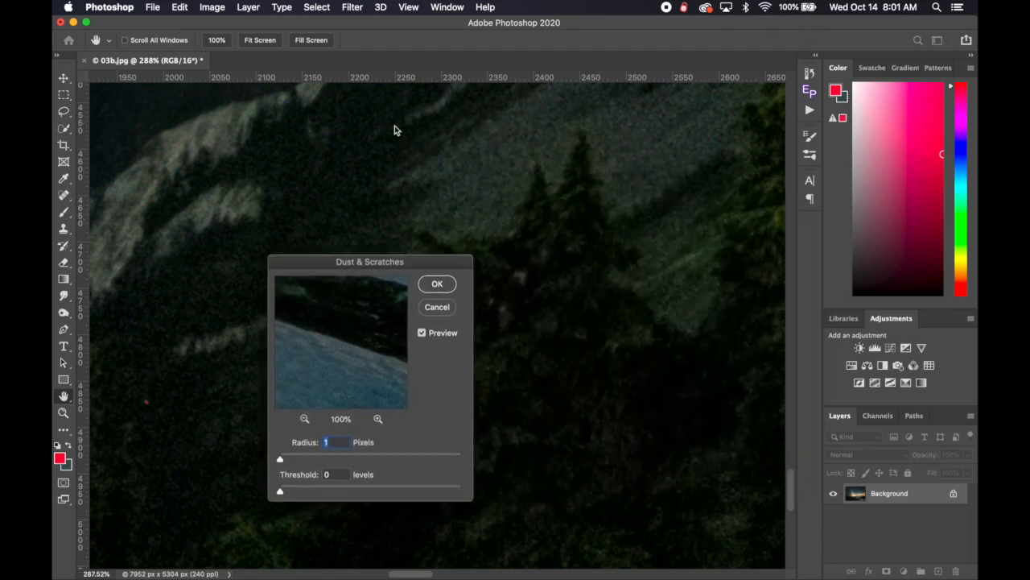
{"action": "left_click", "coordinate": [436, 307]}
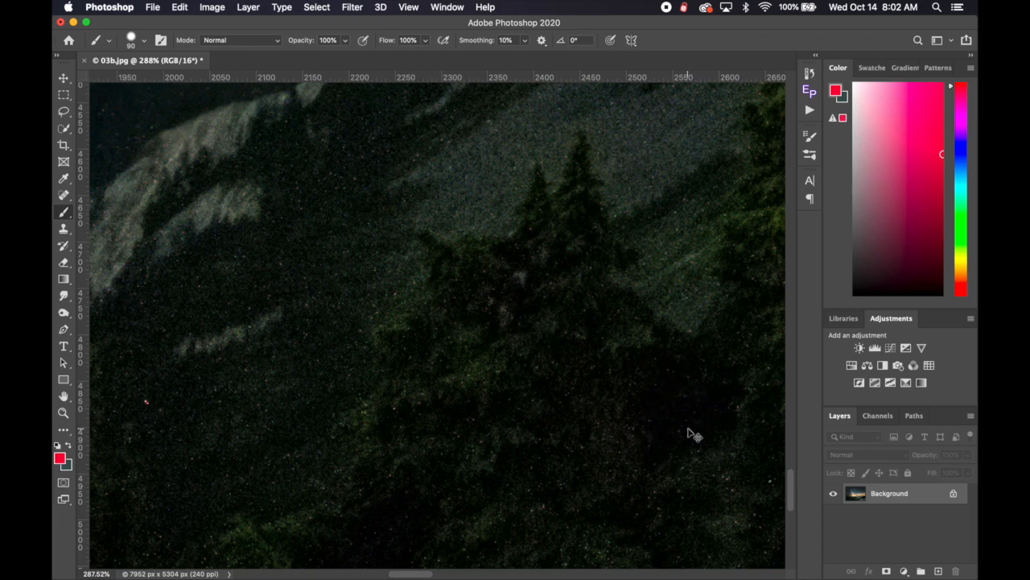
Duplicate the Background layer and name the copy DENOISED
{"action": "key", "text": "super+j"}
{"action": "double_click", "coordinate": [883, 493]}
{"action": "type", "text": "DENOISED"}
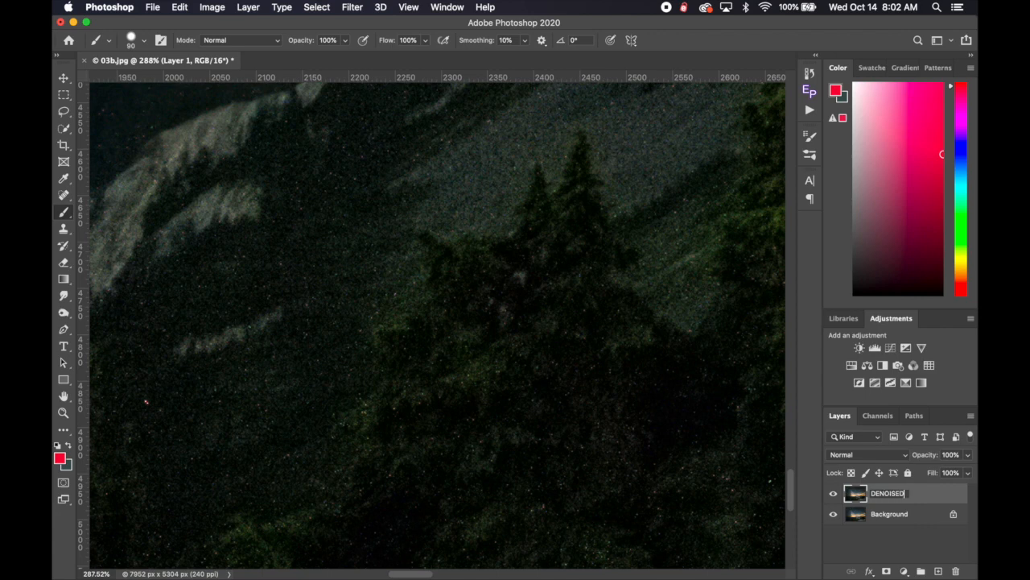
{"action": "key", "text": "Return"}
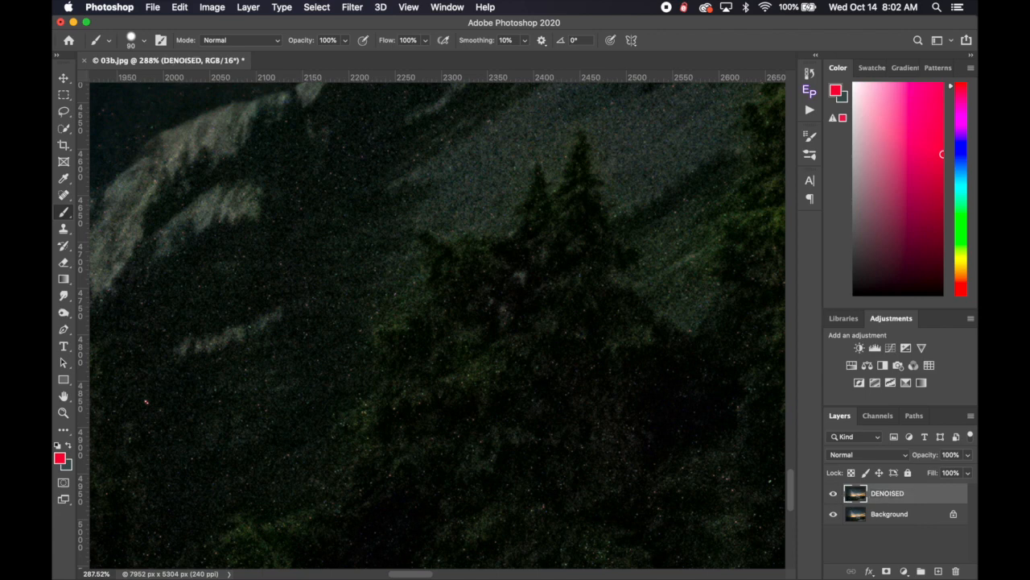
Apply the Dust & Scratches filter to the DENOISED layer with a radius of 1 pixel and a slightly raised threshold
{"action": "left_click", "coordinate": [350, 7]}
{"action": "mouse_move", "coordinate": [432, 198]}
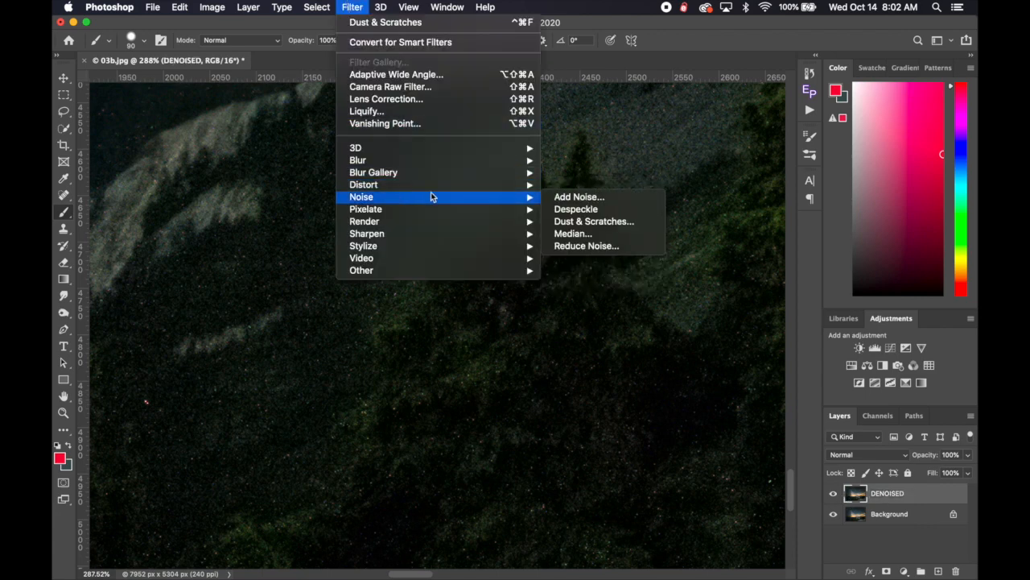
{"action": "left_click", "coordinate": [606, 230]}
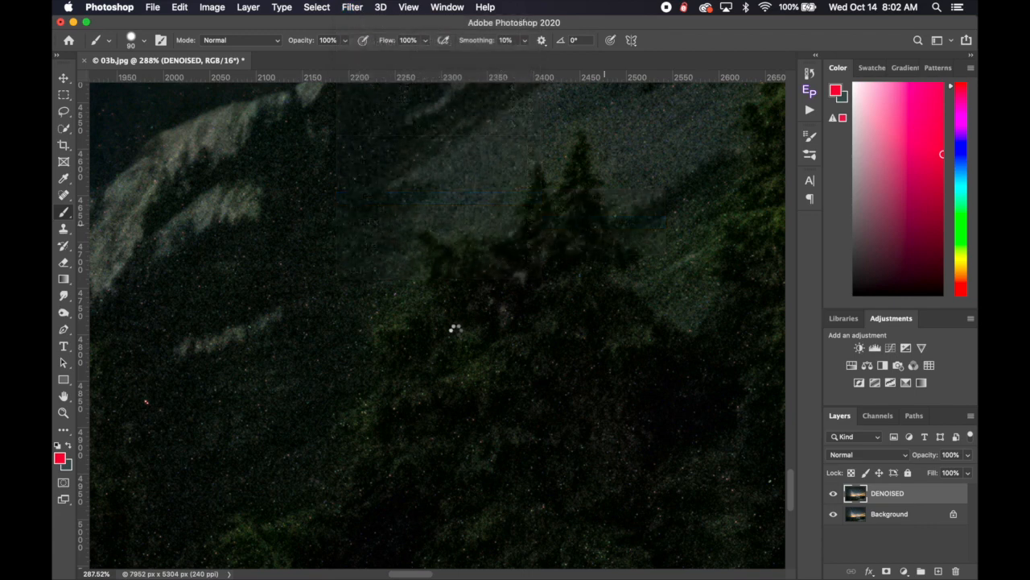
{"action": "left_click_drag", "start_coordinate": [290, 458], "coordinate": [261, 458]}
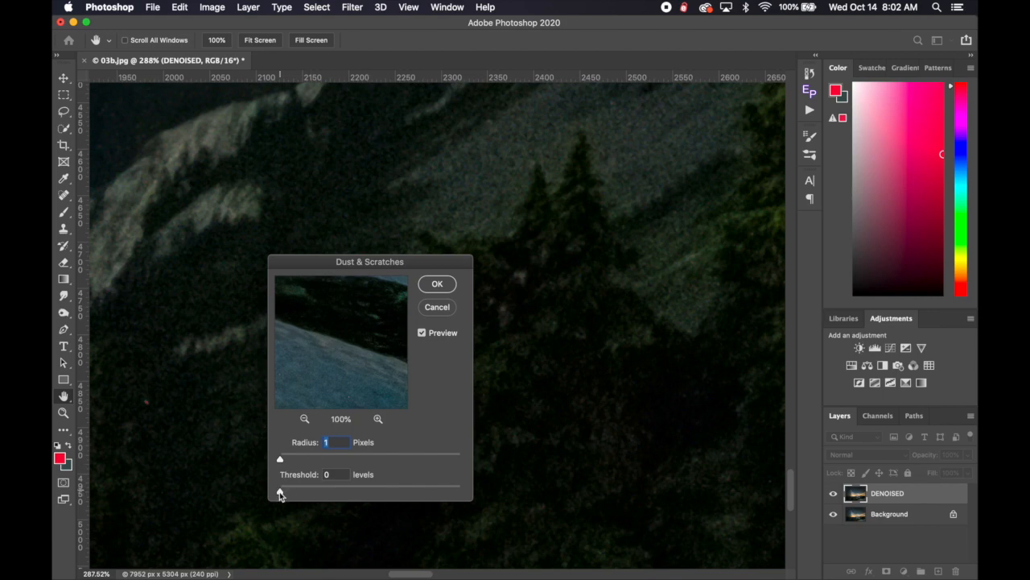
{"action": "left_click_drag", "start_coordinate": [279, 490], "coordinate": [375, 492]}
{"action": "left_click_drag", "start_coordinate": [378, 492], "coordinate": [288, 491]}
{"action": "left_click_drag", "start_coordinate": [287, 492], "coordinate": [300, 493]}
{"action": "left_click_drag", "start_coordinate": [299, 494], "coordinate": [305, 494]}
{"action": "left_click", "coordinate": [449, 286]}
Compare the noise before and after filtering by hiding and showing the DENOISED layer
{"action": "left_click", "coordinate": [834, 493]}
{"action": "left_click", "coordinate": [834, 493]}
{"action": "left_click", "coordinate": [834, 494]}
{"action": "left_click", "coordinate": [835, 495]}
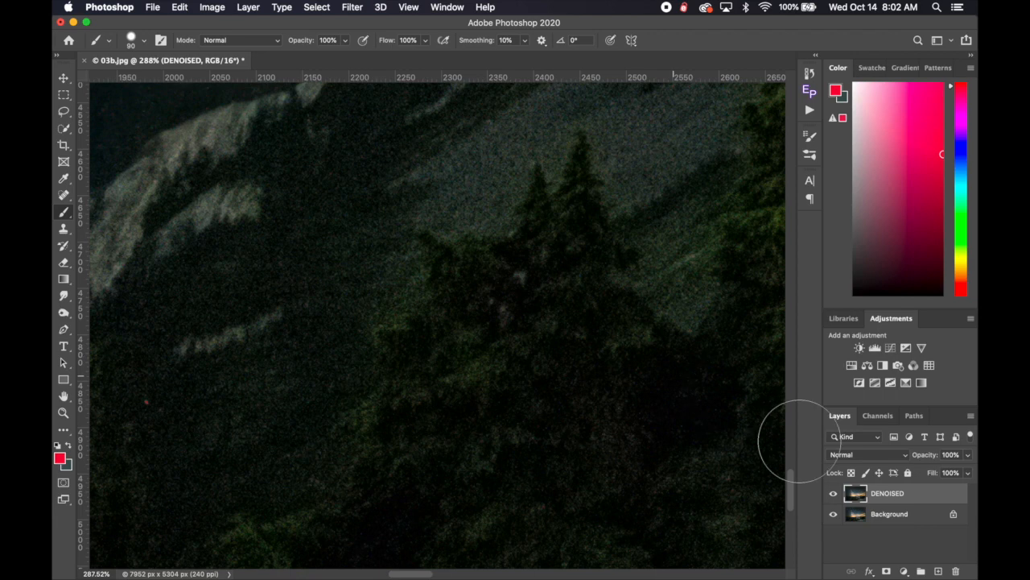
{"action": "left_click", "coordinate": [835, 494]}
{"action": "left_click", "coordinate": [834, 493]}
Flatten the mountain photo, merging the DENOISED layer with the Background
{"action": "right_click", "coordinate": [900, 499]}
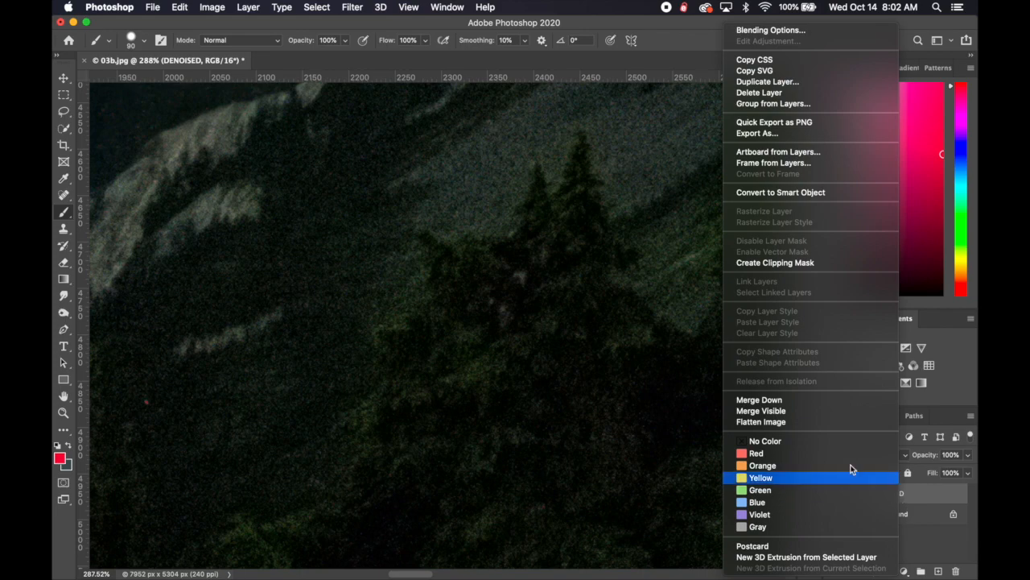
{"action": "left_click", "coordinate": [794, 421]}
{"action": "left_click", "coordinate": [153, 7]}
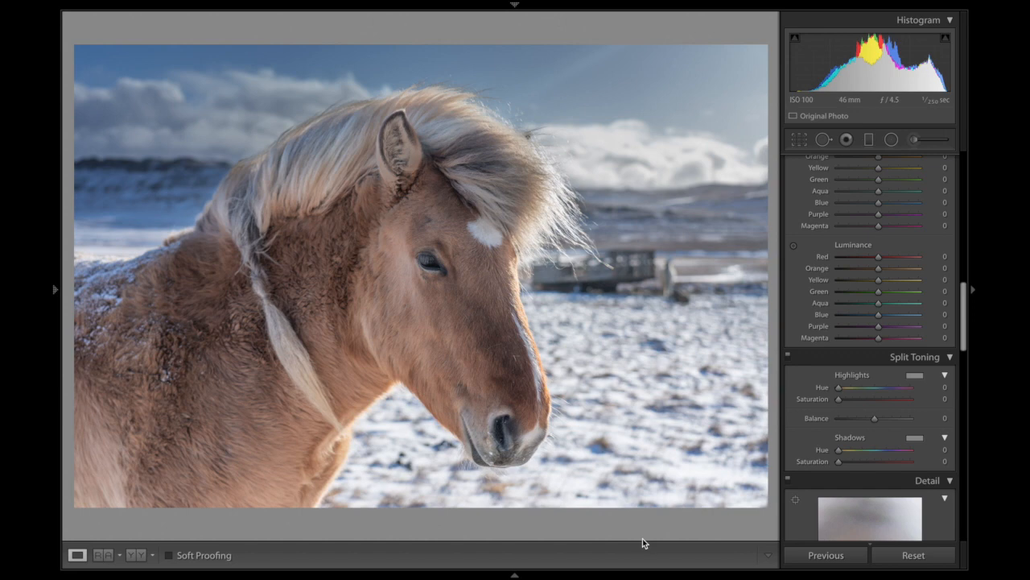
Compare the HSL and Color layouts of Lightroom's color adjustments for the horse photo, returning to the HSL layout
{"action": "scroll", "coordinate": [885, 202], "scroll_direction": "up", "scroll_amount": 3}
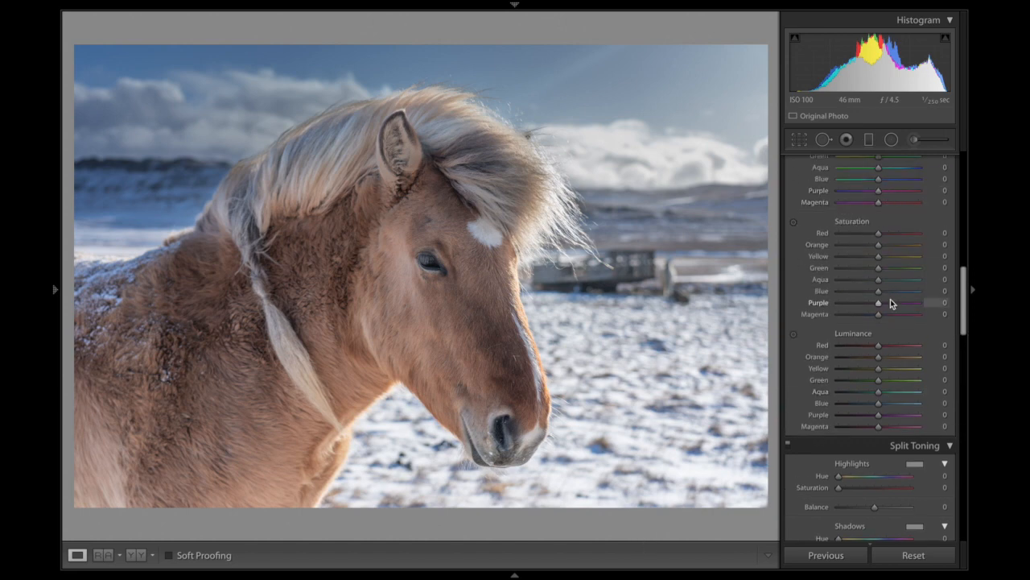
{"action": "scroll", "coordinate": [890, 301], "scroll_direction": "up", "scroll_amount": 5}
{"action": "left_click", "coordinate": [931, 214]}
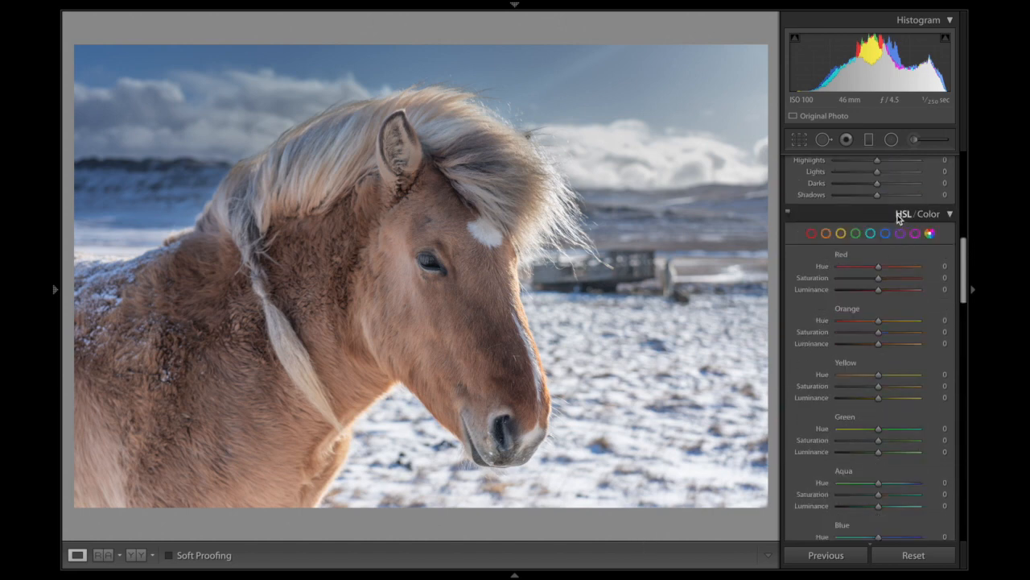
{"action": "left_click", "coordinate": [905, 215]}
{"action": "left_click", "coordinate": [905, 215]}
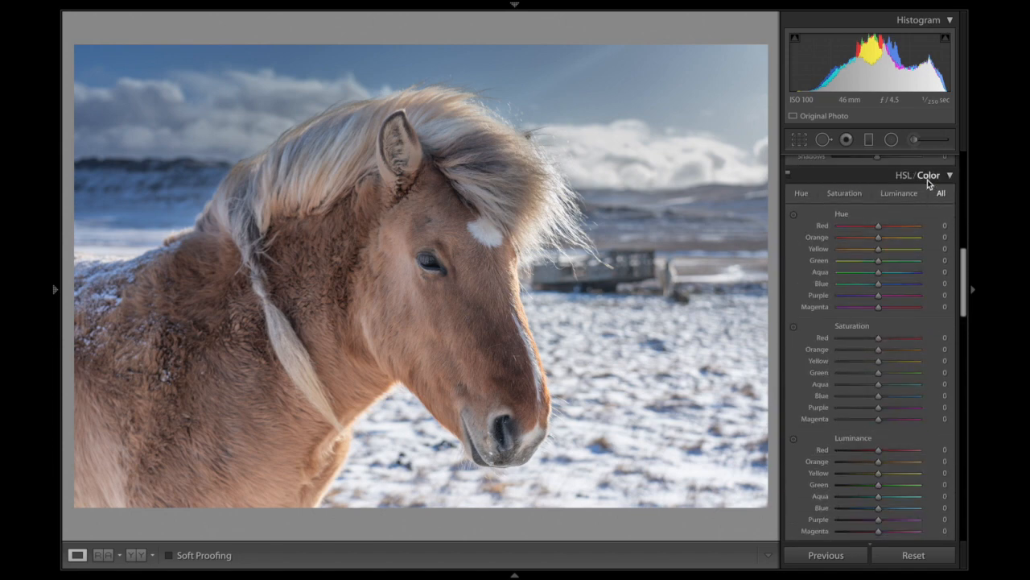
{"action": "left_click", "coordinate": [927, 180]}
{"action": "left_click", "coordinate": [901, 176]}
Darken the blues with a luminance of -100 and set the orange saturation to +30
{"action": "scroll", "coordinate": [877, 399], "scroll_direction": "down", "scroll_amount": 3}
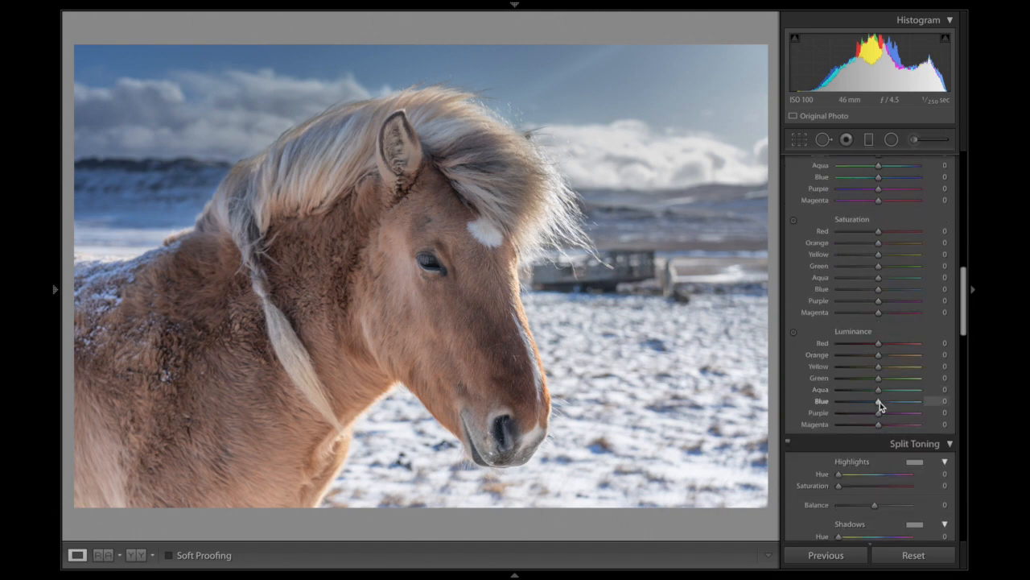
{"action": "left_click_drag", "start_coordinate": [881, 407], "coordinate": [800, 409]}
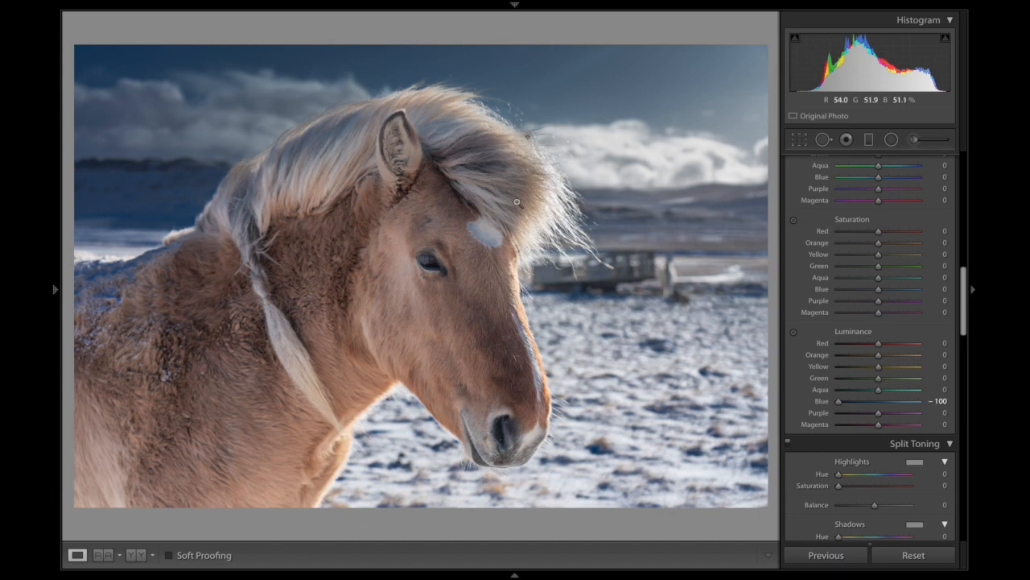
{"action": "left_click_drag", "start_coordinate": [898, 247], "coordinate": [893, 249]}
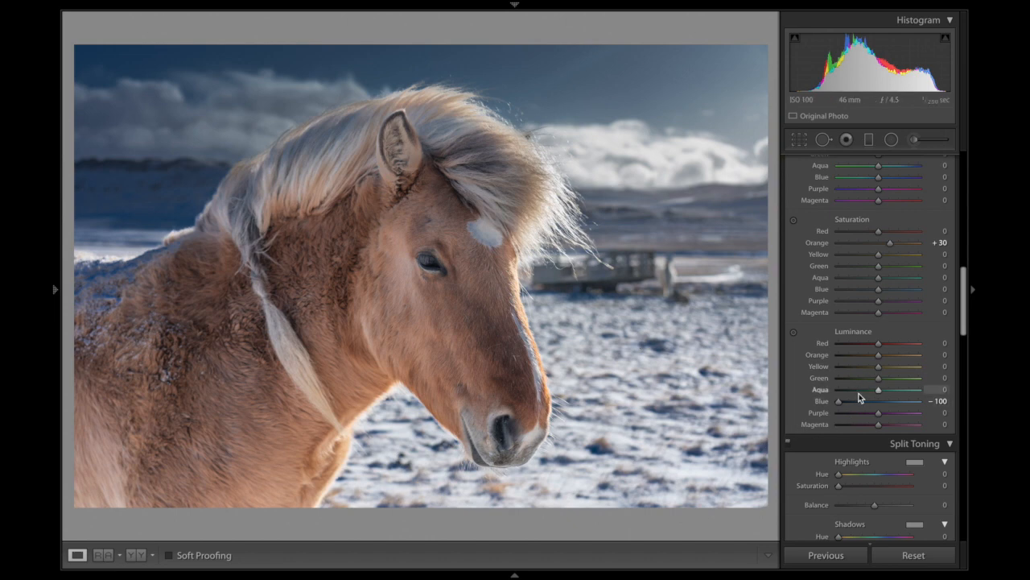
Reset the blue luminance to 0 and open the horse photo in Adobe Photoshop 2020 for editing
{"action": "left_click_drag", "start_coordinate": [848, 400], "coordinate": [874, 405]}
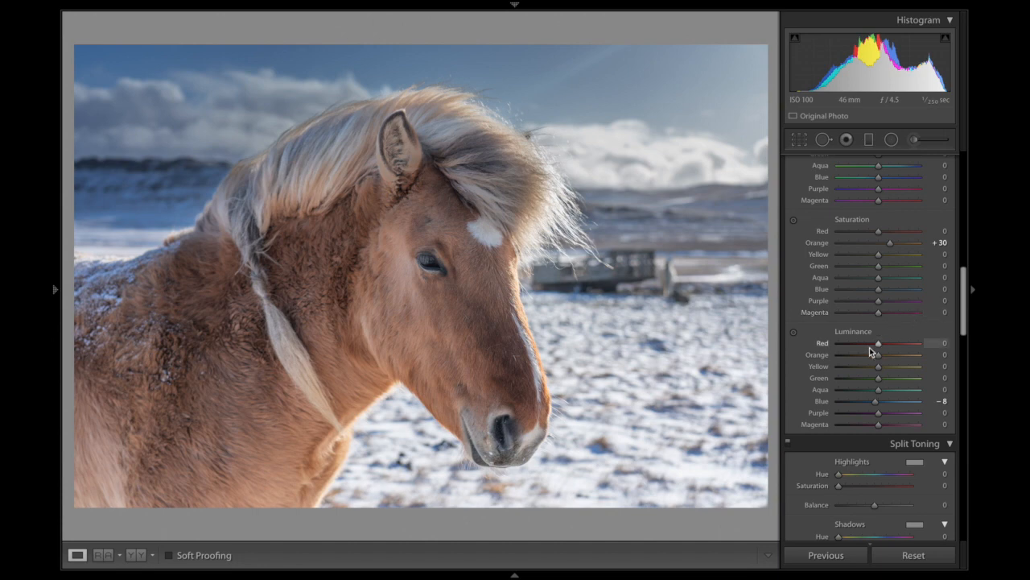
{"action": "double_click", "coordinate": [876, 400]}
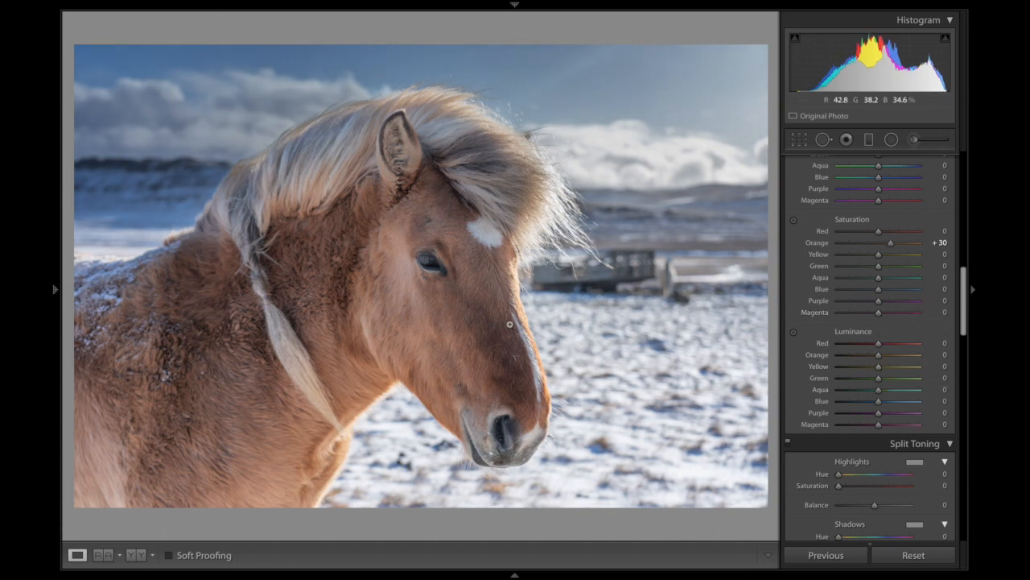
{"action": "right_click", "coordinate": [509, 330]}
{"action": "mouse_move", "coordinate": [581, 308]}
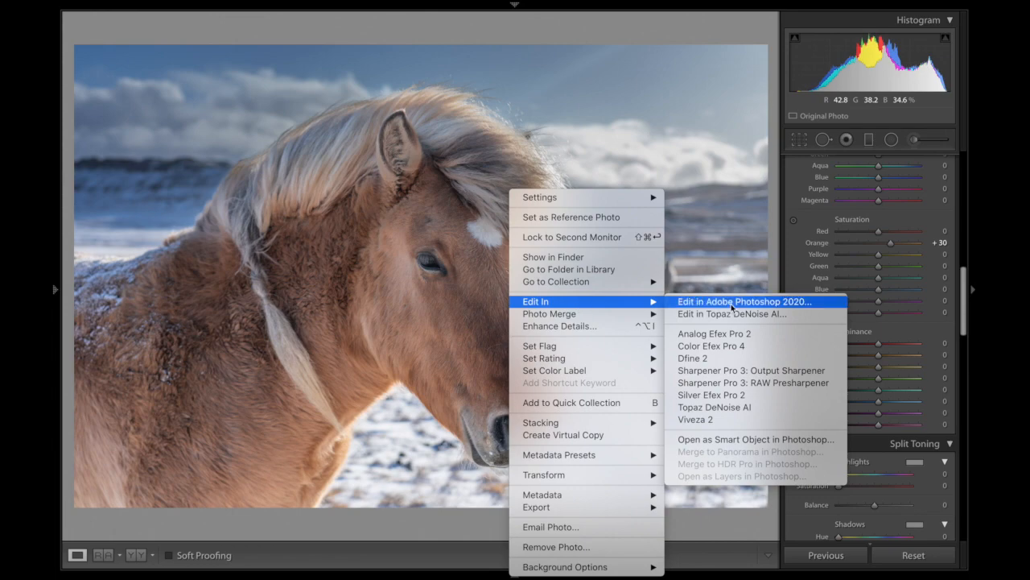
{"action": "left_click", "coordinate": [731, 305]}
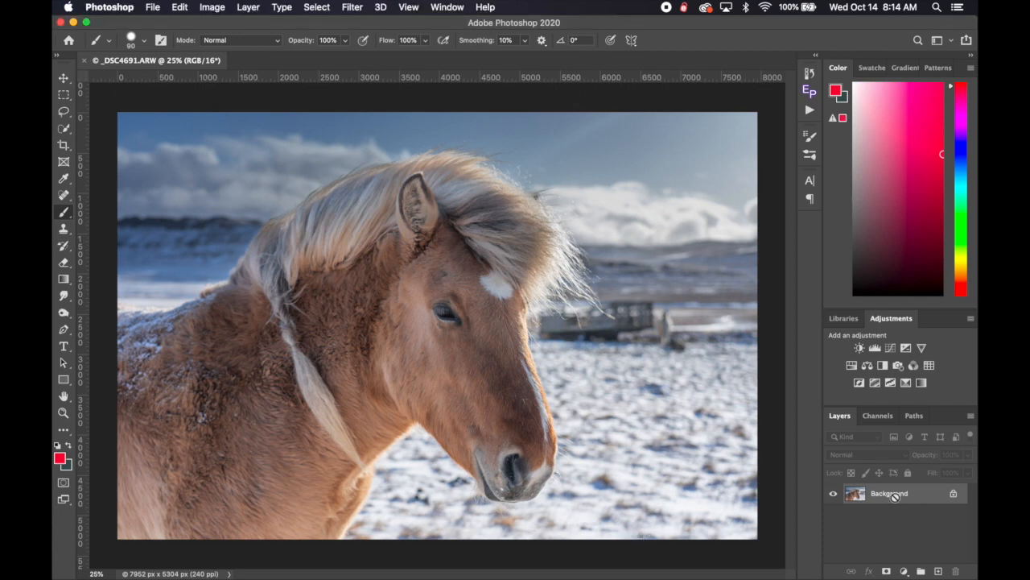
Duplicate the Background layer and open the copy in the Camera Raw Filter
{"action": "key", "text": "super+j"}
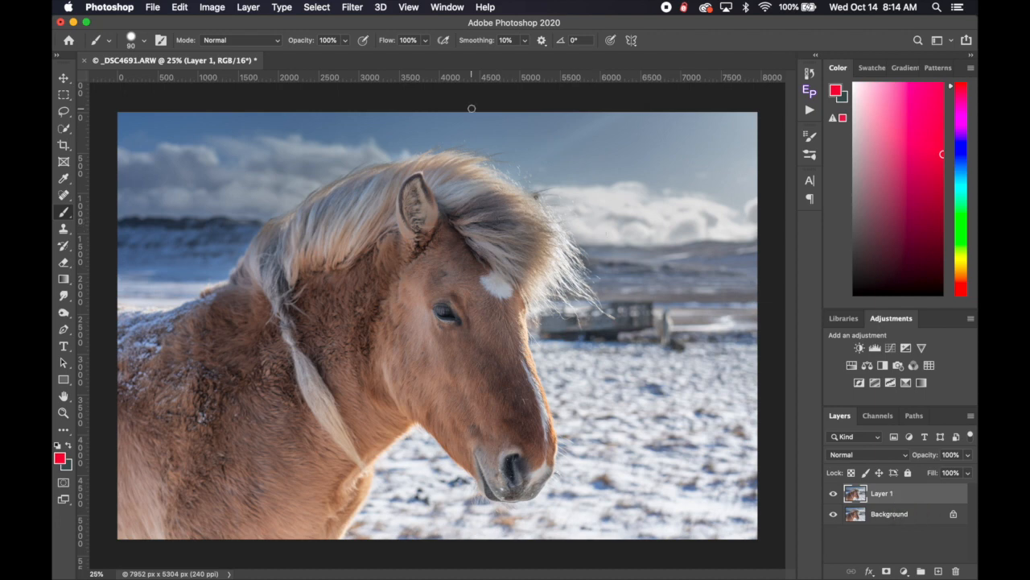
{"action": "left_click", "coordinate": [346, 6]}
{"action": "left_click", "coordinate": [391, 87]}
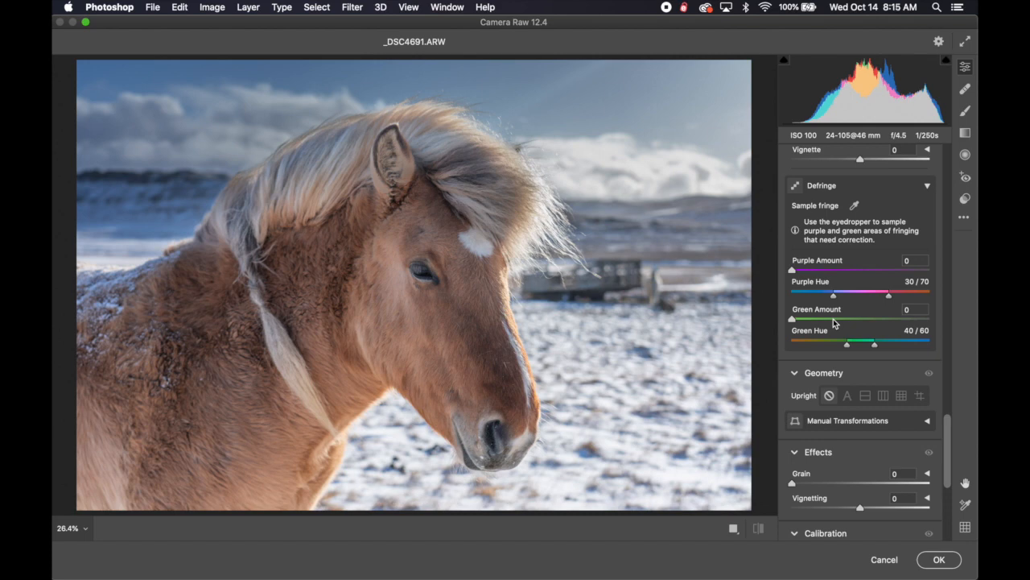
Set the Blues luminance to -100 in the Color Mixer and apply the Camera Raw filter
{"action": "scroll", "coordinate": [871, 339], "scroll_direction": "up", "scroll_amount": 15}
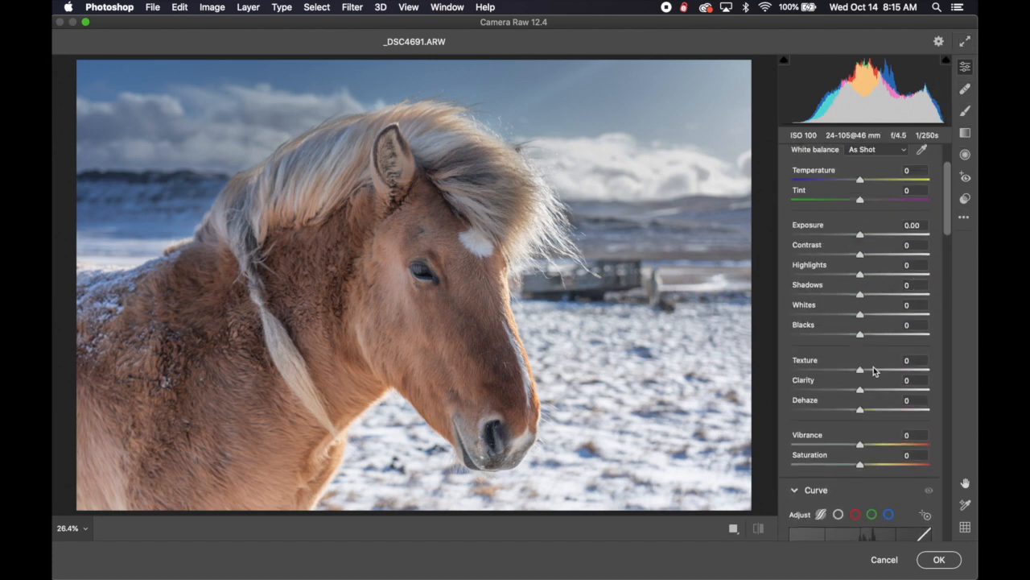
{"action": "scroll", "coordinate": [874, 367], "scroll_direction": "down", "scroll_amount": 8}
{"action": "scroll", "coordinate": [873, 366], "scroll_direction": "down", "scroll_amount": 10}
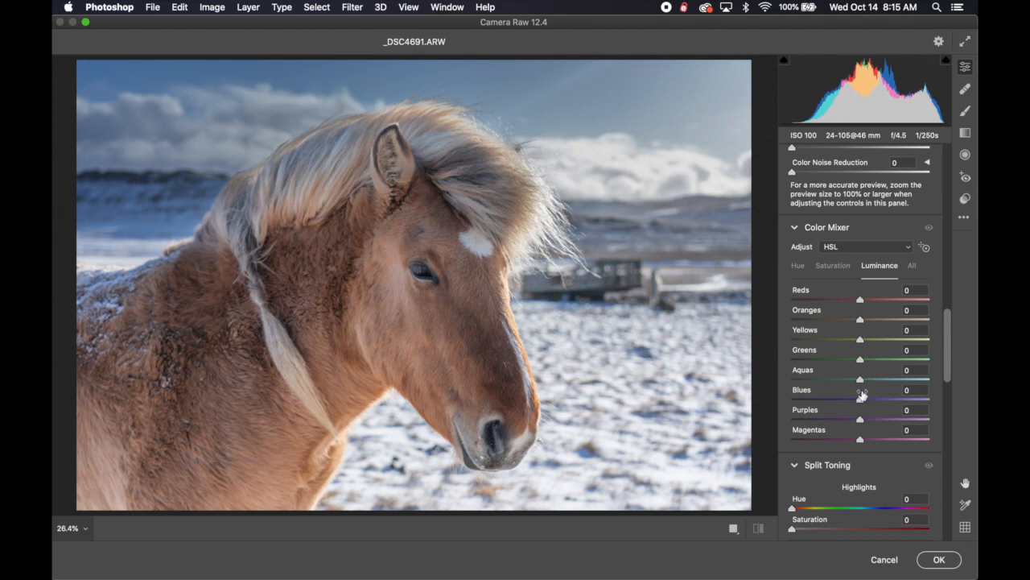
{"action": "left_click_drag", "start_coordinate": [859, 400], "coordinate": [731, 403]}
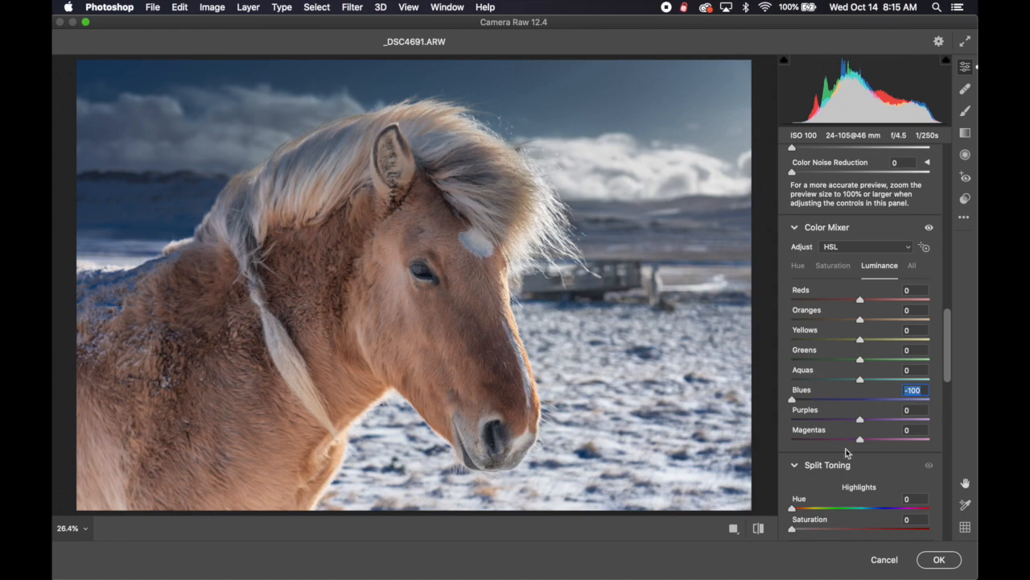
{"action": "left_click", "coordinate": [939, 559]}
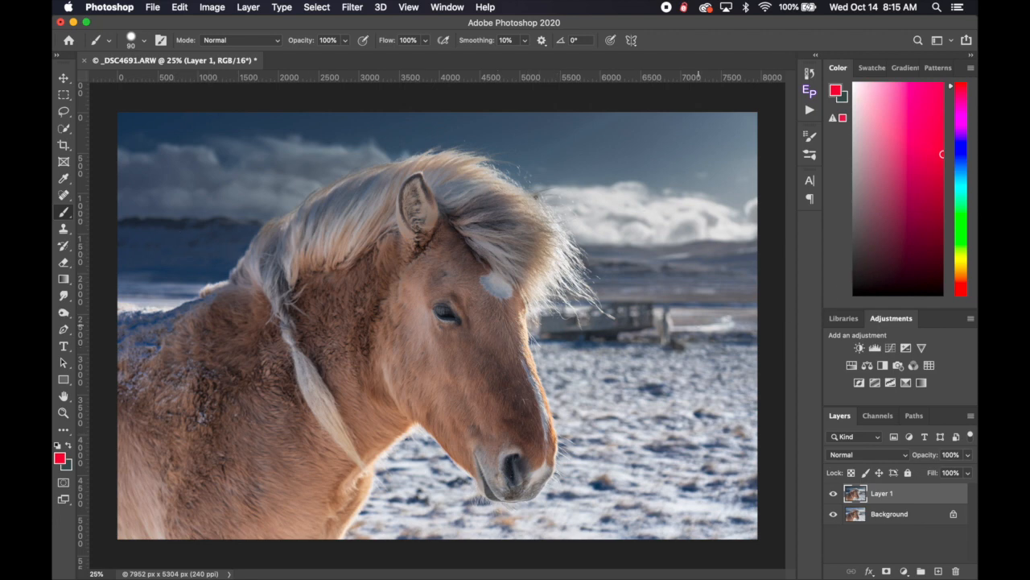
Add a white layer mask to Layer 1 and compare the photo with the layer hidden and shown
{"action": "left_click", "coordinate": [886, 571]}
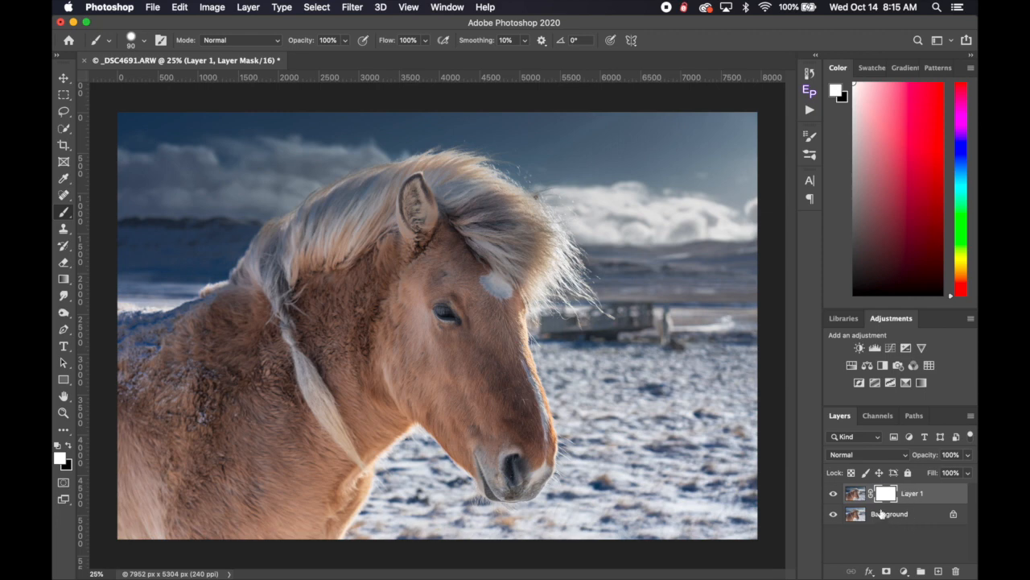
{"action": "left_click", "coordinate": [836, 494]}
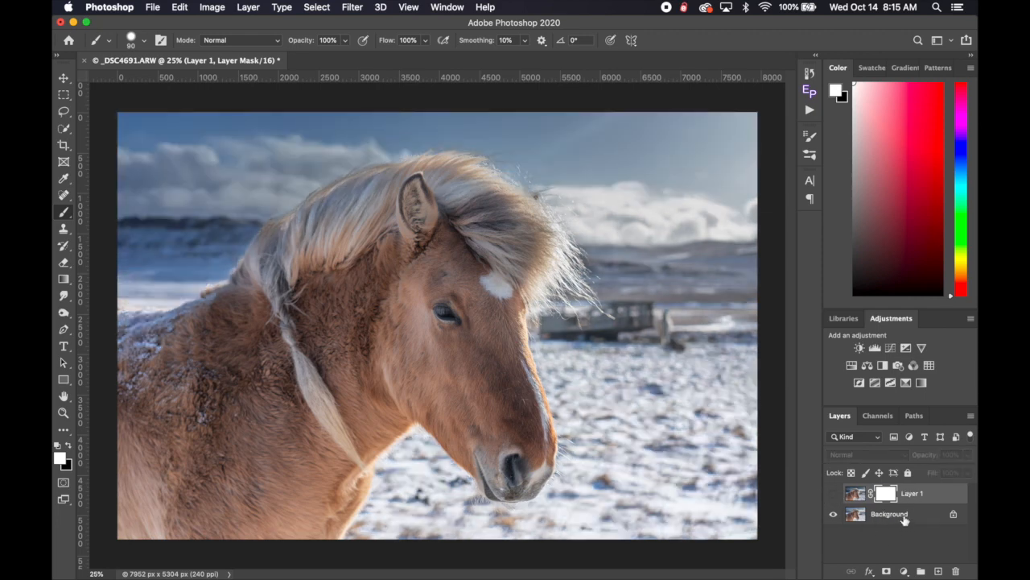
{"action": "left_click", "coordinate": [834, 495]}
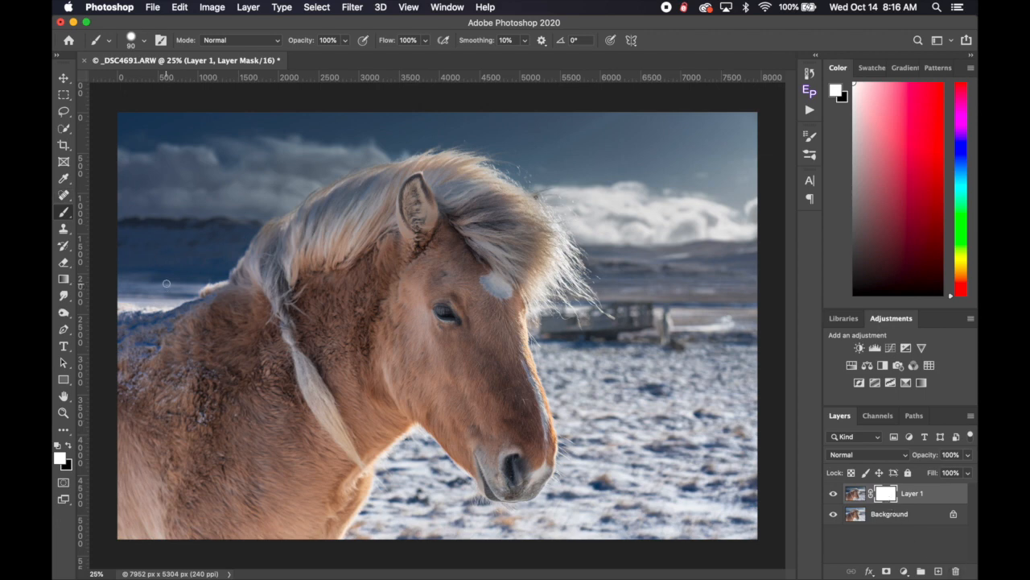
Make black the foreground color for mask painting and check Layer 1's darkening against the Background
{"action": "left_click", "coordinate": [68, 447]}
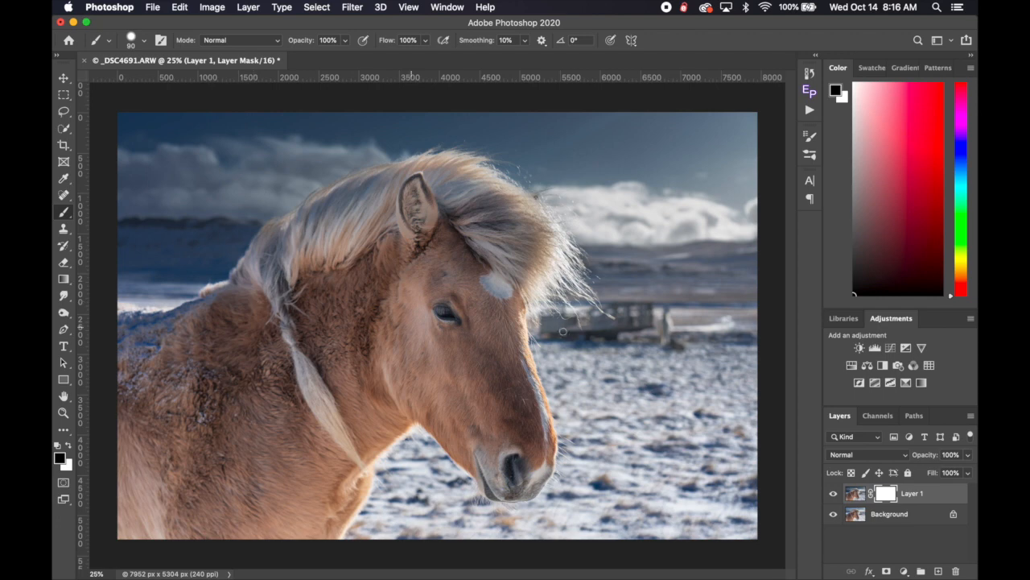
{"action": "left_click", "coordinate": [833, 493]}
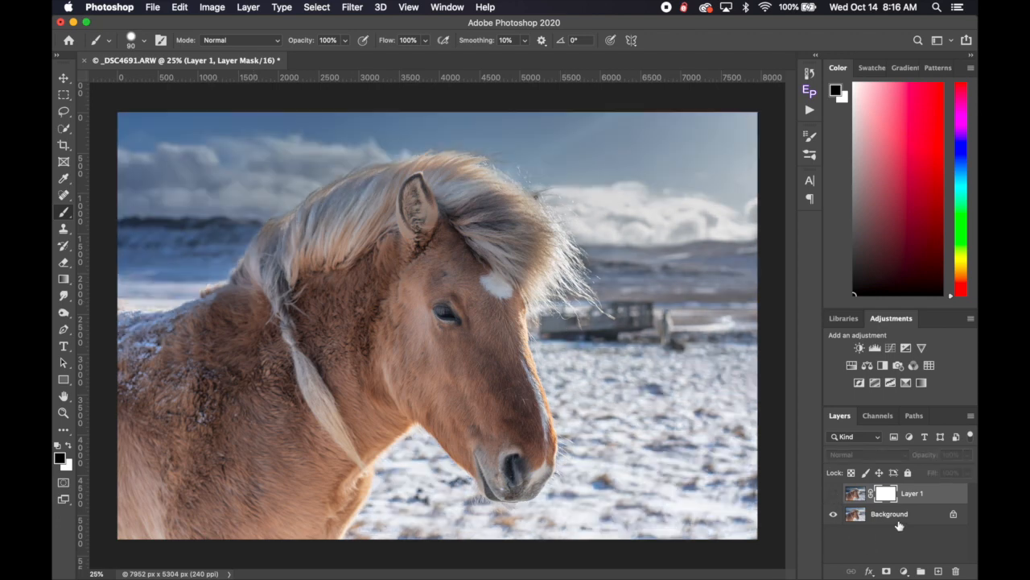
{"action": "left_click", "coordinate": [831, 492]}
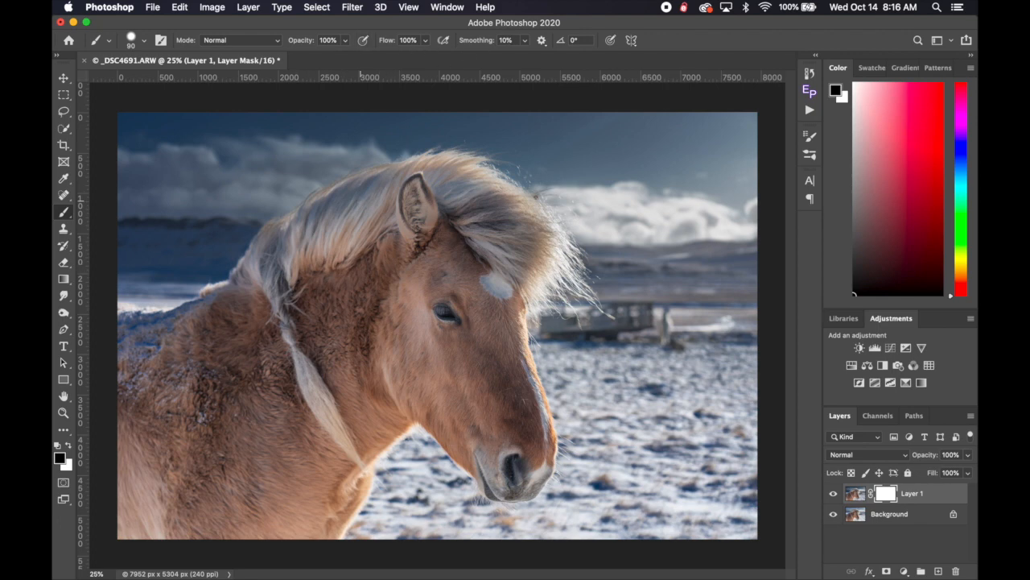
Set the brush to a size of 500 px with a hardness of 0%
{"action": "key", "text": "bracketright"}
{"action": "key", "text": "bracketright"}
{"action": "key", "text": "bracketright"}
{"action": "key", "text": "bracketright"}
{"action": "left_click", "coordinate": [146, 42]}
{"action": "left_click", "coordinate": [145, 44]}
{"action": "left_click", "coordinate": [146, 43]}
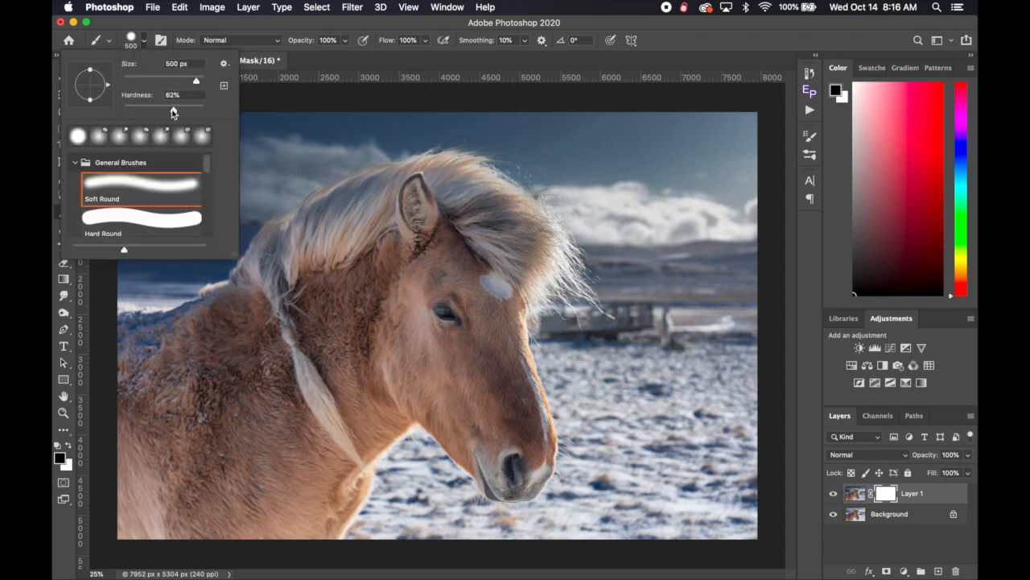
{"action": "left_click_drag", "start_coordinate": [172, 112], "coordinate": [121, 109]}
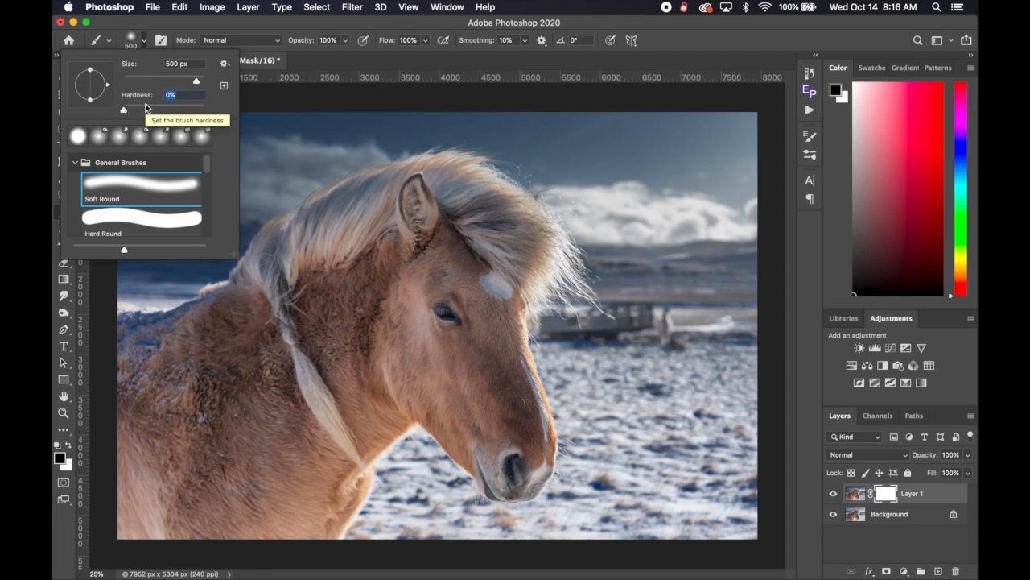
{"action": "left_click_drag", "start_coordinate": [125, 109], "coordinate": [145, 115]}
{"action": "left_click", "coordinate": [811, 296]}
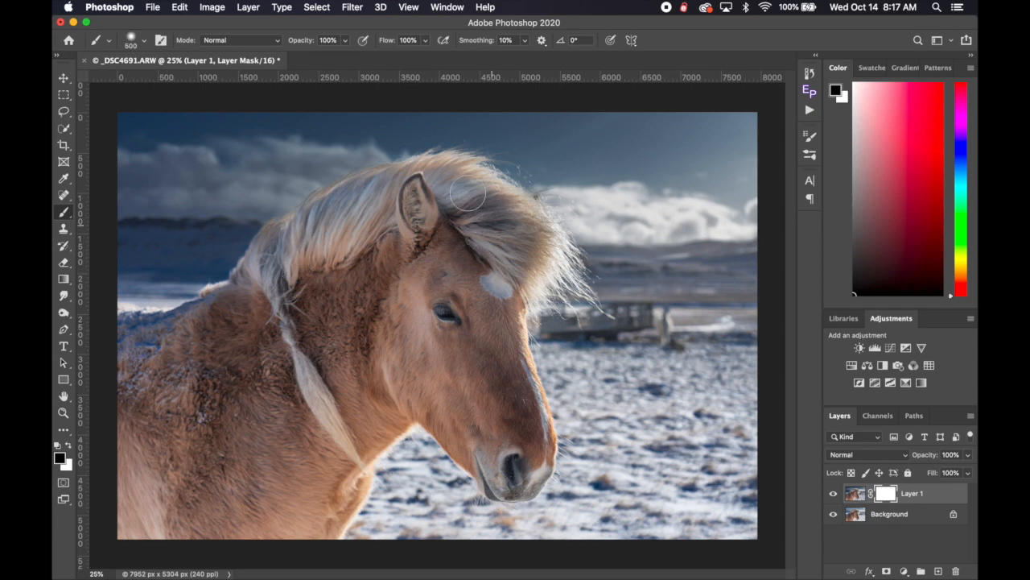
Paint black on Layer 1's mask over the horse's mane and upper head, keeping black as the foreground color
{"action": "mouse_move", "coordinate": [467, 194]}
{"action": "left_mouse_down"}
{"action": "mouse_move", "coordinate": [440, 186]}
{"action": "mouse_move", "coordinate": [462, 153]}
{"action": "left_mouse_up"}
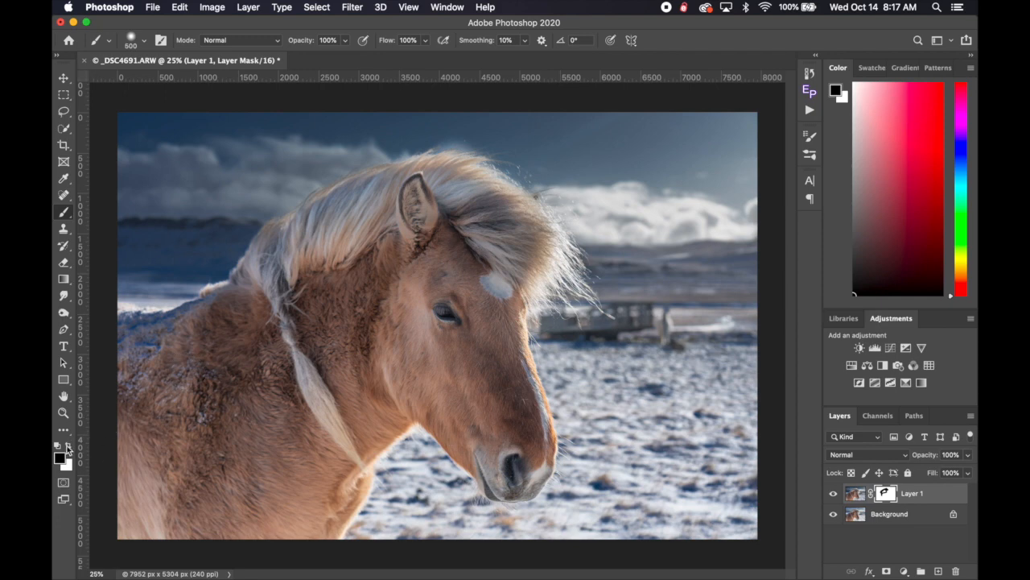
{"action": "left_click", "coordinate": [70, 446]}
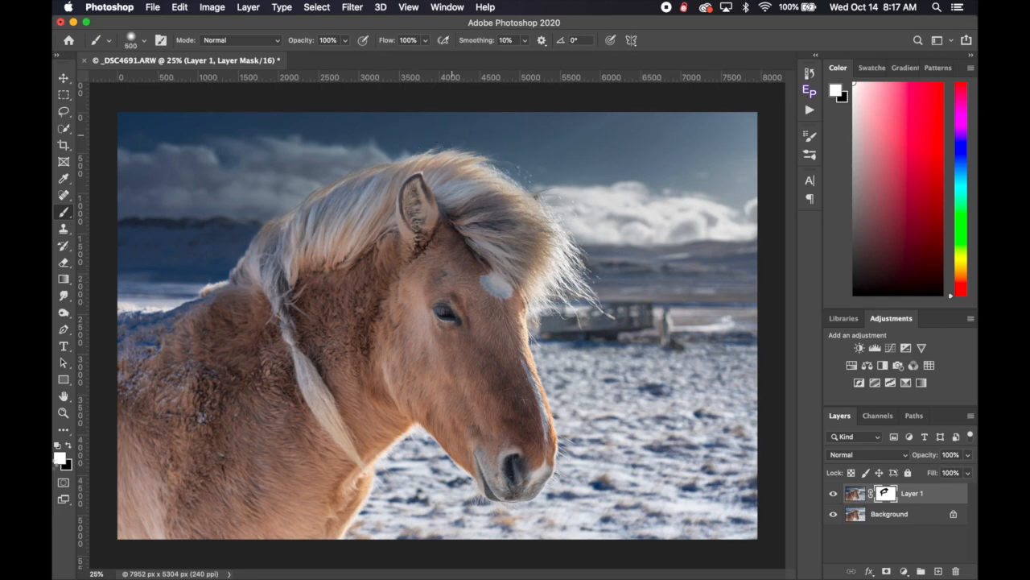
{"action": "left_click", "coordinate": [68, 445]}
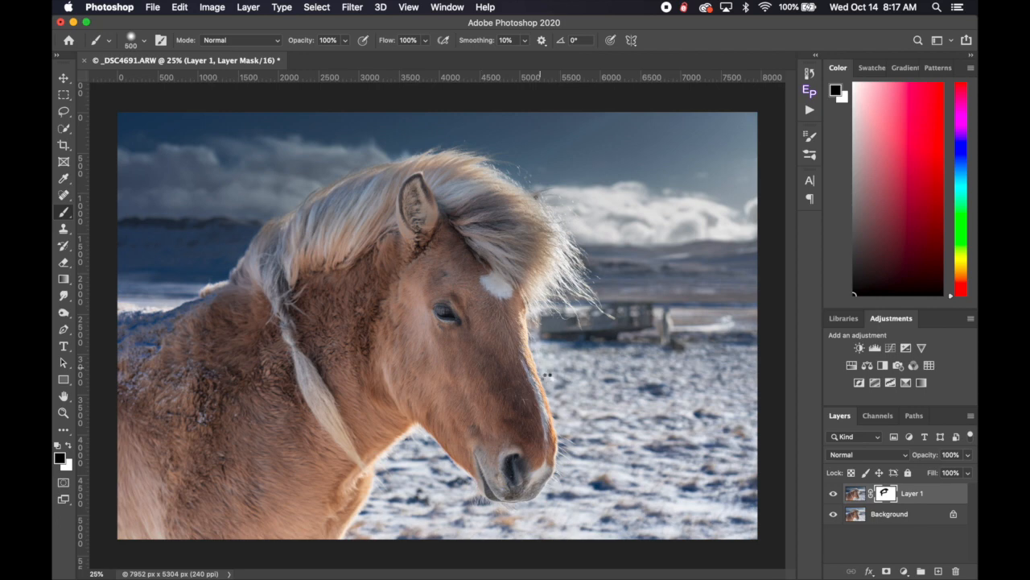
Enlarge the brush to 1400 px and mask out the horse's face and body and the snowy foreground
{"action": "key", "text": "bracketright"}
{"action": "key", "text": "bracketright"}
{"action": "key", "text": "bracketright"}
{"action": "mouse_move", "coordinate": [457, 386]}
{"action": "left_mouse_down"}
{"action": "mouse_move", "coordinate": [781, 384]}
{"action": "mouse_move", "coordinate": [708, 390]}
{"action": "mouse_move", "coordinate": [443, 482]}
{"action": "mouse_move", "coordinate": [764, 503]}
{"action": "mouse_move", "coordinate": [327, 505]}
{"action": "mouse_move", "coordinate": [574, 472]}
{"action": "mouse_move", "coordinate": [257, 442]}
{"action": "mouse_move", "coordinate": [128, 390]}
{"action": "mouse_move", "coordinate": [211, 362]}
{"action": "mouse_move", "coordinate": [215, 350]}
{"action": "mouse_move", "coordinate": [104, 368]}
{"action": "mouse_move", "coordinate": [257, 346]}
{"action": "mouse_move", "coordinate": [116, 346]}
{"action": "left_mouse_up"}
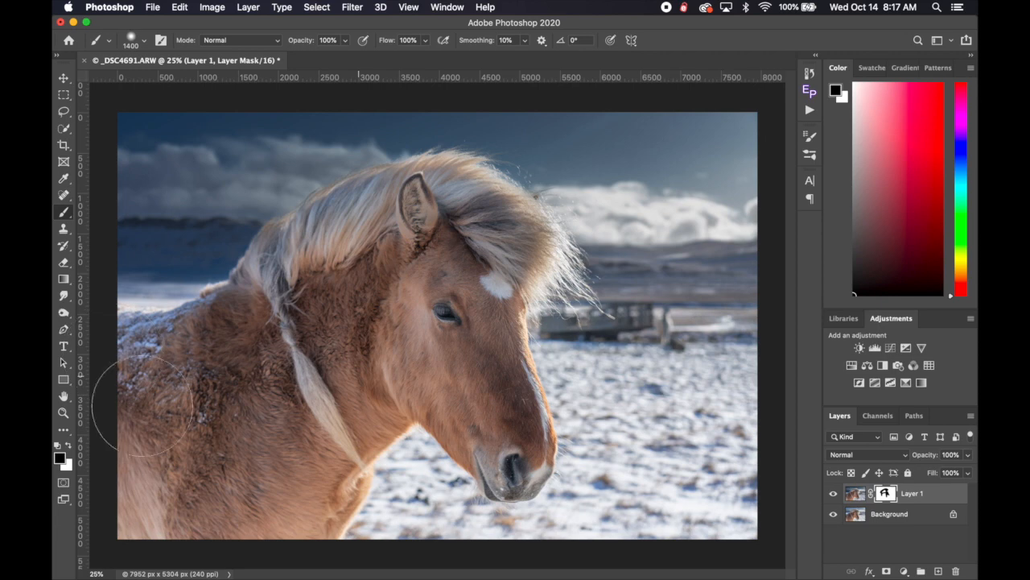
Hide the Background to reveal missed patches, paint them out of Layer 1's mask, and show the Background again
{"action": "left_click", "coordinate": [833, 515]}
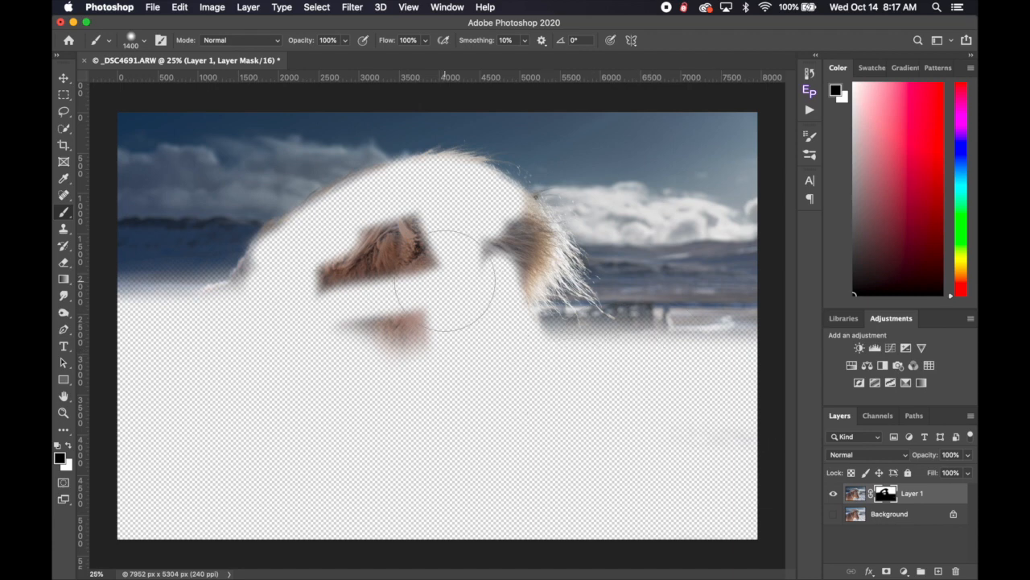
{"action": "mouse_move", "coordinate": [410, 265]}
{"action": "left_mouse_down"}
{"action": "mouse_move", "coordinate": [379, 276]}
{"action": "mouse_move", "coordinate": [409, 248]}
{"action": "mouse_move", "coordinate": [357, 299]}
{"action": "mouse_move", "coordinate": [409, 290]}
{"action": "mouse_move", "coordinate": [333, 306]}
{"action": "mouse_move", "coordinate": [391, 362]}
{"action": "mouse_move", "coordinate": [437, 246]}
{"action": "mouse_move", "coordinate": [471, 252]}
{"action": "mouse_move", "coordinate": [437, 299]}
{"action": "left_mouse_up"}
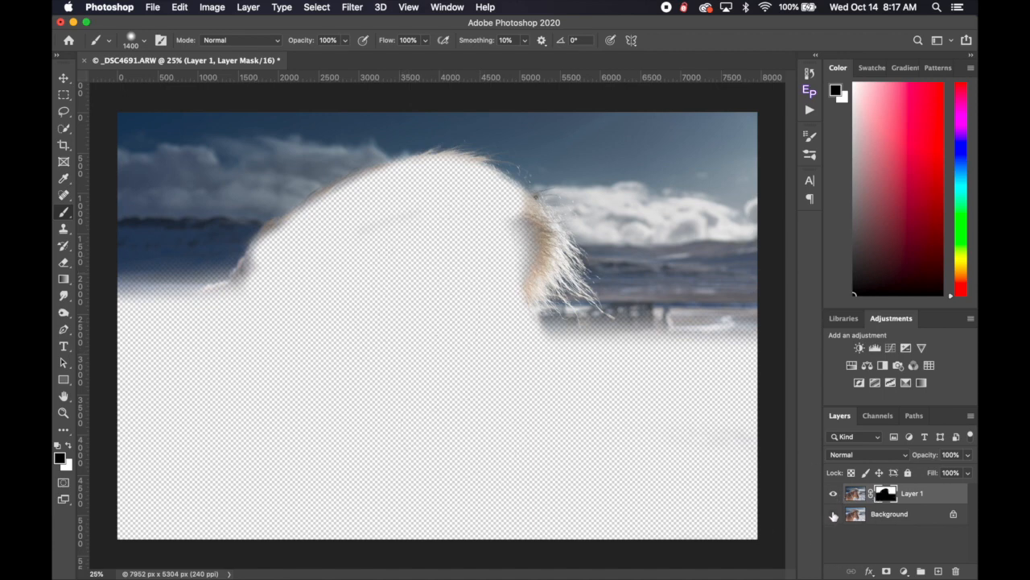
{"action": "left_click", "coordinate": [833, 515]}
Rename Layer 1 as BLUE LUM
{"action": "double_click", "coordinate": [912, 494]}
{"action": "type", "text": "BL"}
{"action": "key", "text": "Return"}
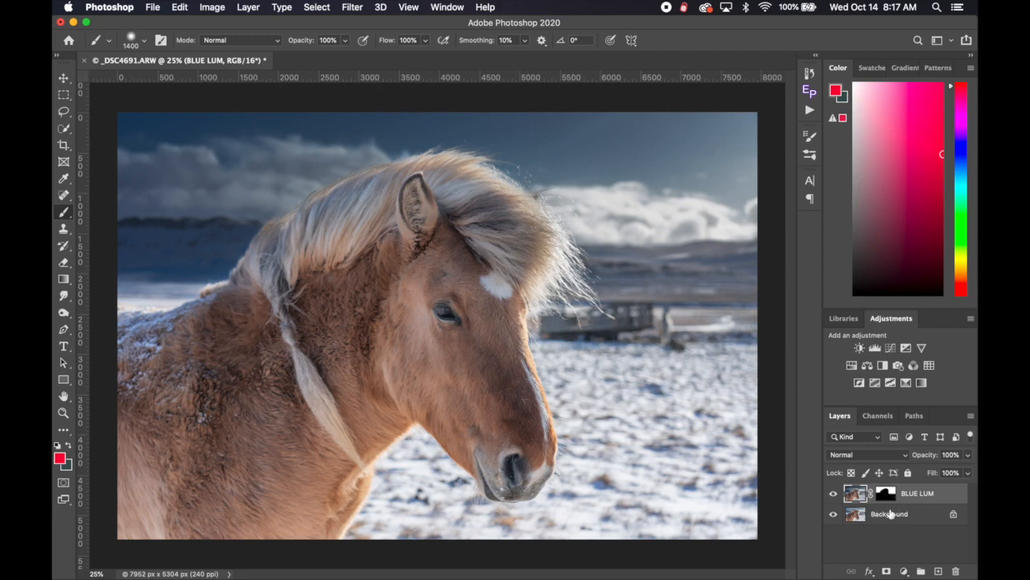
Compare the sky before and after by hiding and showing the BLUE LUM layer
{"action": "left_click", "coordinate": [833, 493]}
{"action": "left_click", "coordinate": [833, 493]}
{"action": "left_click", "coordinate": [833, 494]}
{"action": "left_click", "coordinate": [833, 493]}
Flatten the horse photo into a single layer and save the file
{"action": "right_click", "coordinate": [912, 496]}
{"action": "left_click", "coordinate": [803, 423]}
{"action": "left_click", "coordinate": [153, 7]}
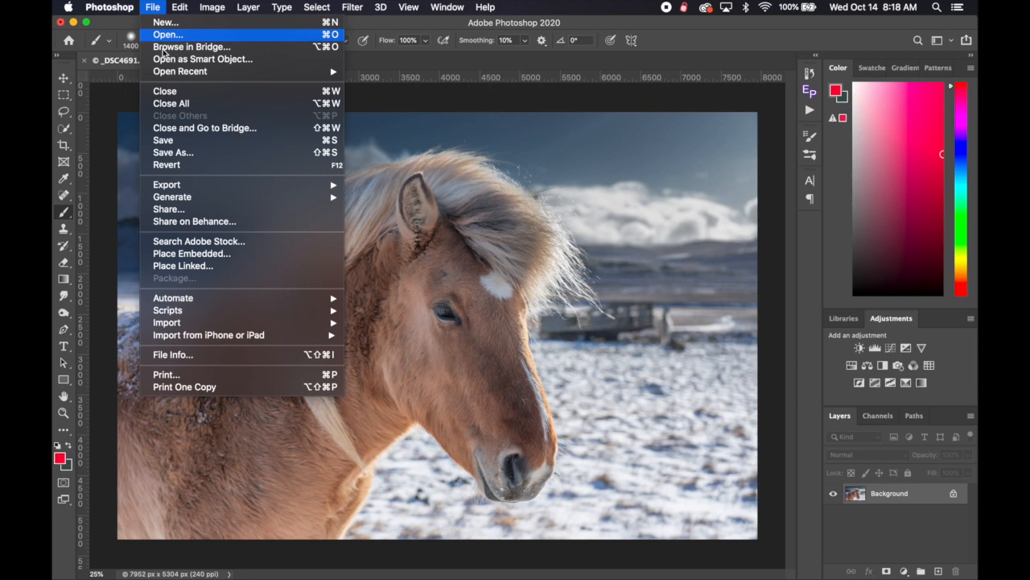
{"action": "left_click", "coordinate": [187, 142]}
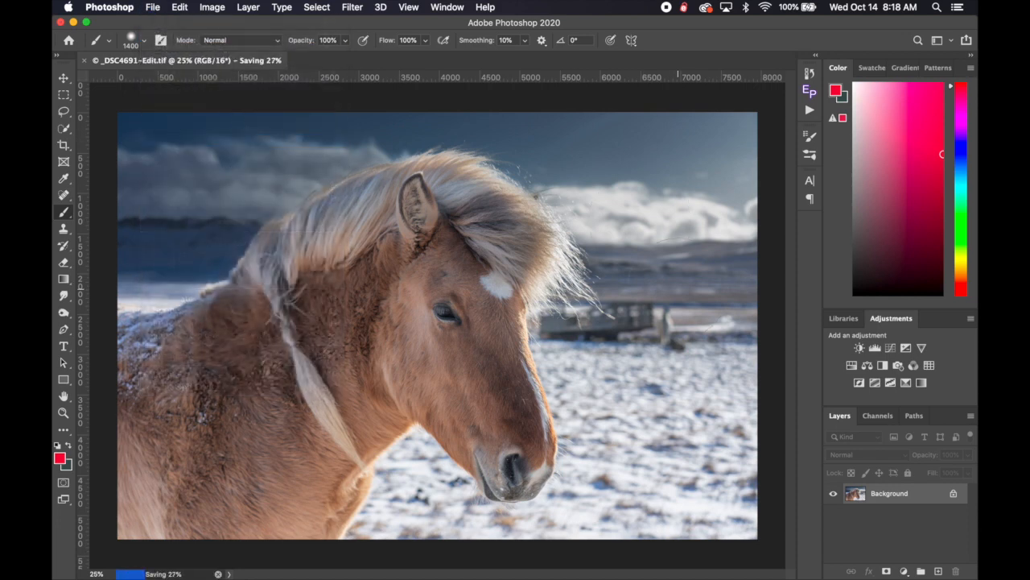